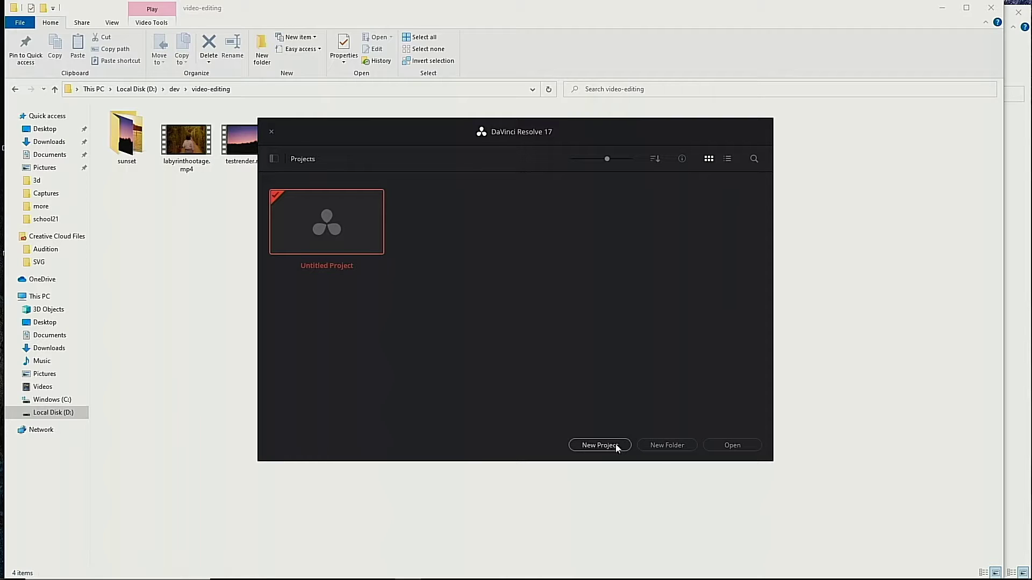
- Create a new project named basics
left_click(599, 446)
type("bas")
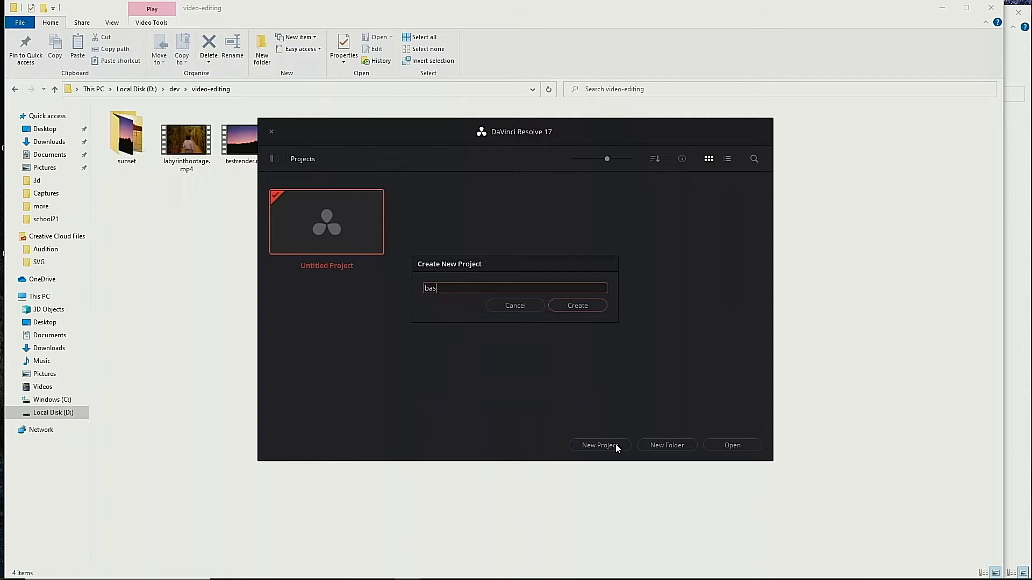
type("ics")
key("Return")
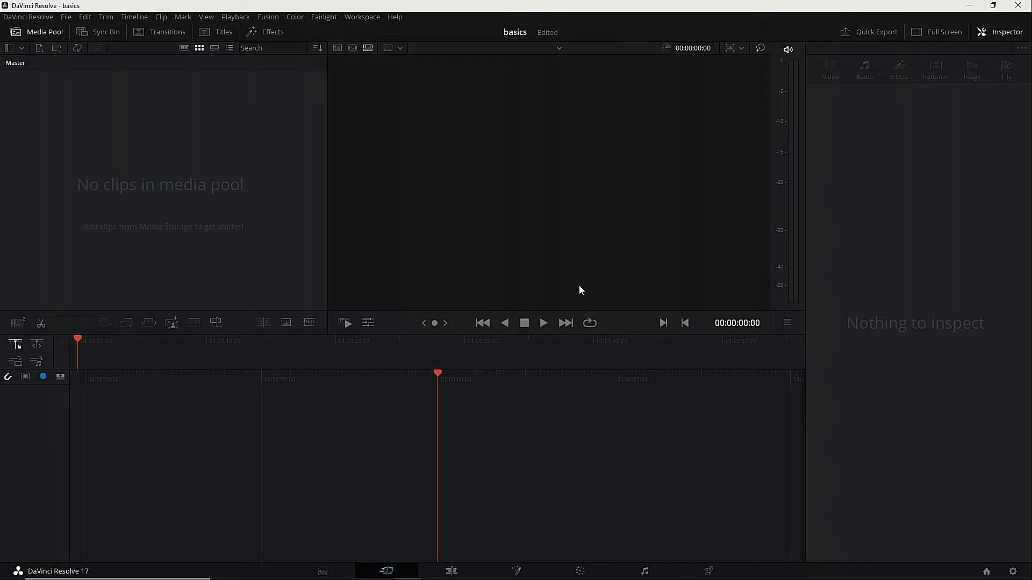
- Look through the Media, Cut, Edit, Fusion, Color, Fairlight and Deliver pages of the empty project
left_click(322, 571)
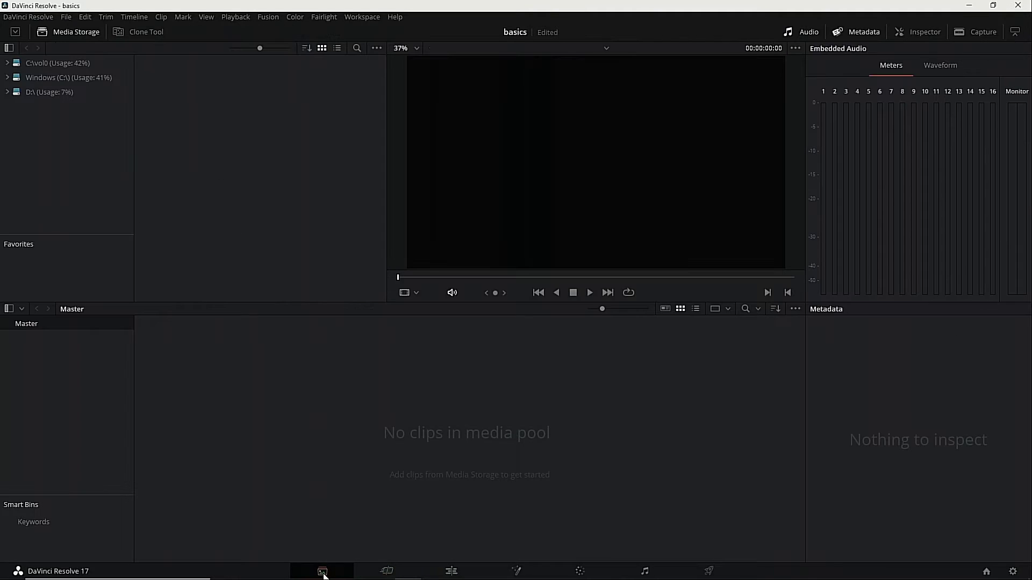
left_click(387, 570)
left_click(323, 568)
left_click(388, 572)
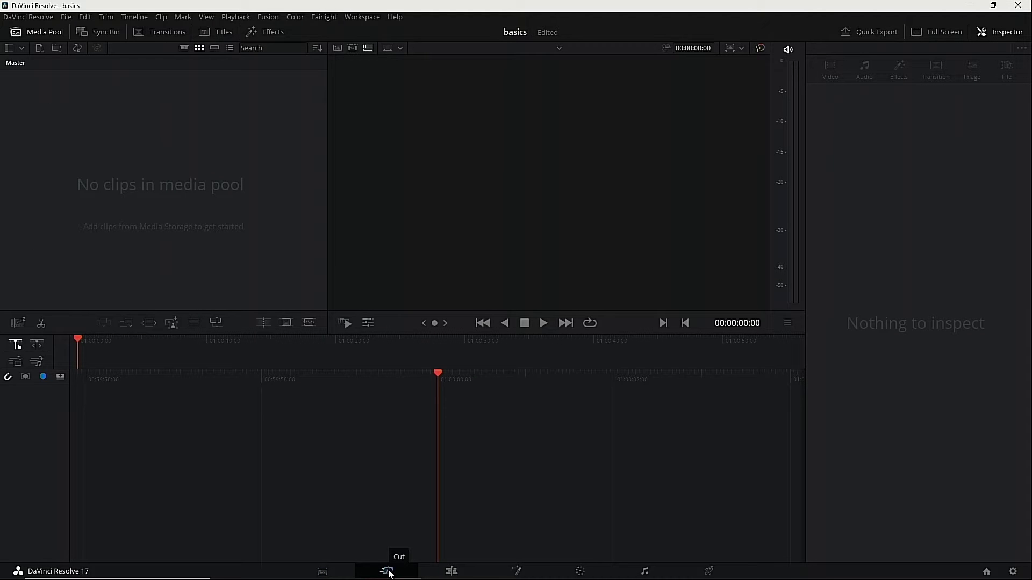
left_click(451, 572)
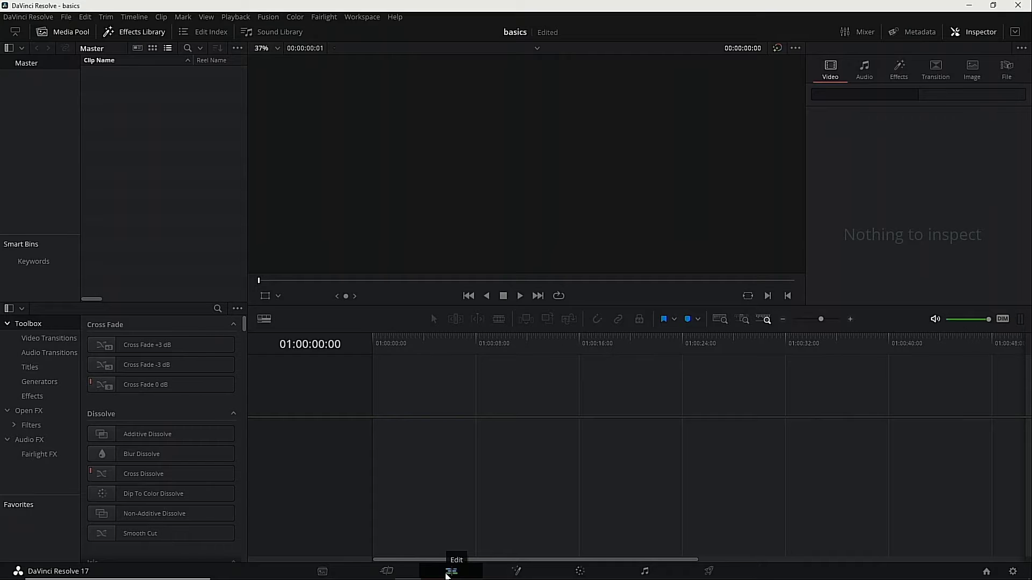
left_click(516, 571)
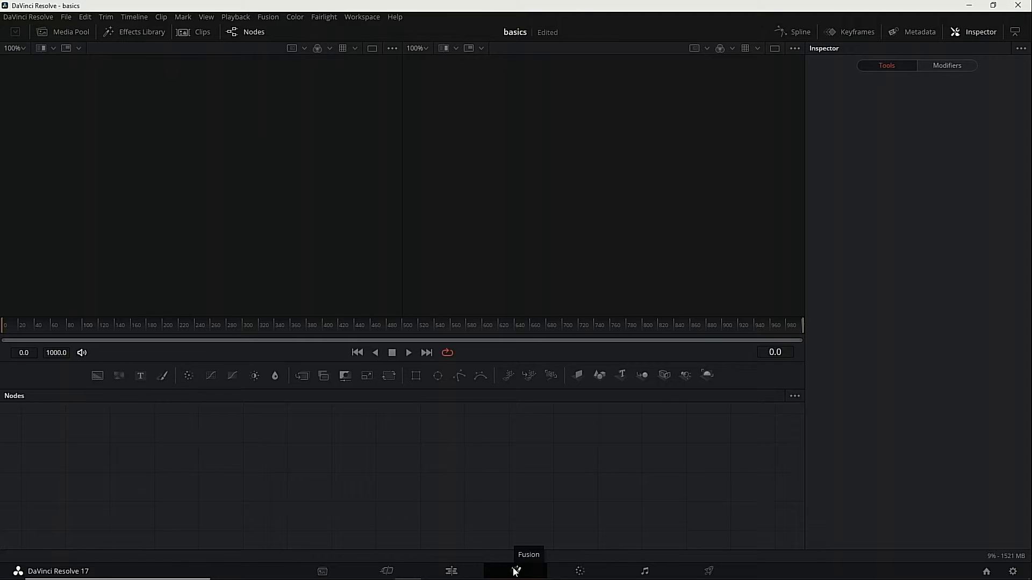
left_click(583, 573)
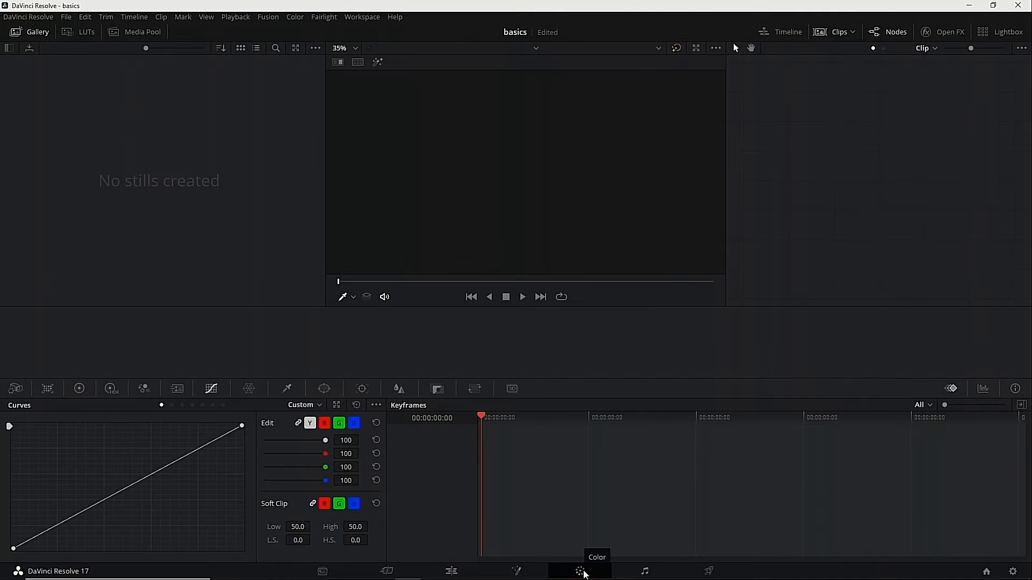
left_click(646, 573)
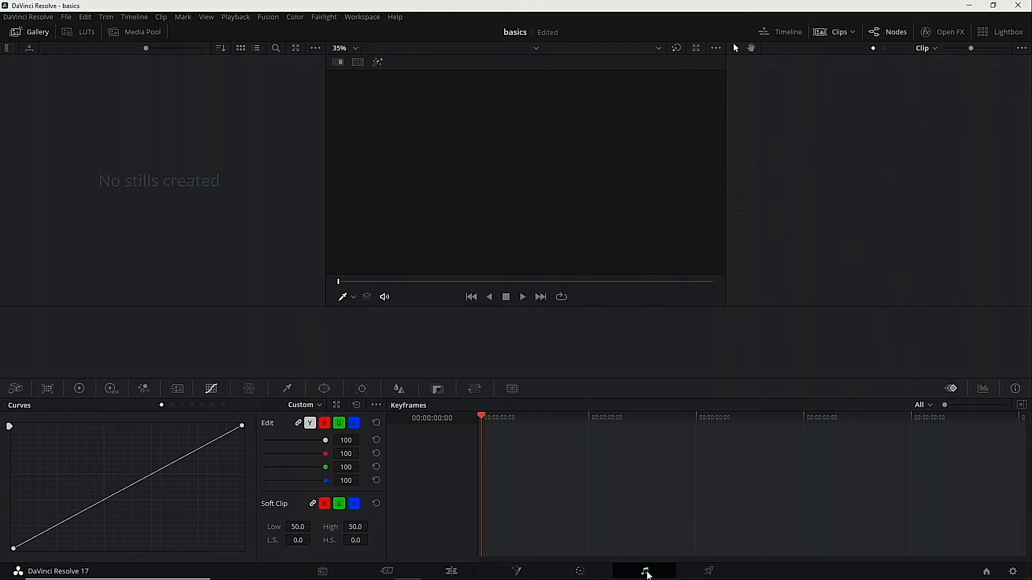
left_click(707, 573)
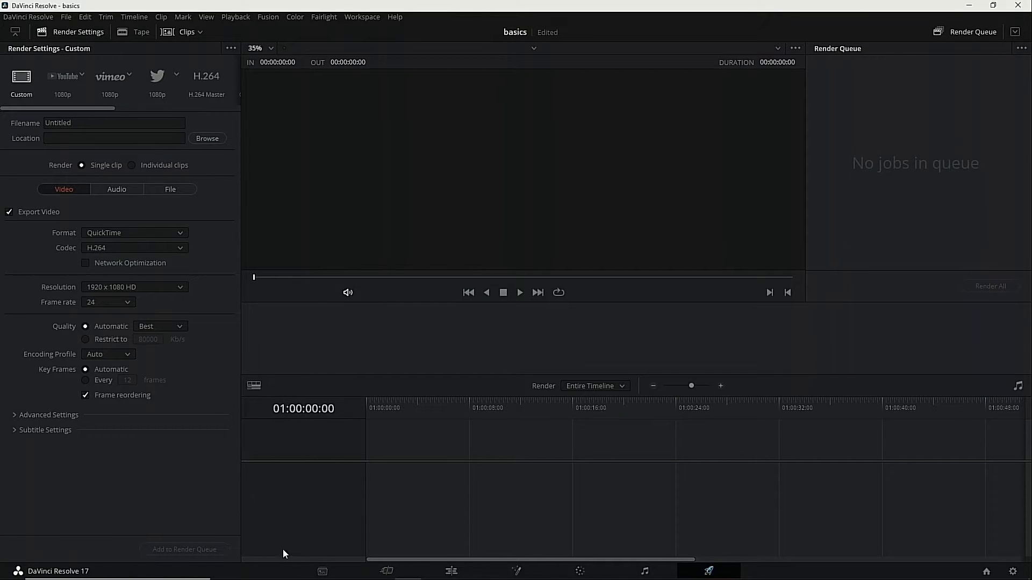
- On the Media page, import all five clips from the video-editing\sunset folder into the media pool without changing the project frame rate
left_click(322, 572)
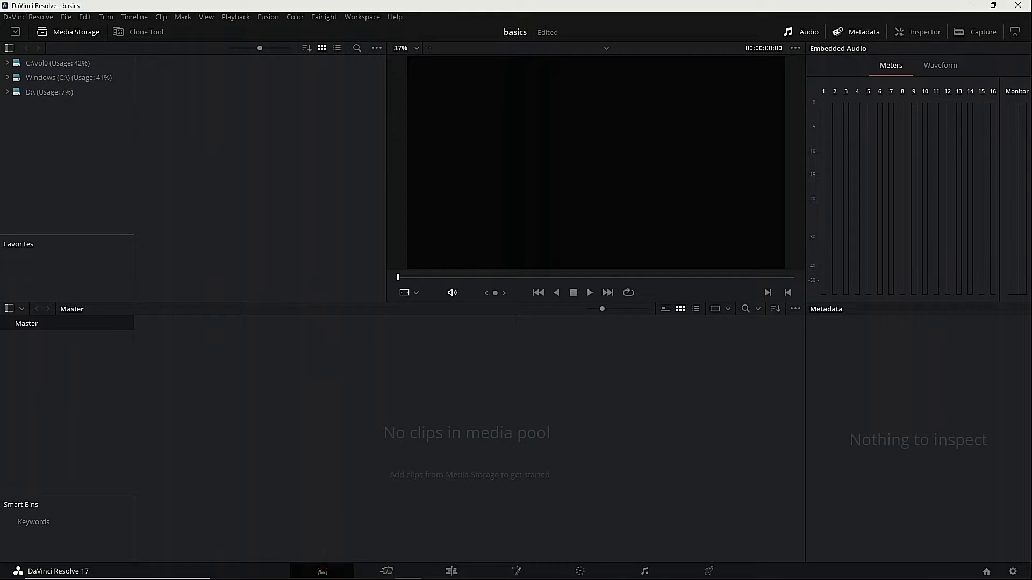
mouse_move(321, 573)
mouse_move(355, 569)
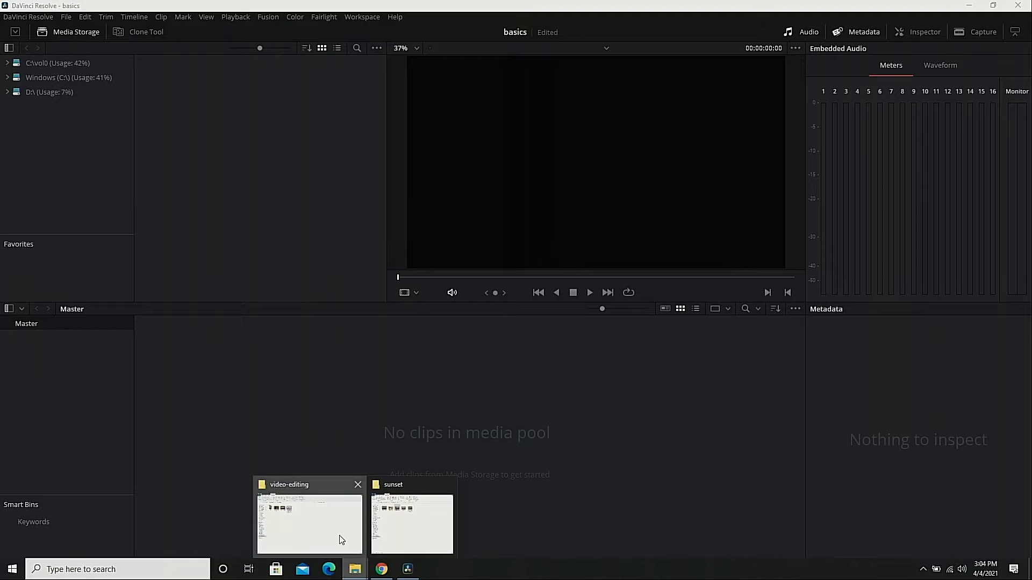
left_click(344, 542)
left_click_drag(345, 14, 799, 57)
double_click(583, 175)
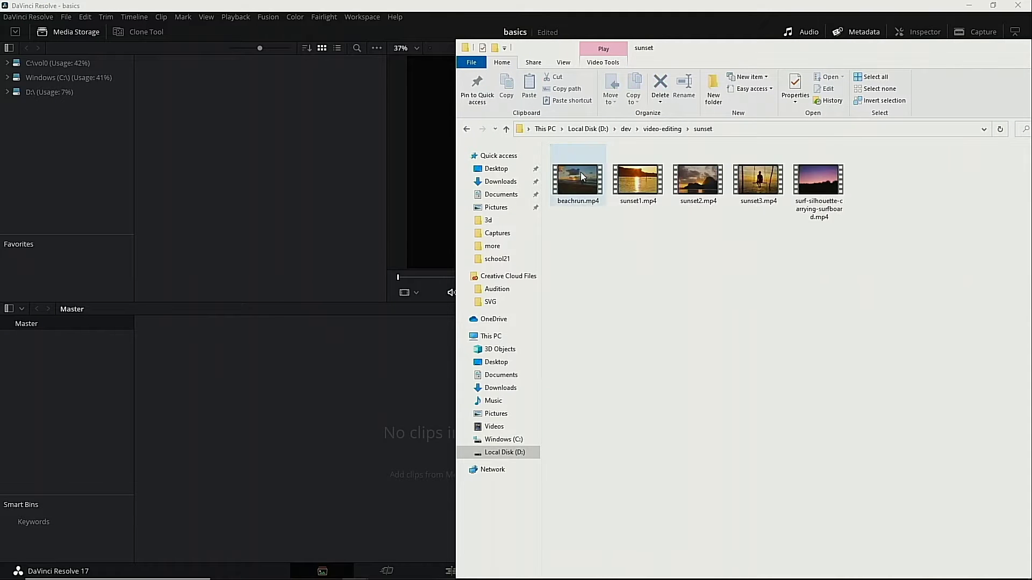
left_click_drag(908, 209, 277, 425)
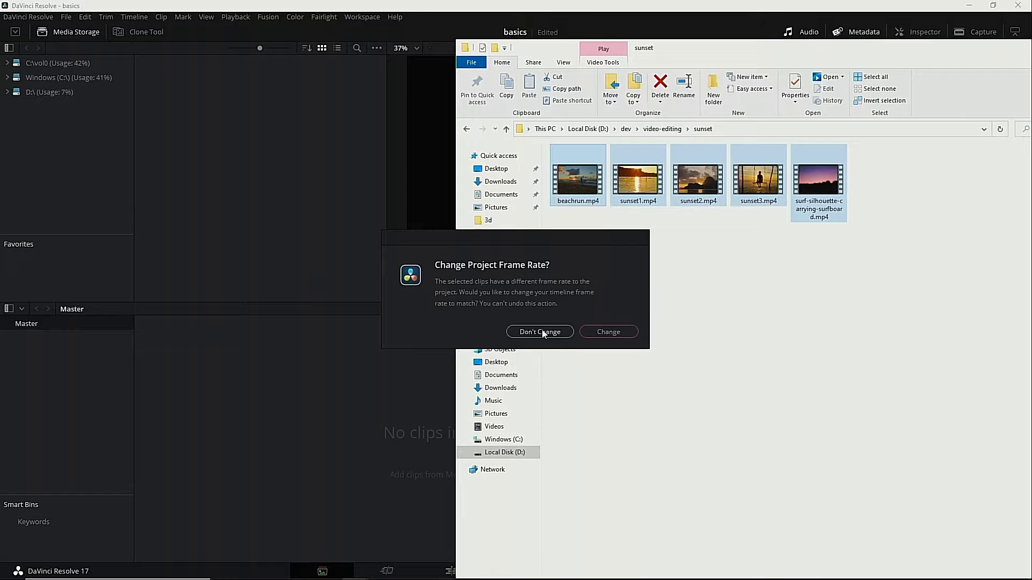
left_click(540, 332)
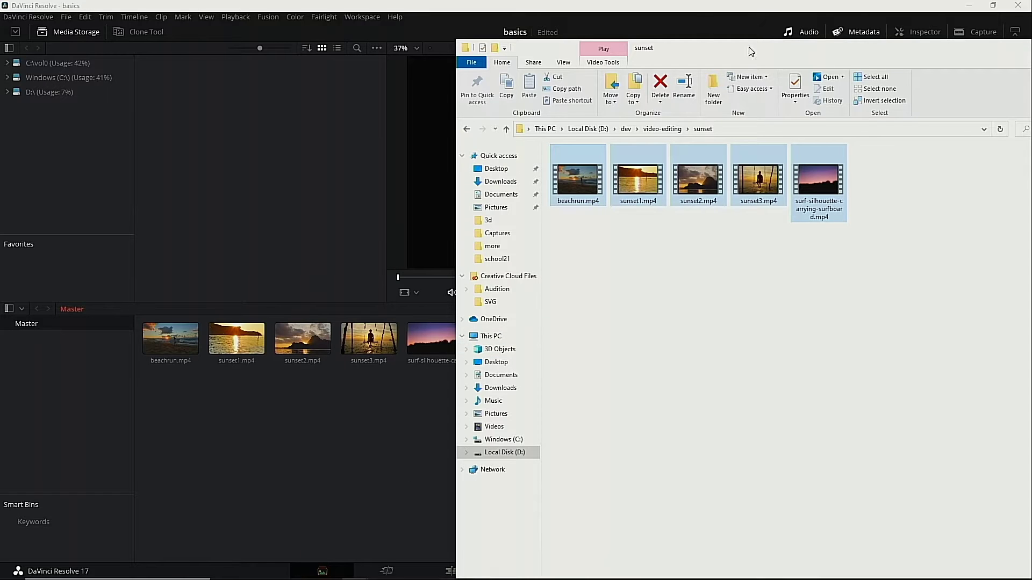
left_click(687, 15)
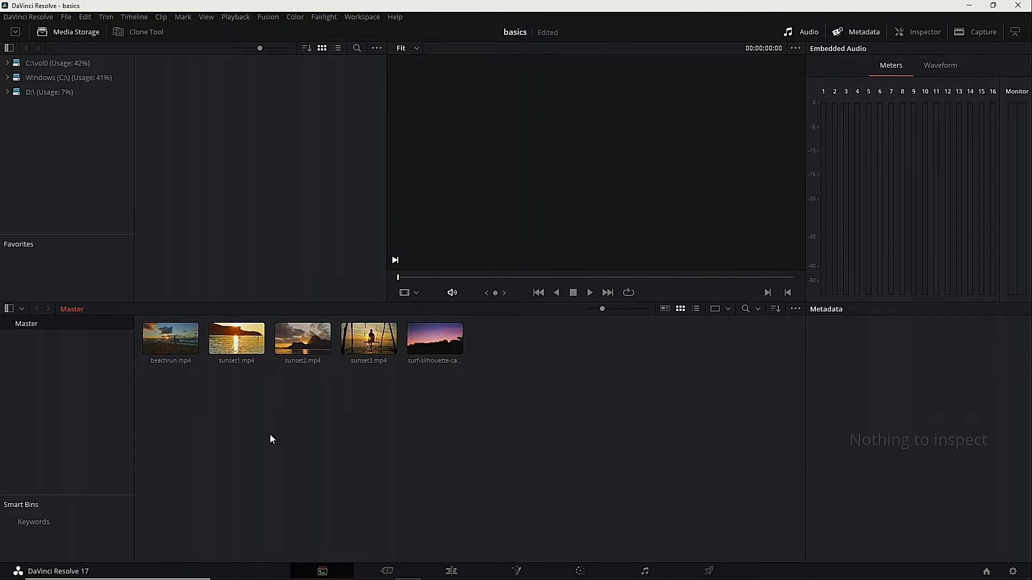
- From the Cut page, set the start timecode for new timelines to 00:00:00:00 in the user editing preferences and save
left_click(387, 571)
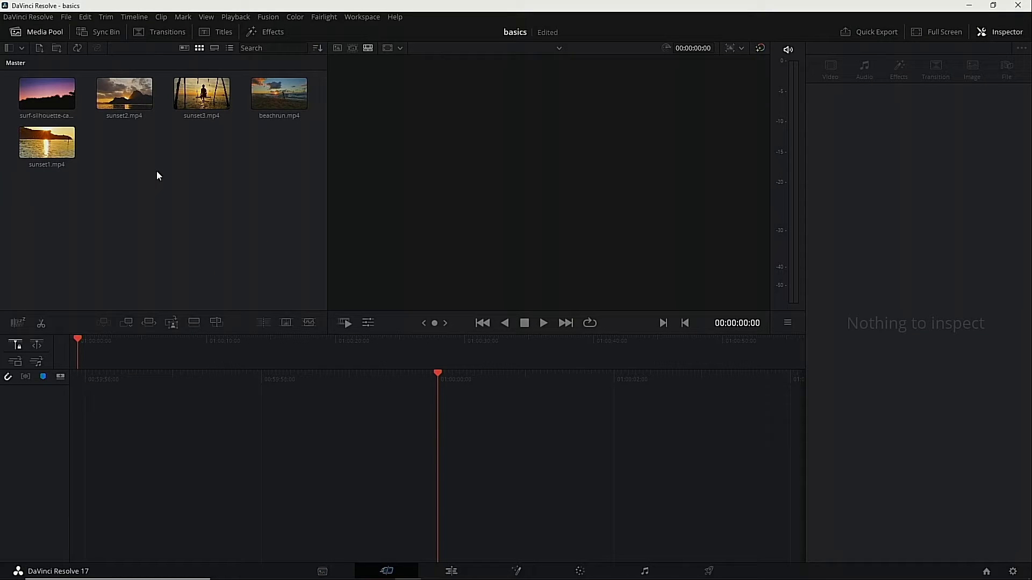
left_click(49, 20)
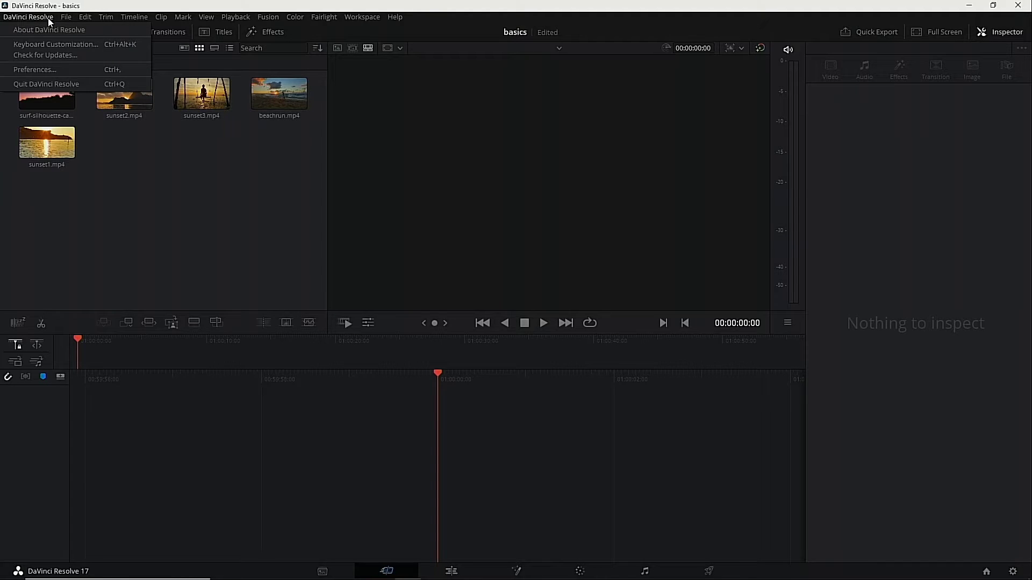
left_click(45, 70)
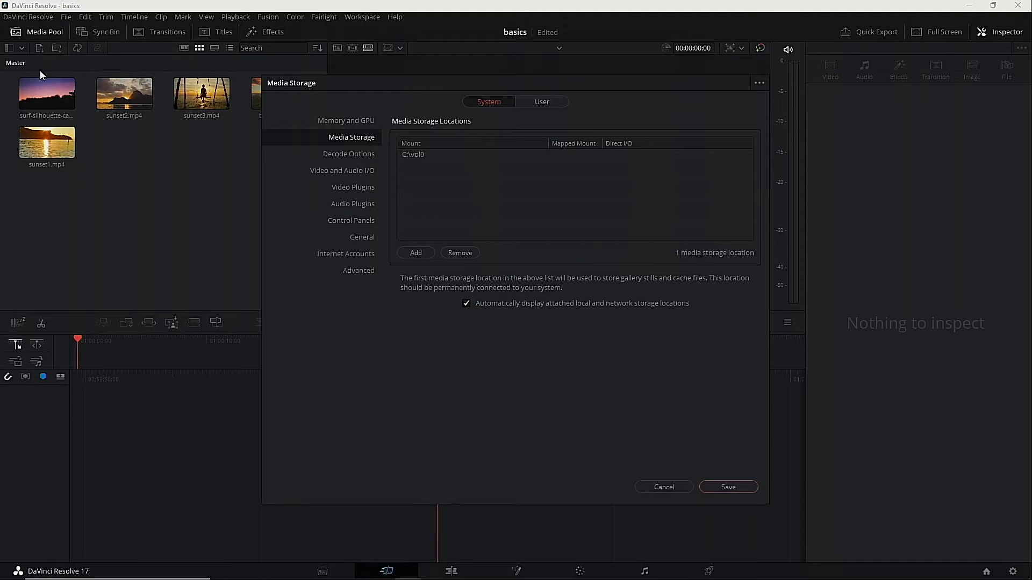
left_click(541, 102)
left_click(365, 153)
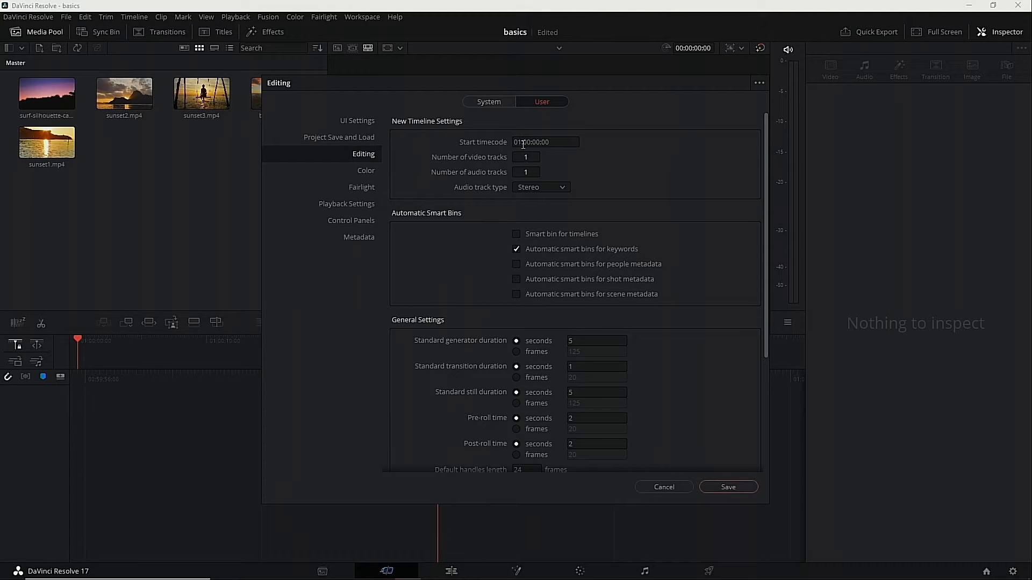
left_click(523, 143)
key("Left")
key("Left")
key("Left")
key("Left")
key("Left")
key("Left")
key("BackSpace")
type("0")
left_click(728, 487)
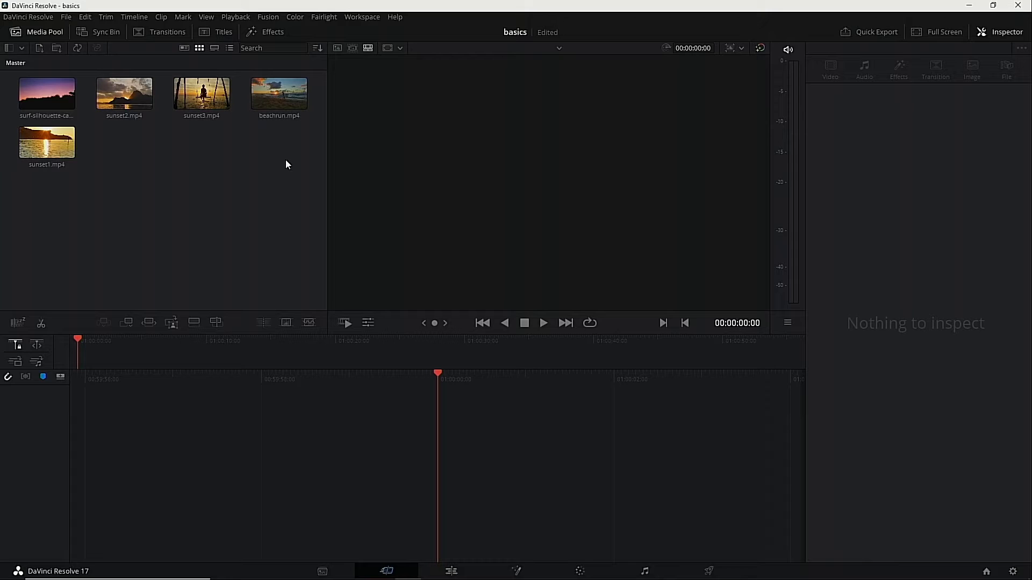
- Create an empty timeline named Timeline 1 with one video track, one stereo audio track and the project settings
left_click_drag(295, 179, 167, 172)
right_click(173, 179)
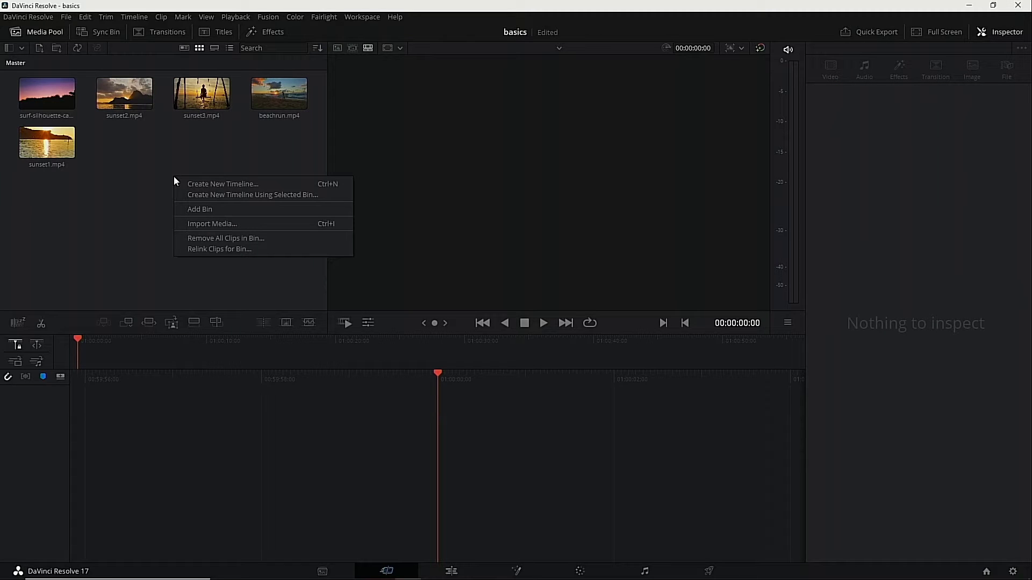
left_click(200, 186)
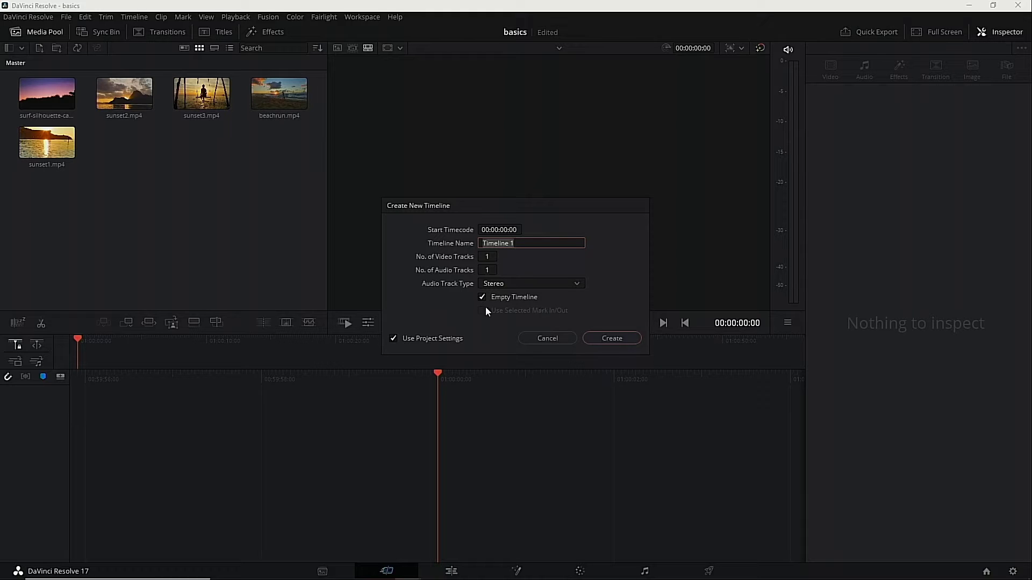
left_click(605, 341)
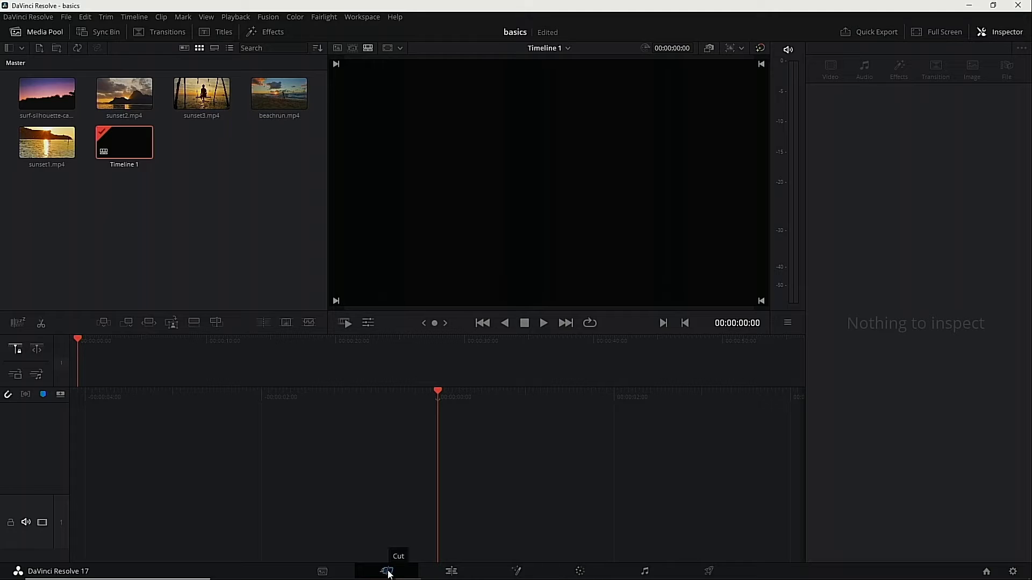
- Preview the sunset2.mp4 clip on the Media page and replay it with looping turned on
left_click(323, 571)
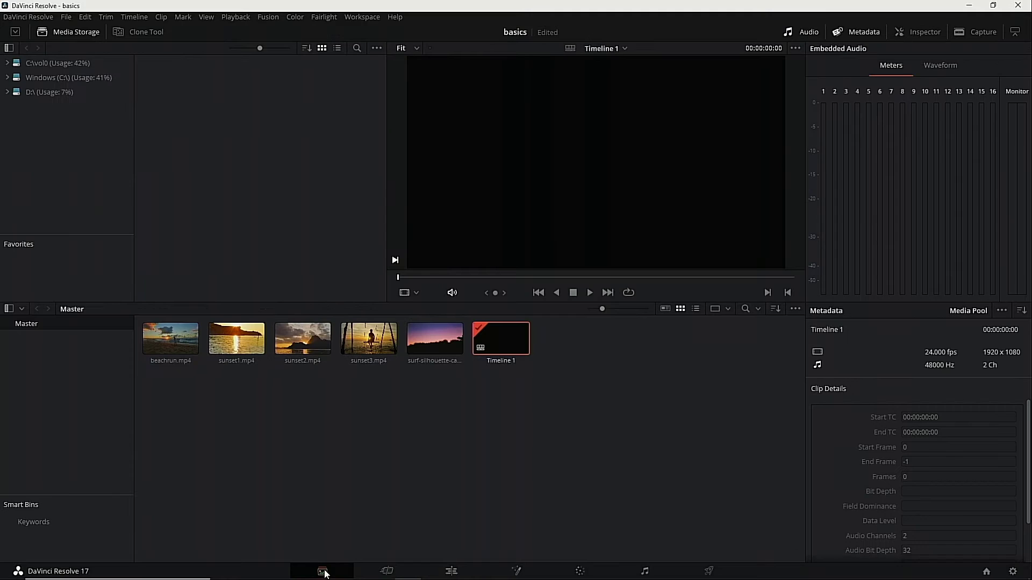
left_click(305, 347)
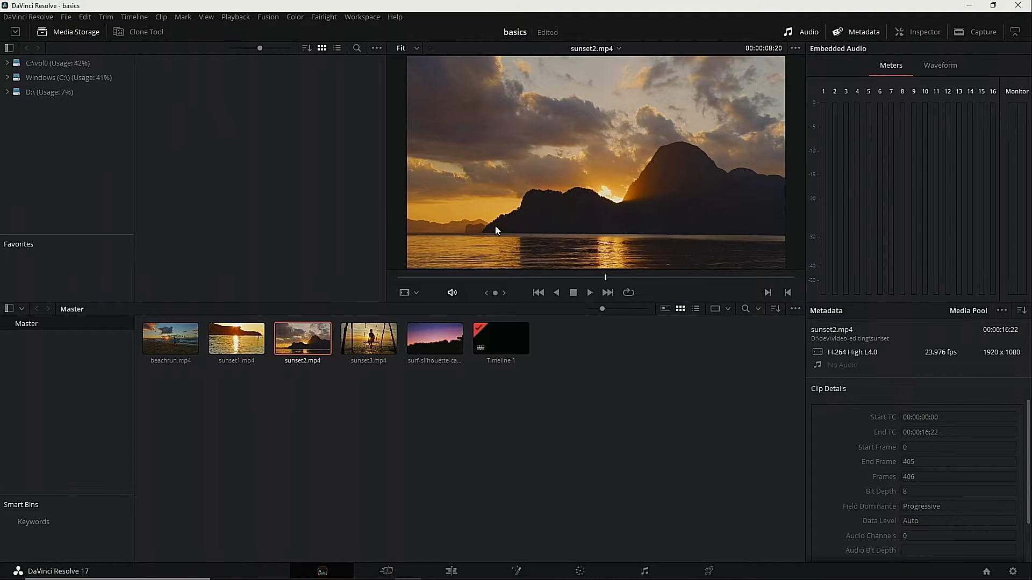
key("space")
left_click(590, 293)
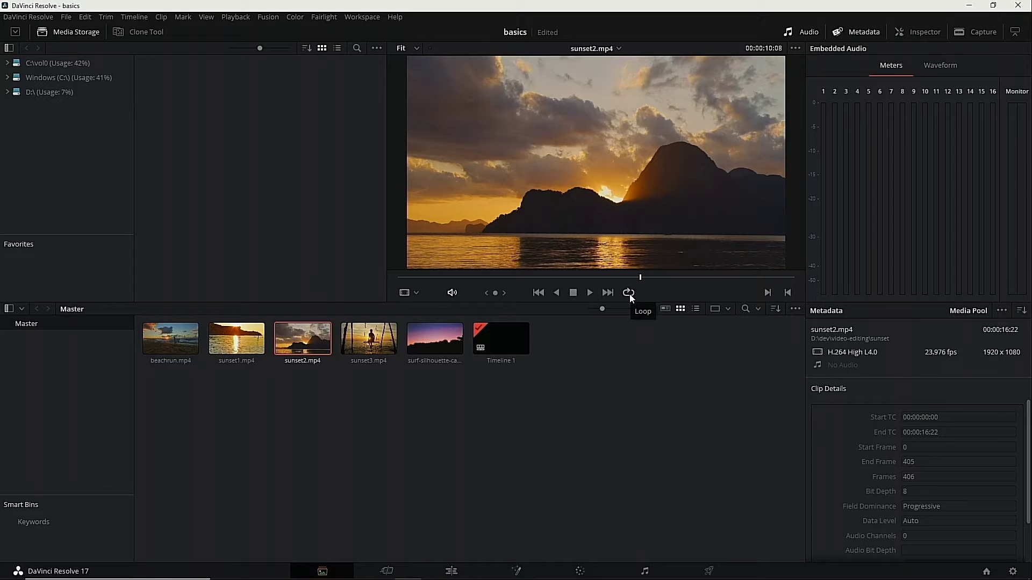
left_click(629, 293)
key("space")
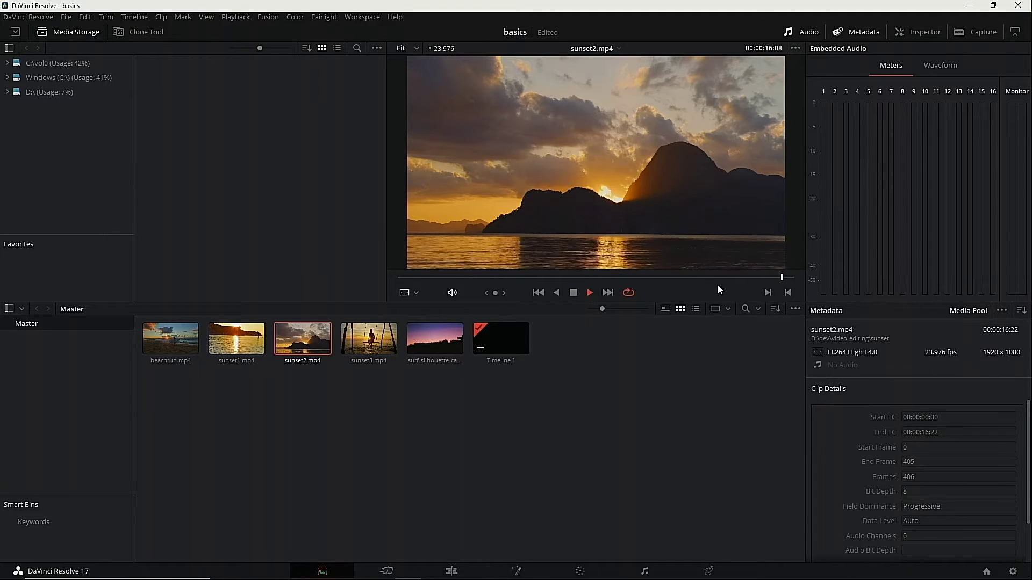
key("space")
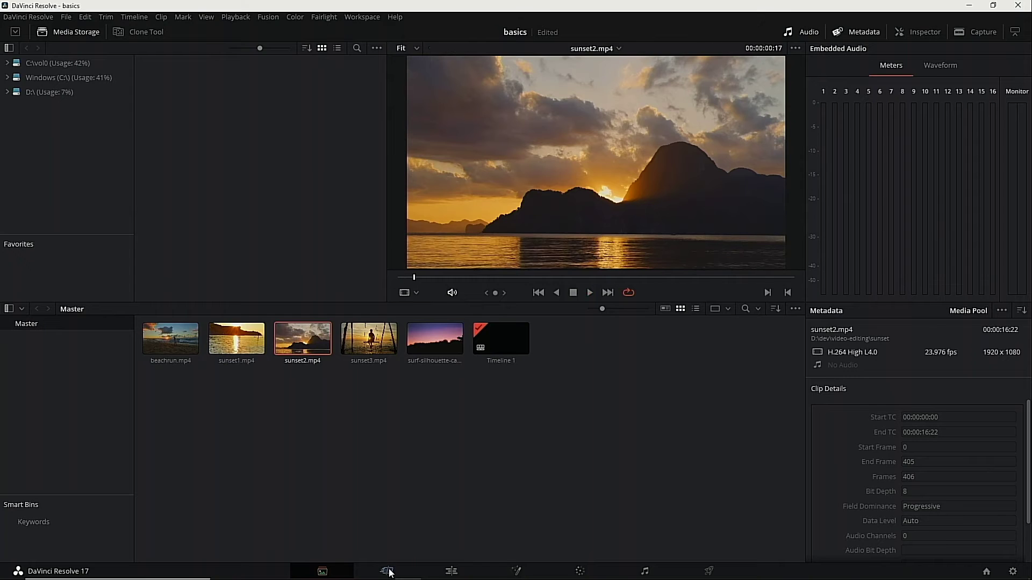
- On the Cut page, place sunset2.mp4 at the start of video track 1 and sunset3.mp4 on track 2 from about 2.5 seconds
left_click(387, 571)
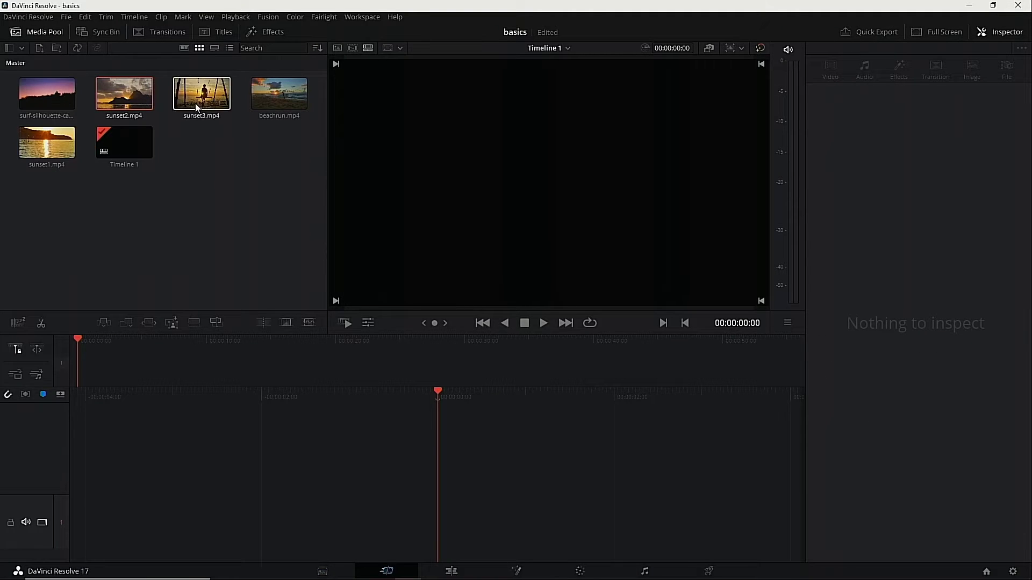
left_click_drag(199, 107, 387, 341)
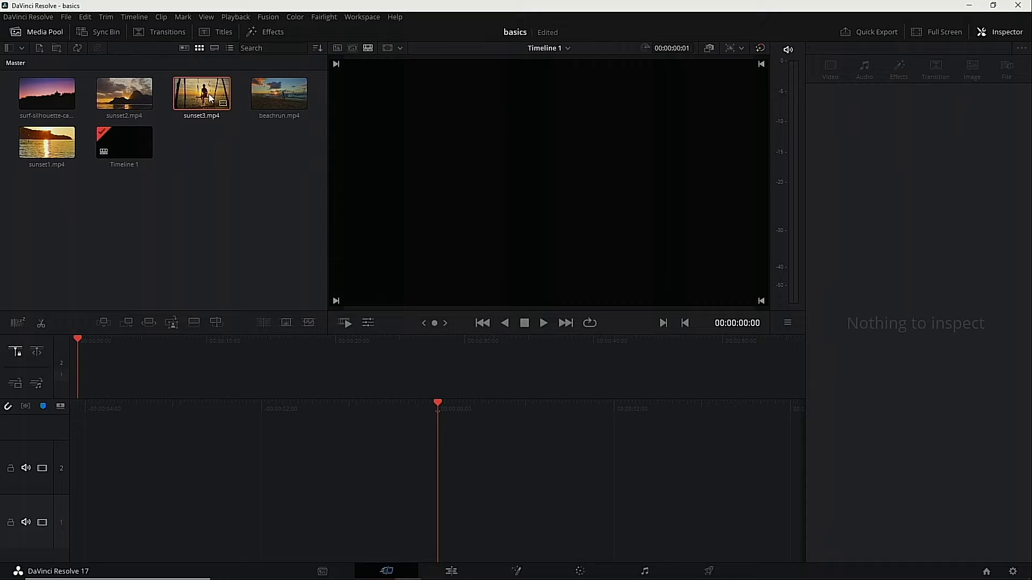
left_click_drag(137, 98, 444, 484)
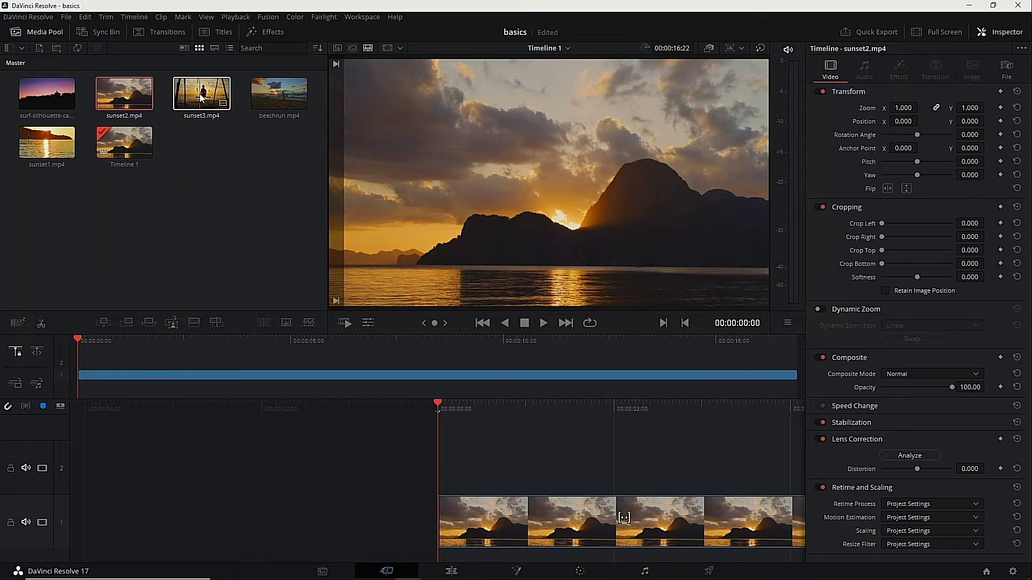
left_click_drag(199, 98, 660, 484)
- Play and scrub through Timeline 1 to review how the track 2 clip covers the track 1 clip
key("space")
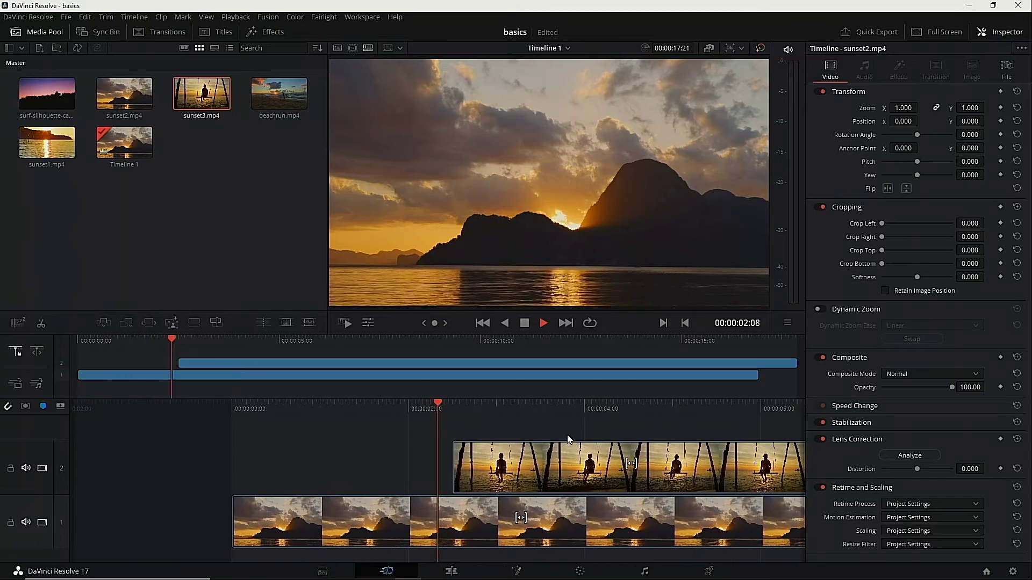
key("space")
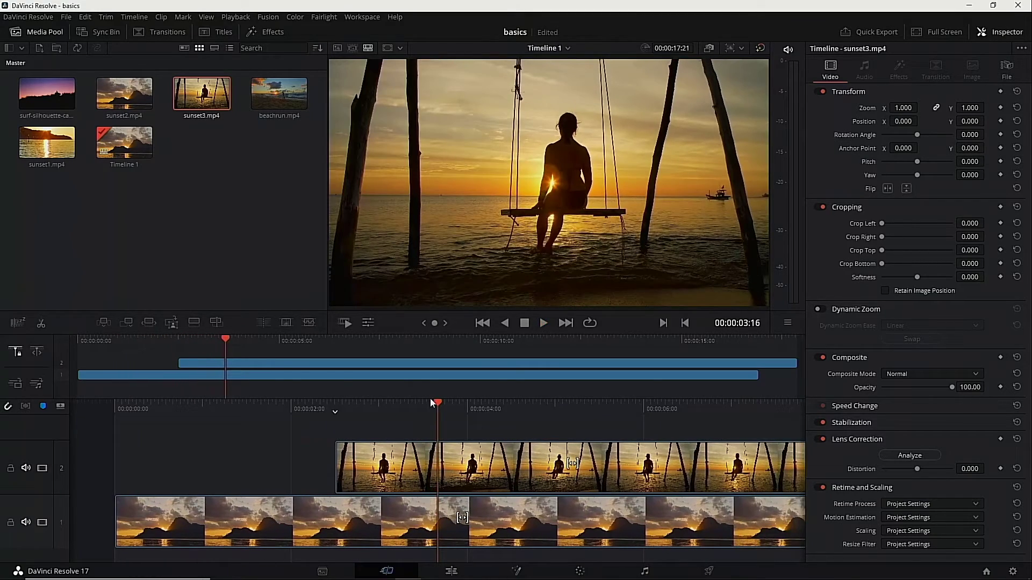
left_click_drag(467, 415, 675, 437)
left_click_drag(267, 344, 596, 384)
left_click_drag(769, 376, 400, 420)
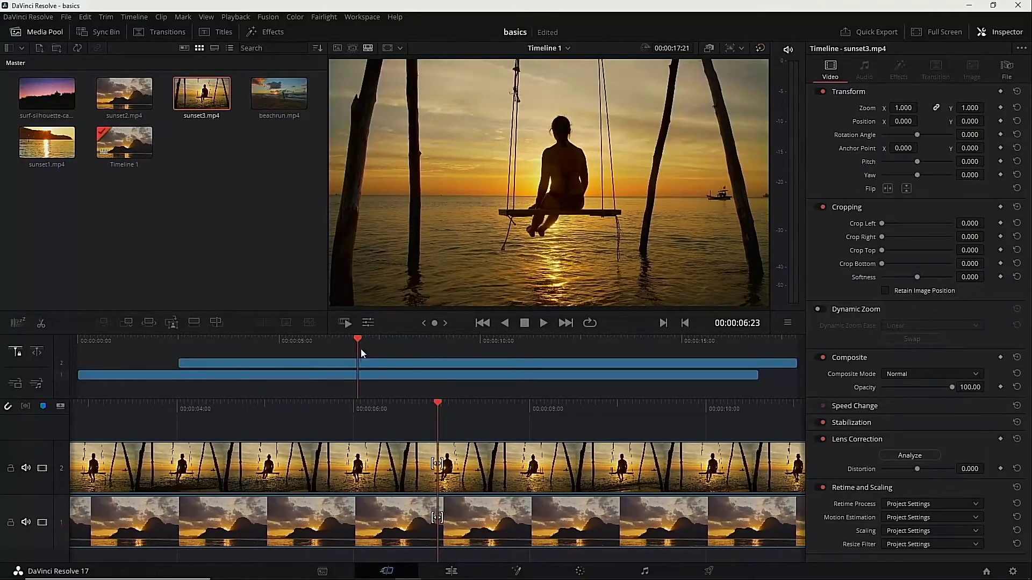
left_click_drag(359, 341, 317, 357)
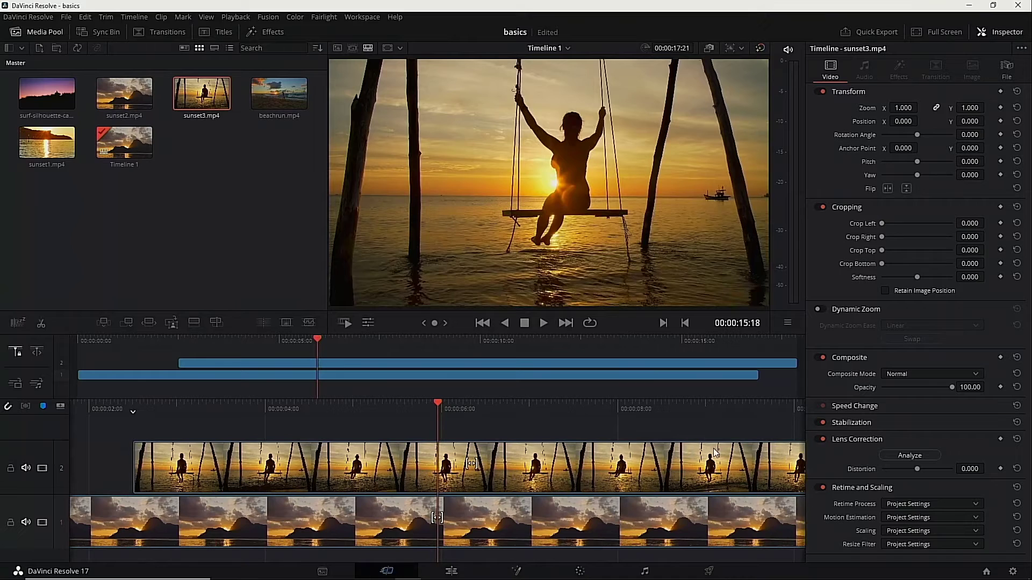
- View Timeline 1 on the Edit page and return to the Cut page
left_click(451, 571)
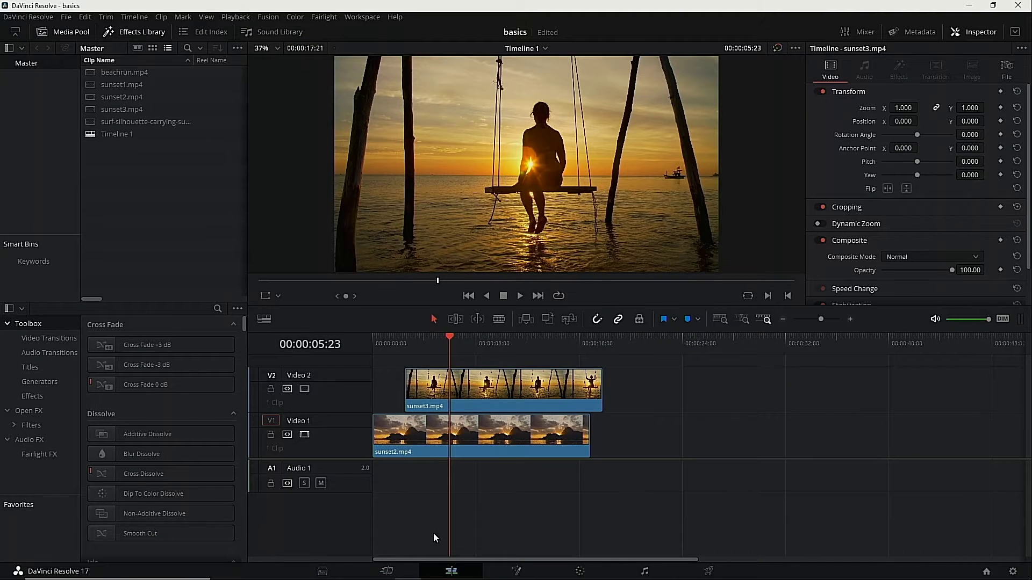
left_click(388, 571)
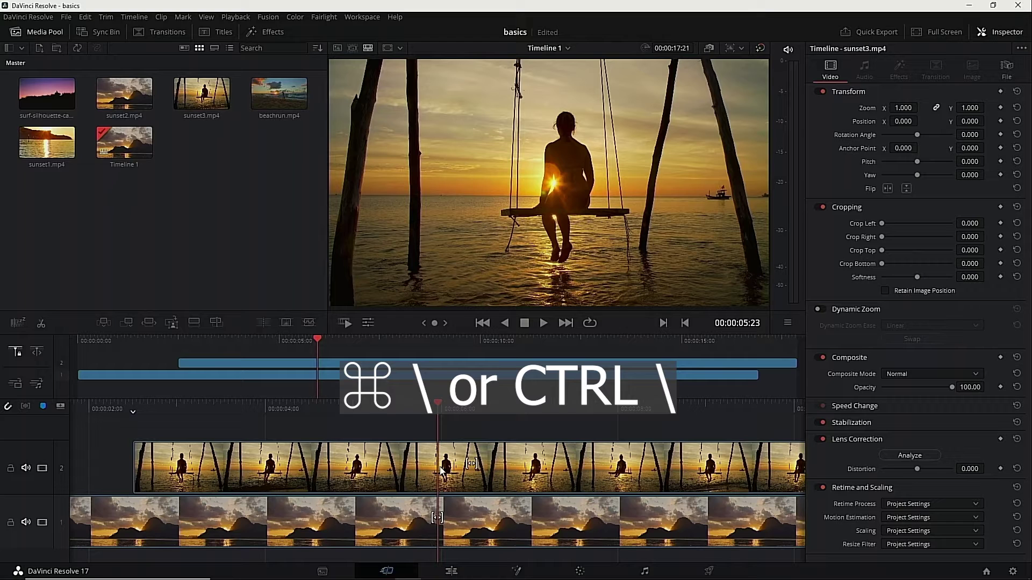
- Split the clips on both video tracks at 00:00:05:23 and again at 00:00:06:08
key("ctrl+backslash")
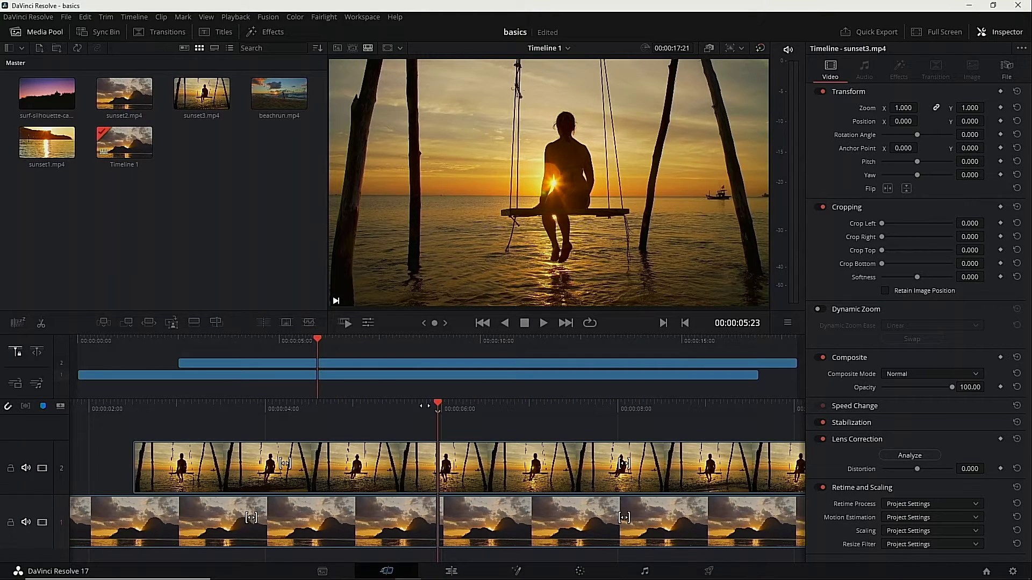
left_click_drag(439, 411, 405, 411)
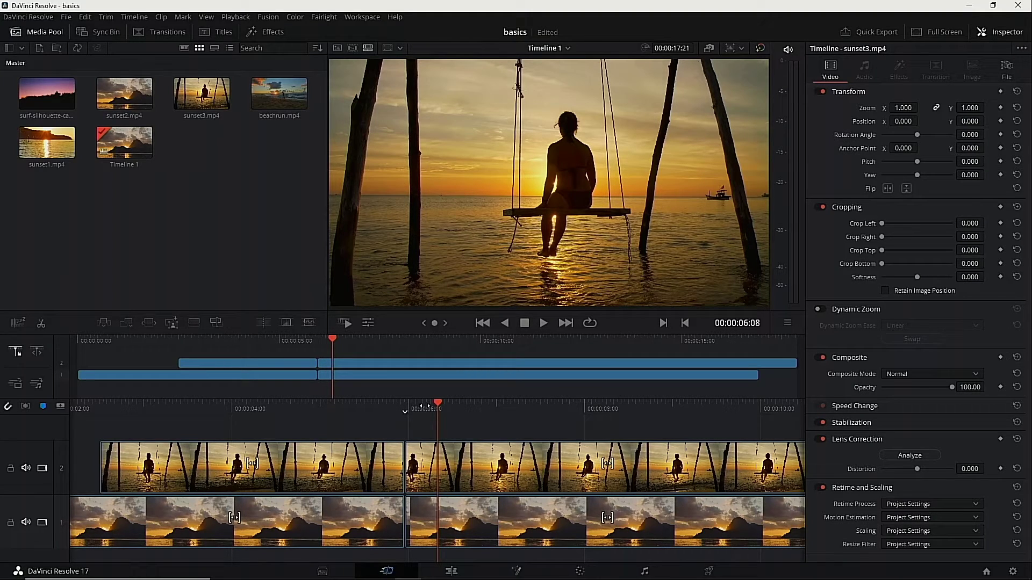
key("ctrl+b")
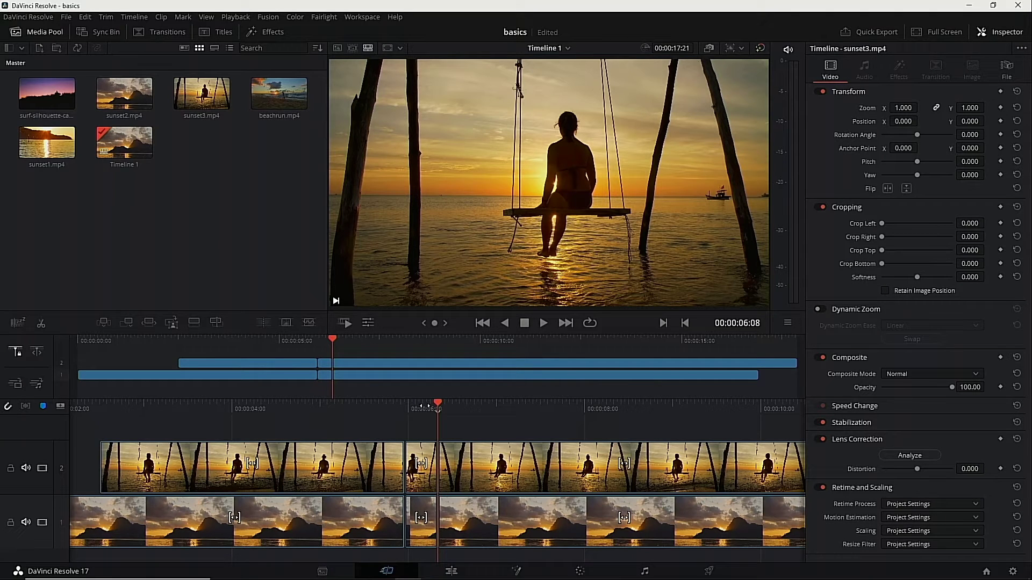
- Try ripple-deleting the short segments between the two cuts on both video tracks and undo that deletion
left_click(424, 467)
left_click(421, 516, "ctrl")
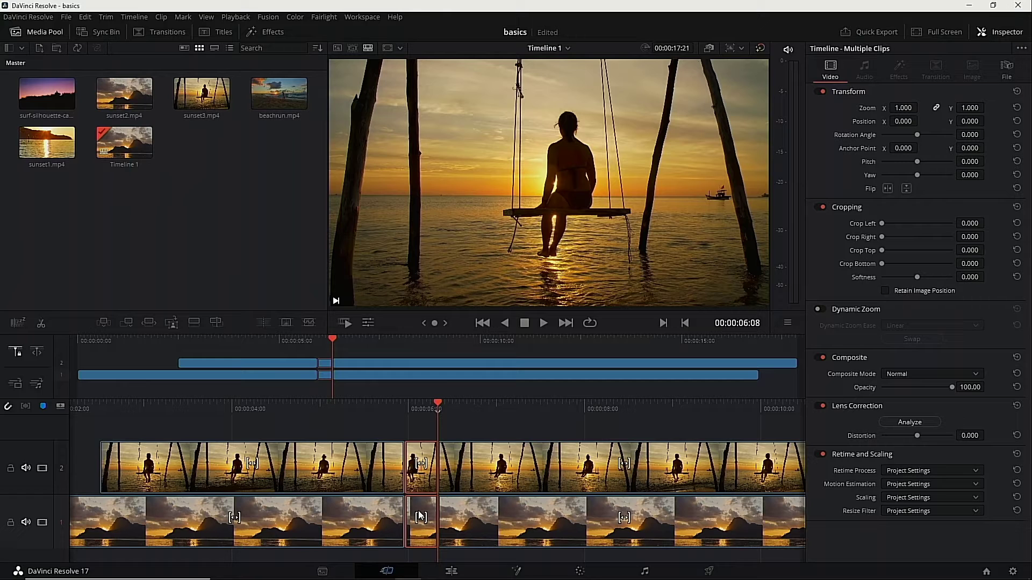
key("Delete")
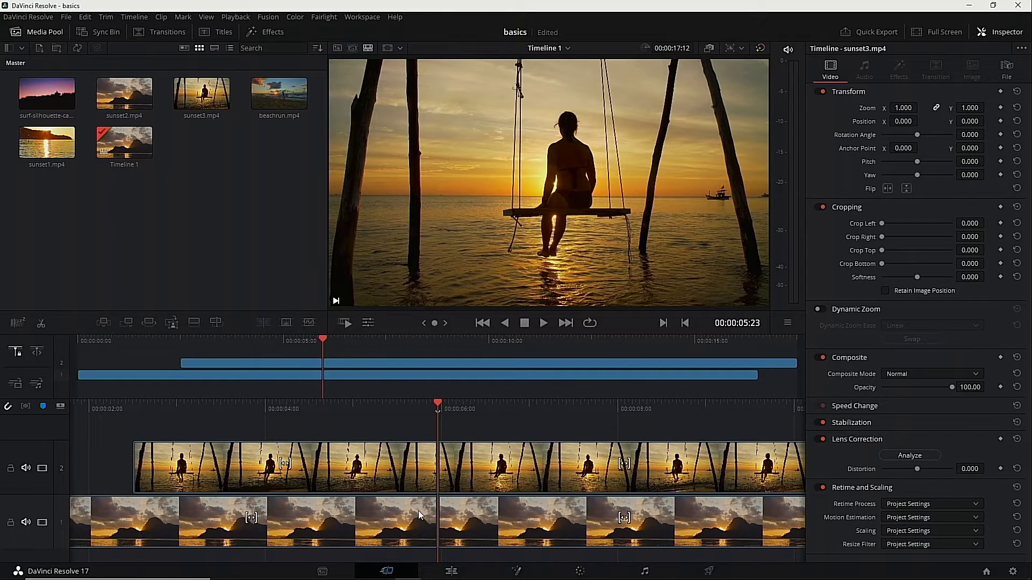
key("ctrl+z")
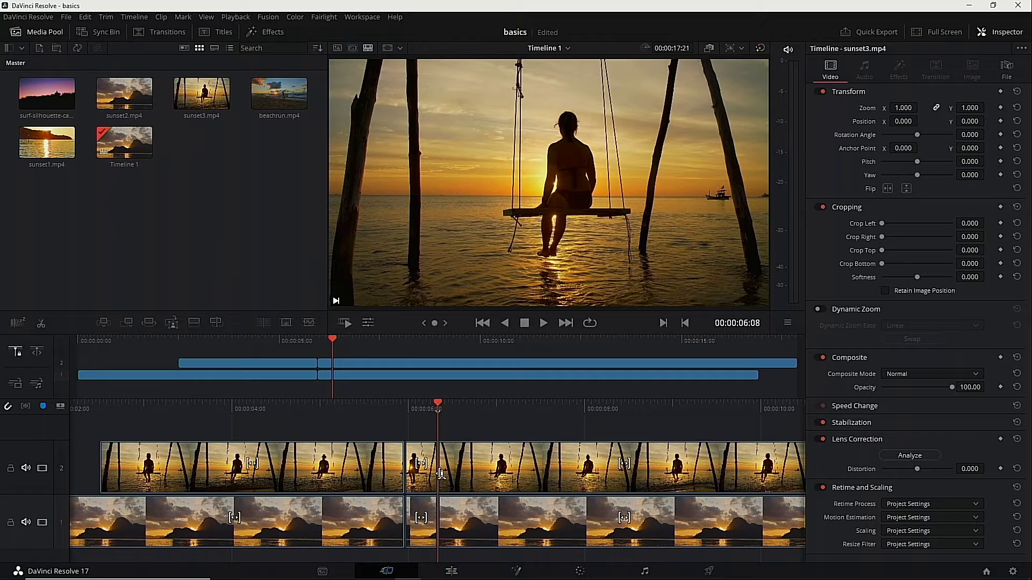
- Delete only the short sunset3.mp4 segment between the two cuts on track 2, leaving a gap in its place
left_click(420, 531)
left_click(420, 475)
key("BackSpace")
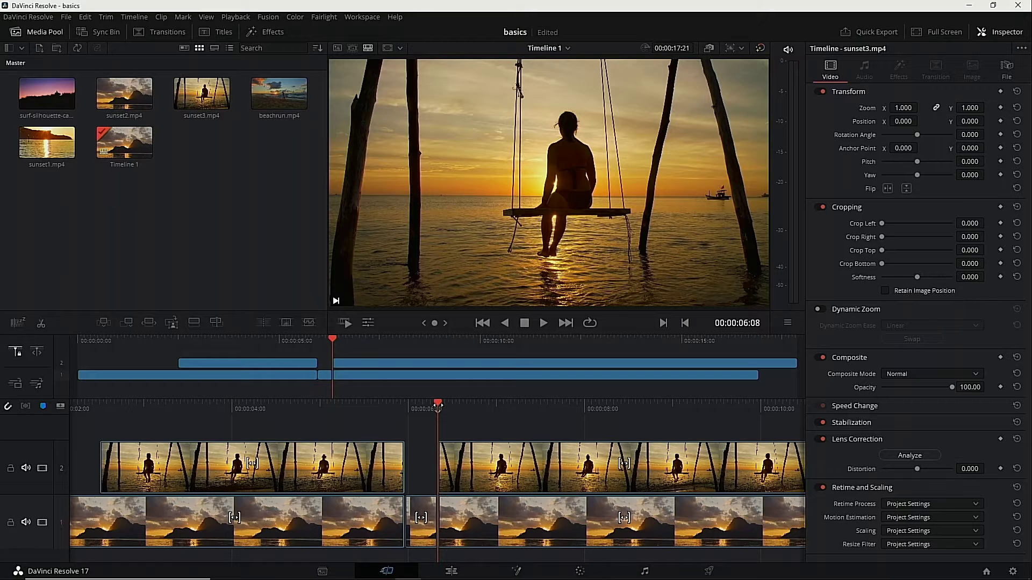
- Split only the sunset2.mp4 clip on track 1 at 00:00:07:19 and at 00:00:08:05
left_click_drag(438, 406, 309, 410)
left_click(447, 511)
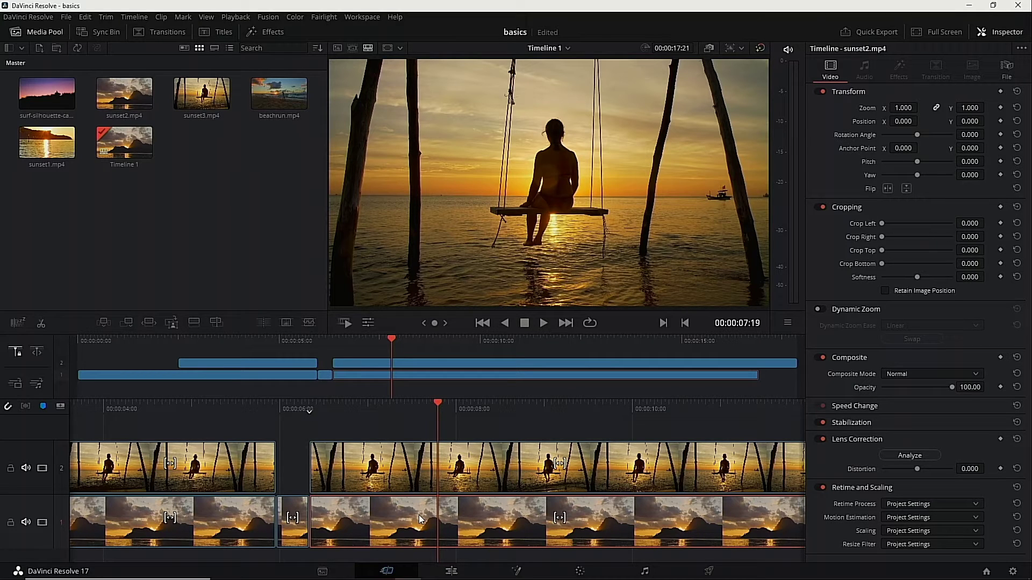
key("ctrl+b")
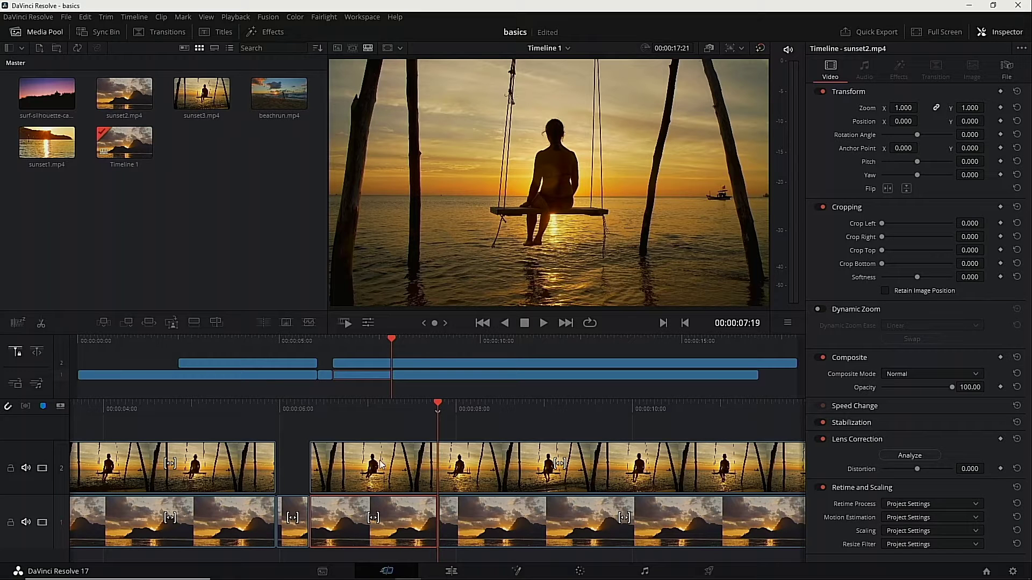
left_click_drag(439, 402, 401, 475)
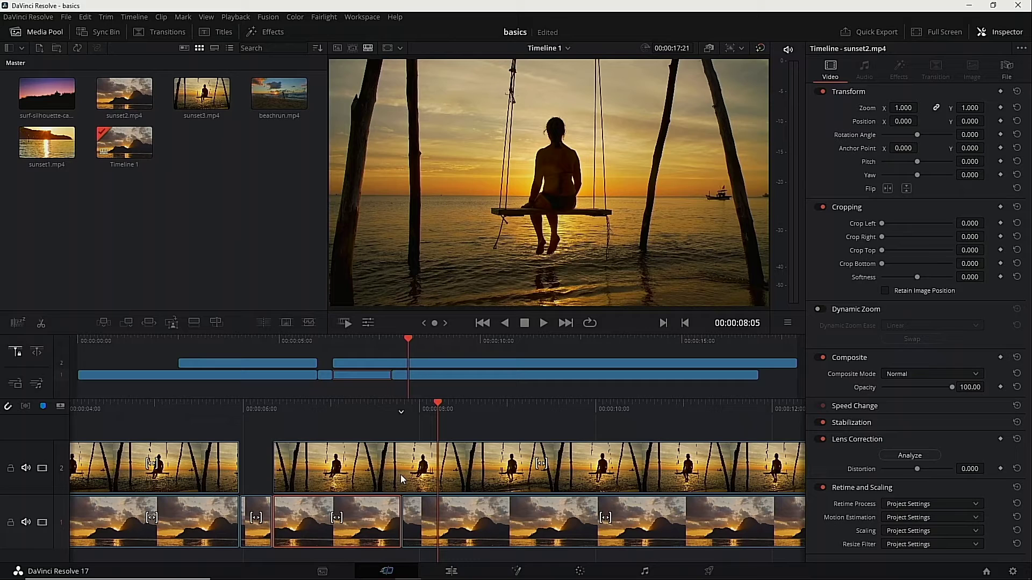
left_click(451, 507)
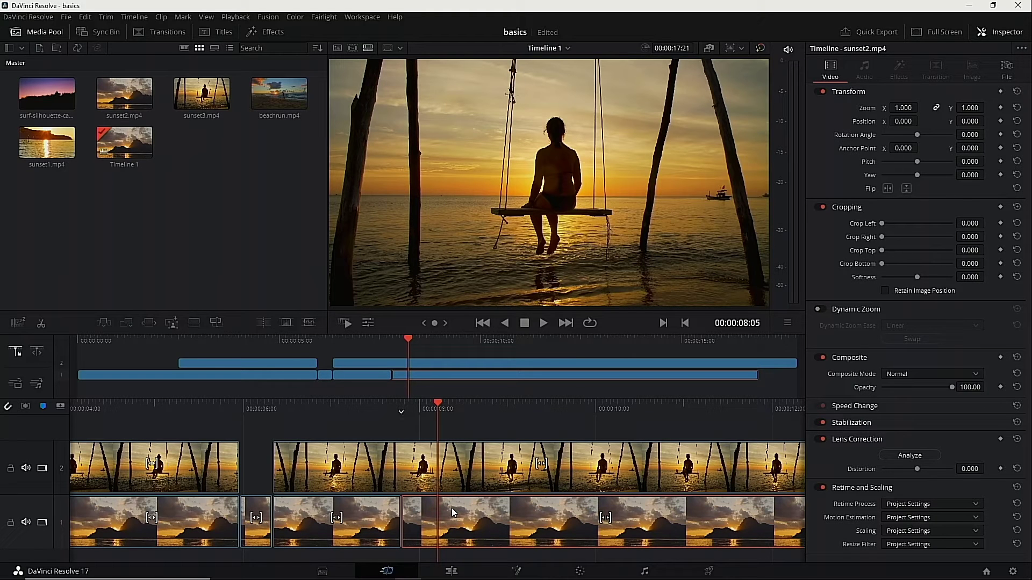
key("ctrl+b")
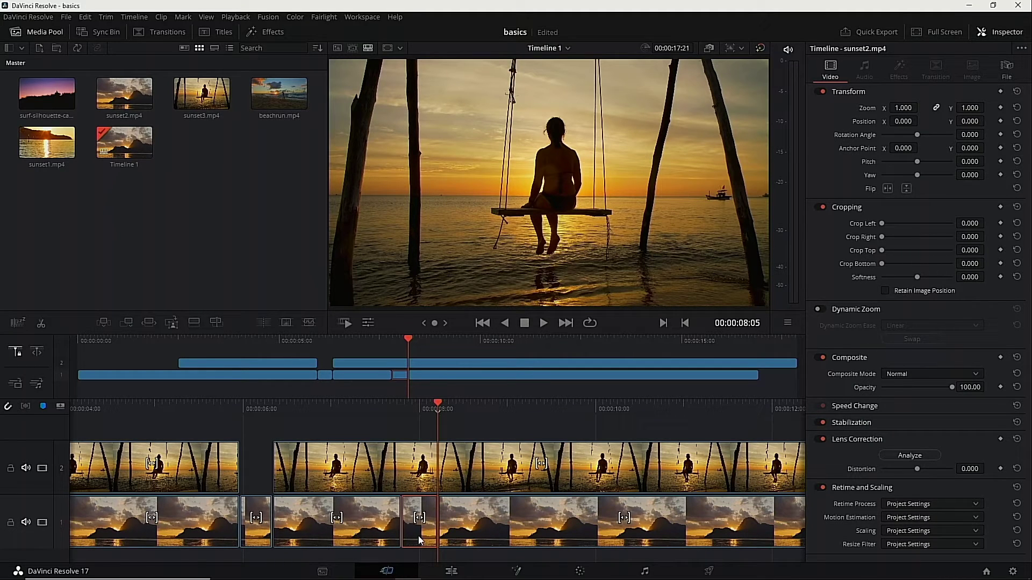
- Delete the short track 1 segment between 00:00:07:19 and 00:00:08:05 and extend the following clip's start to close the gap
key("BackSpace")
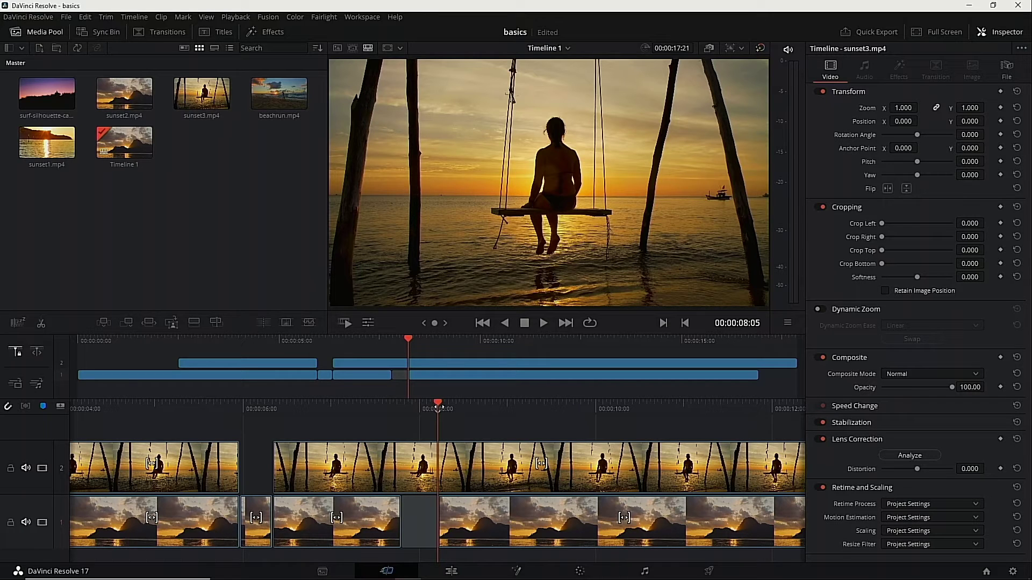
left_click_drag(439, 407, 424, 408)
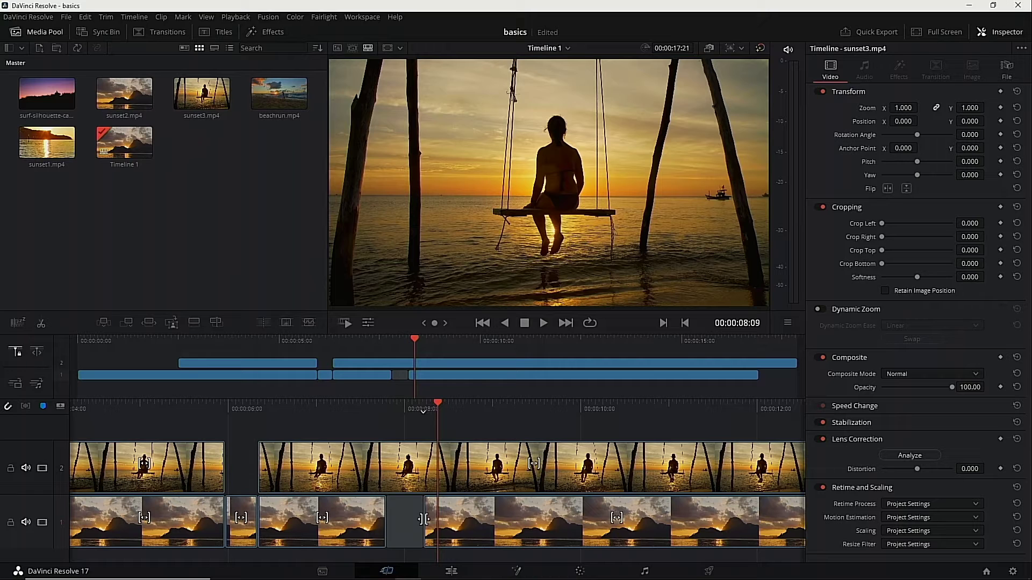
left_click_drag(423, 519, 379, 530)
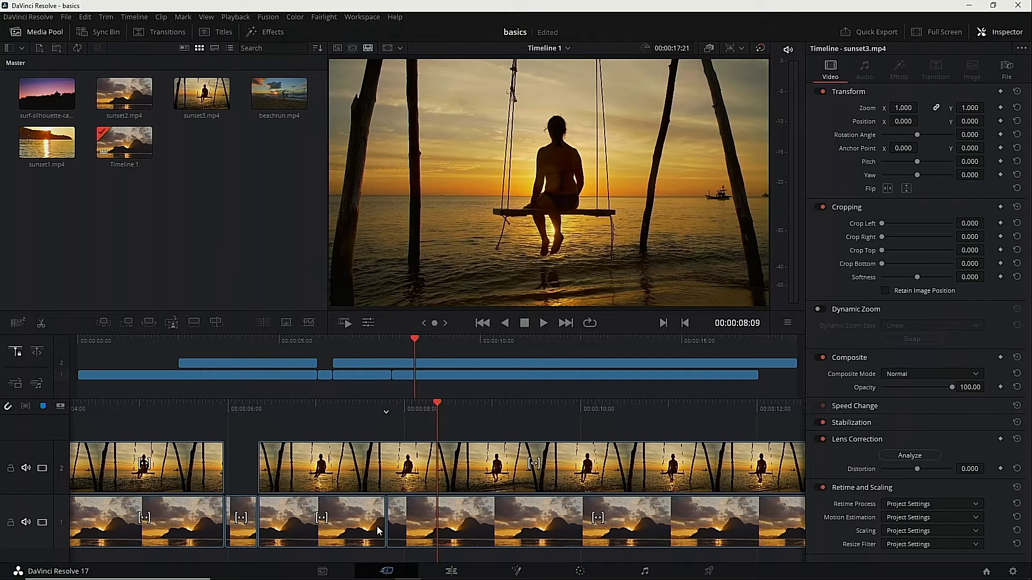
- With no clip selected, split the clips on both video tracks at 00:00:08:19 and at 00:00:08:06
left_click(439, 454)
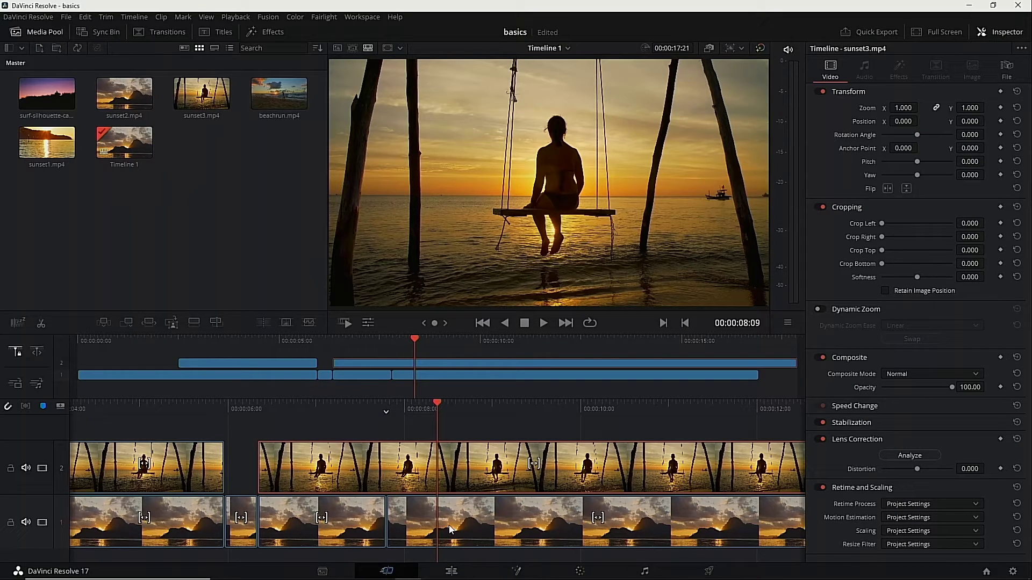
left_click(437, 522)
left_click(456, 463)
left_click(299, 426)
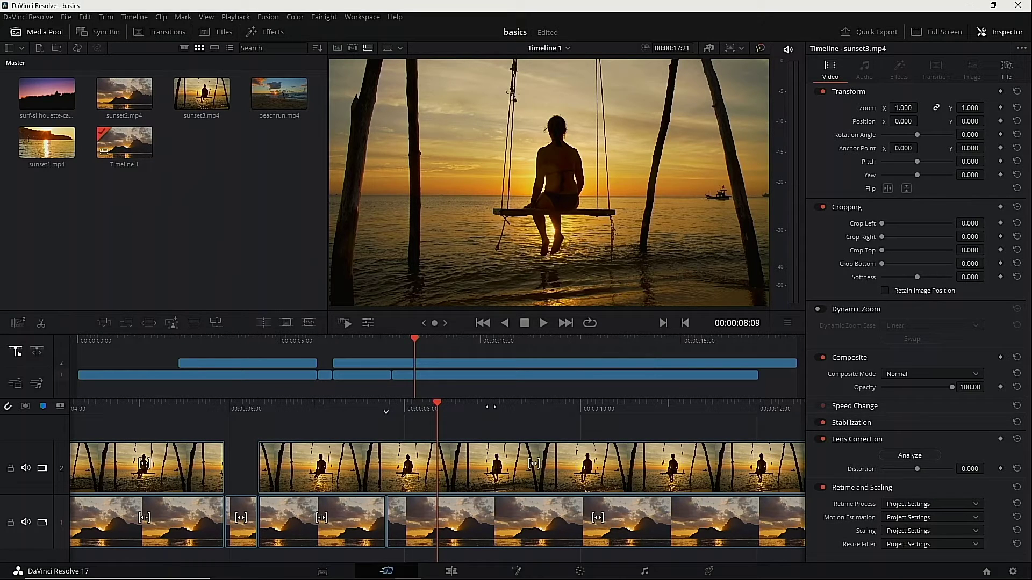
key("space")
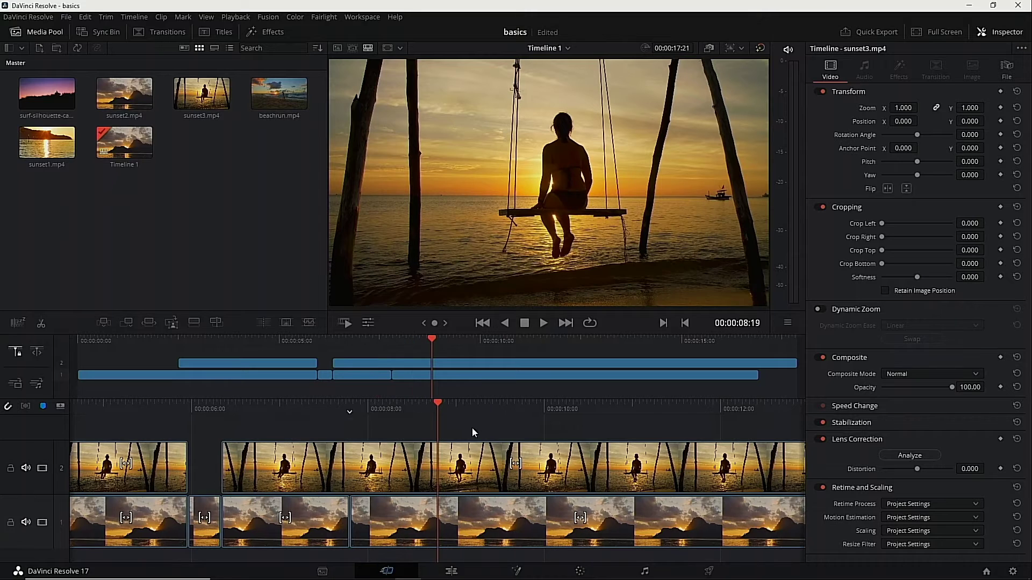
key("ctrl+b")
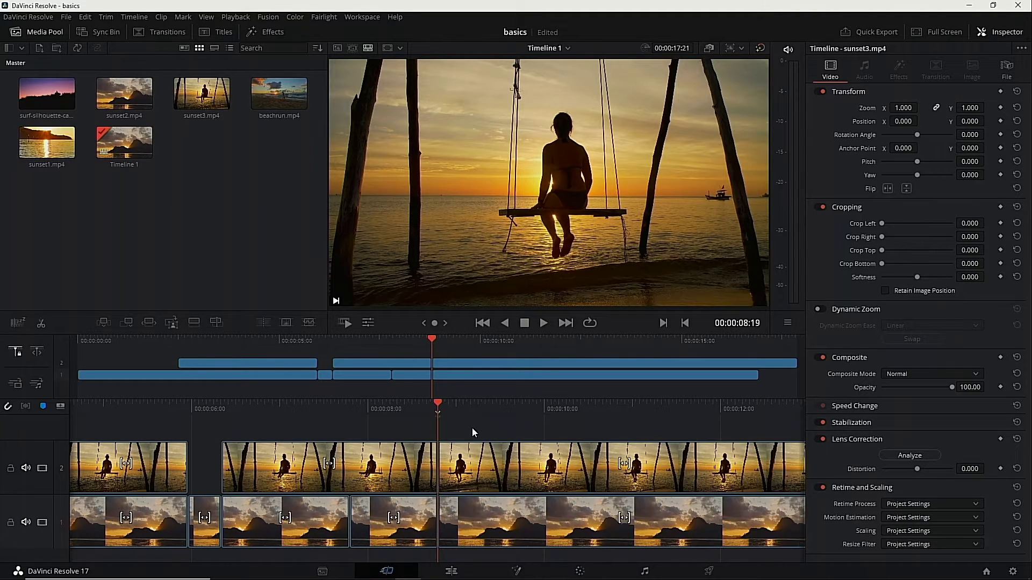
left_click_drag(438, 411, 484, 410)
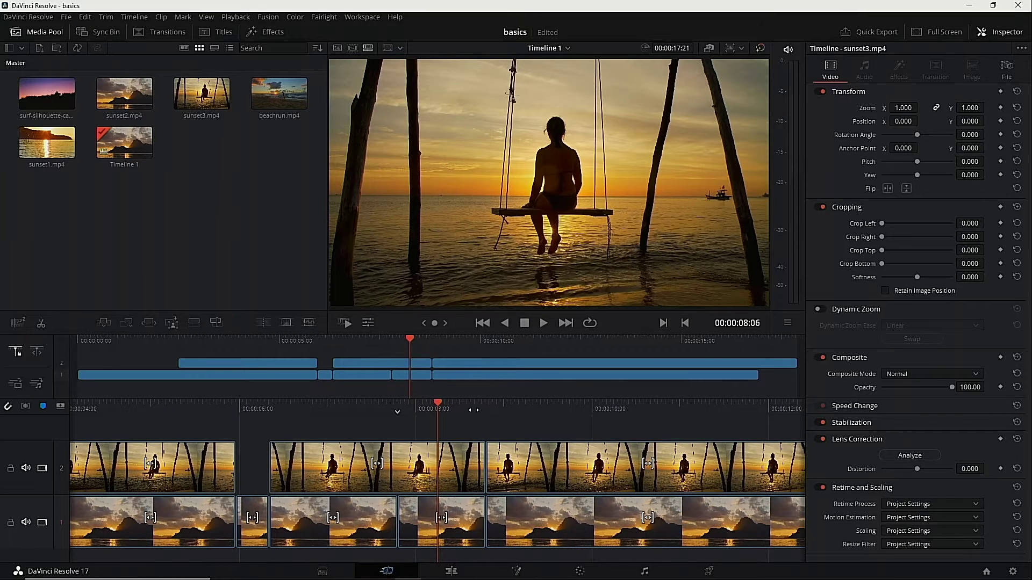
- Try ripple-deleting the segments between 00:00:08:06 and 00:00:08:19 on both video tracks and undo that deletion
left_click(447, 472)
left_click(467, 518, "ctrl")
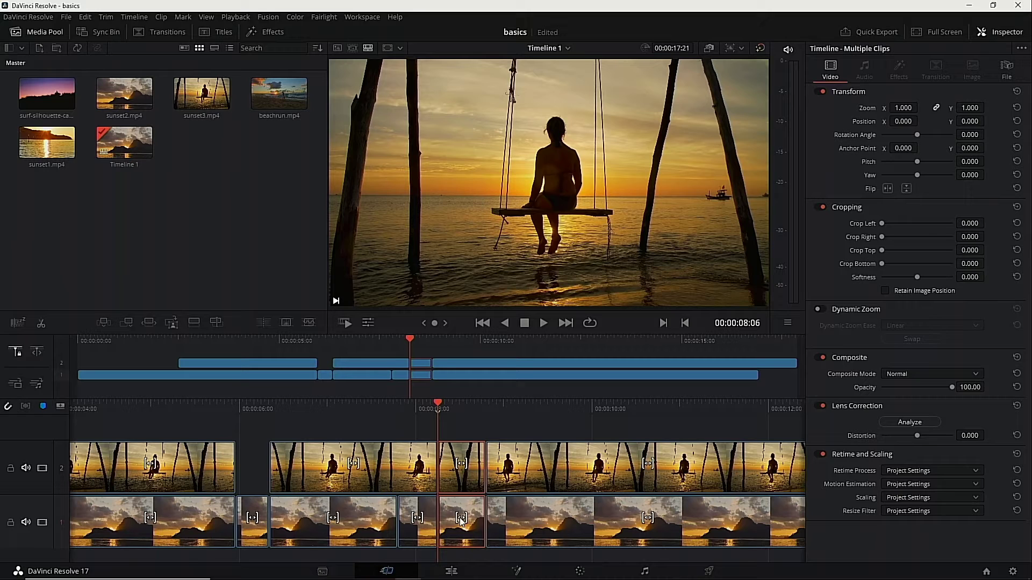
key("Delete")
key("ctrl+z")
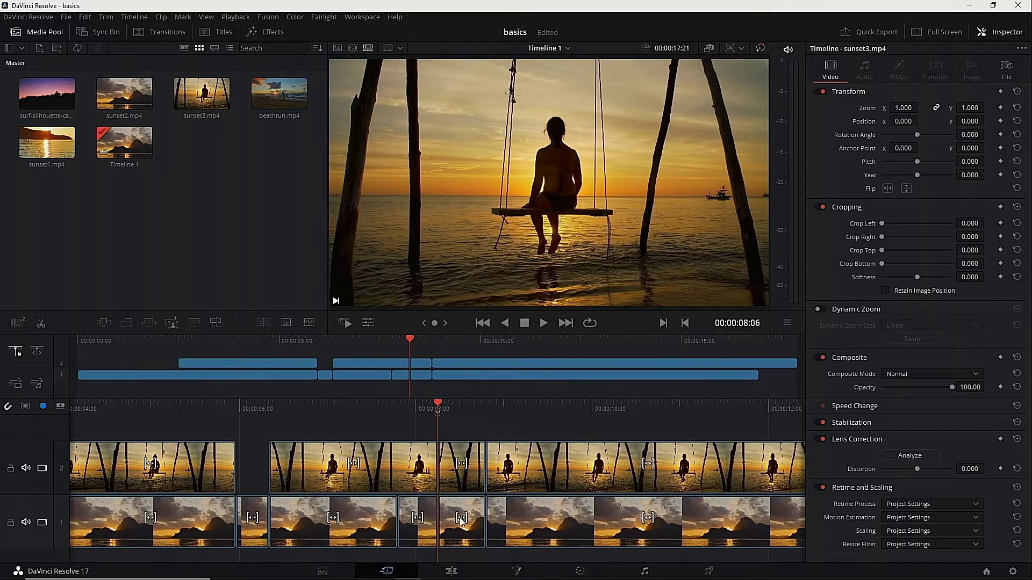
- Delete only the sunset3.mp4 segment between 00:00:08:06 and 00:00:08:19 on track 2, leaving a gap in its place
left_click(461, 522)
left_click(463, 487)
key("BackSpace")
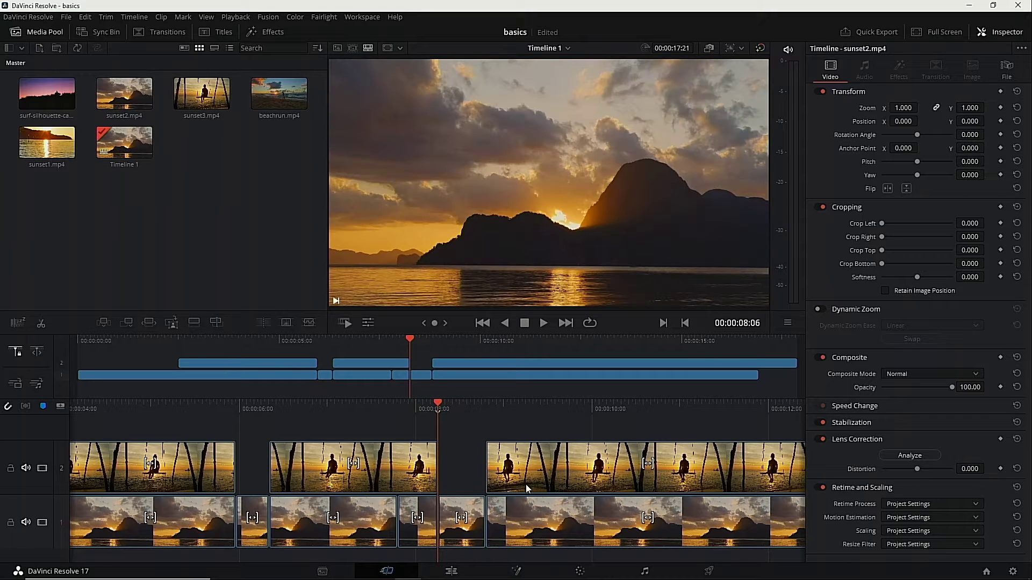
- Place the playhead at 00:00:08:05 and nudge the sunset3.mp4 clip between the two track 2 gaps six frames later, frame by frame
key("Left")
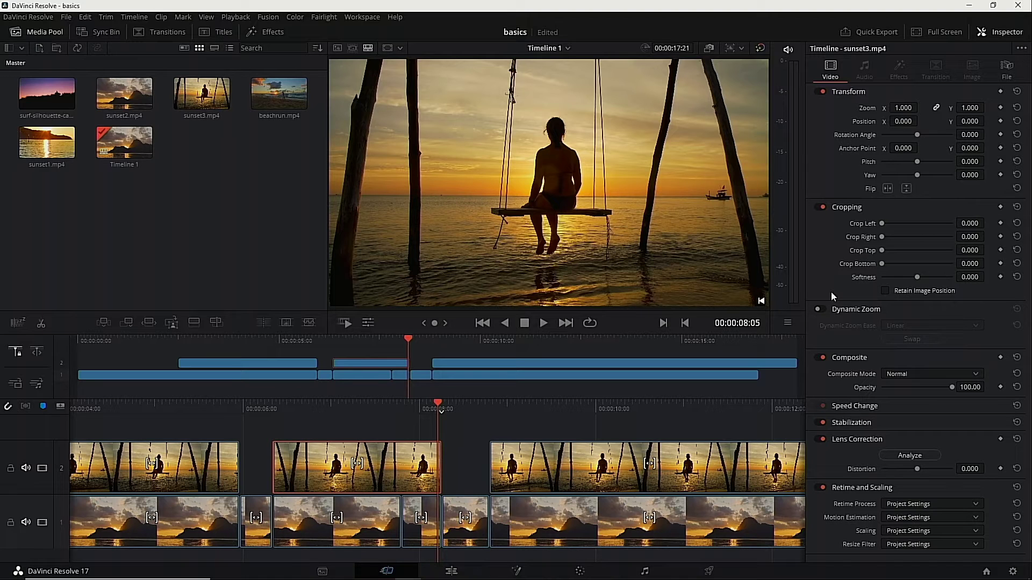
key("period")
key("period")
key("period")
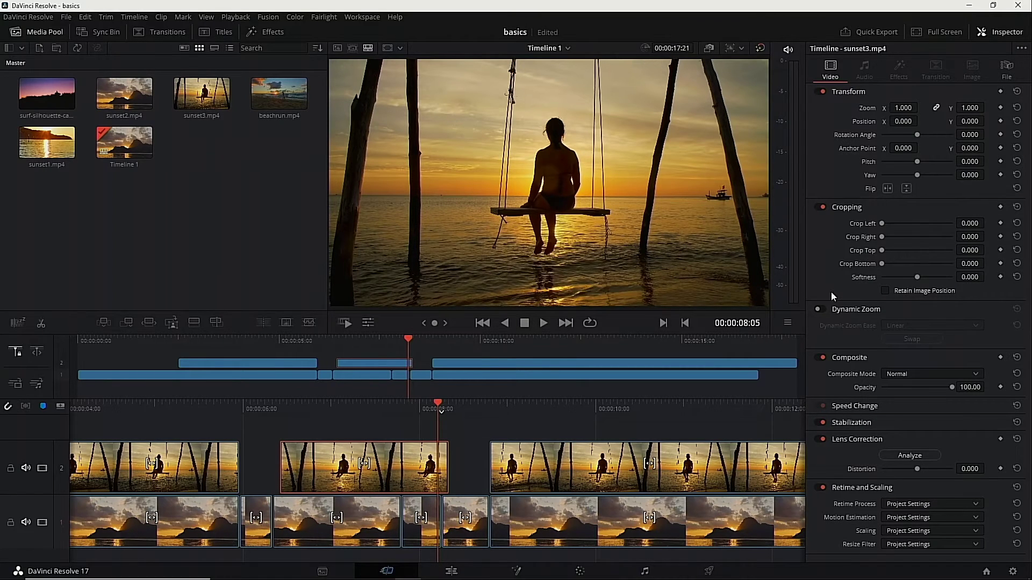
key("period")
key("period")
key("period")
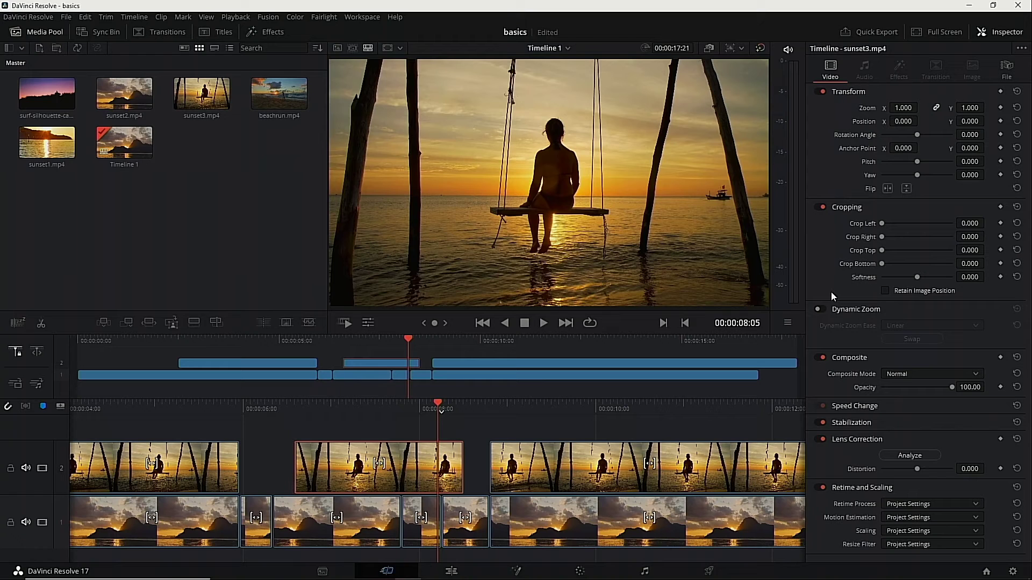
- Nudge the selected middle sunset3.mp4 clip on track 2 five frames earlier, one frame at a time
key("comma")
key("comma")
key("comma")
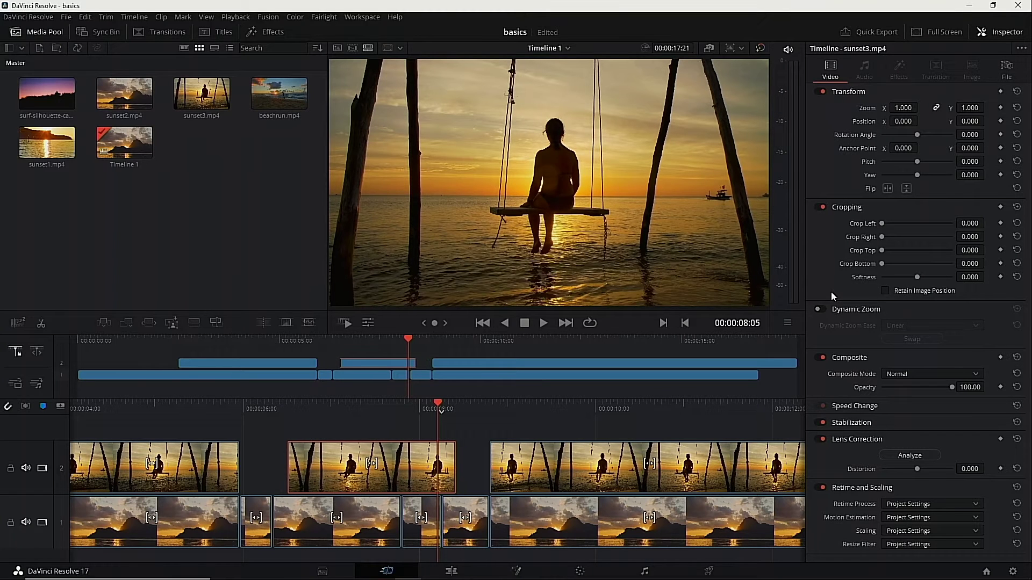
key("comma")
key("comma")
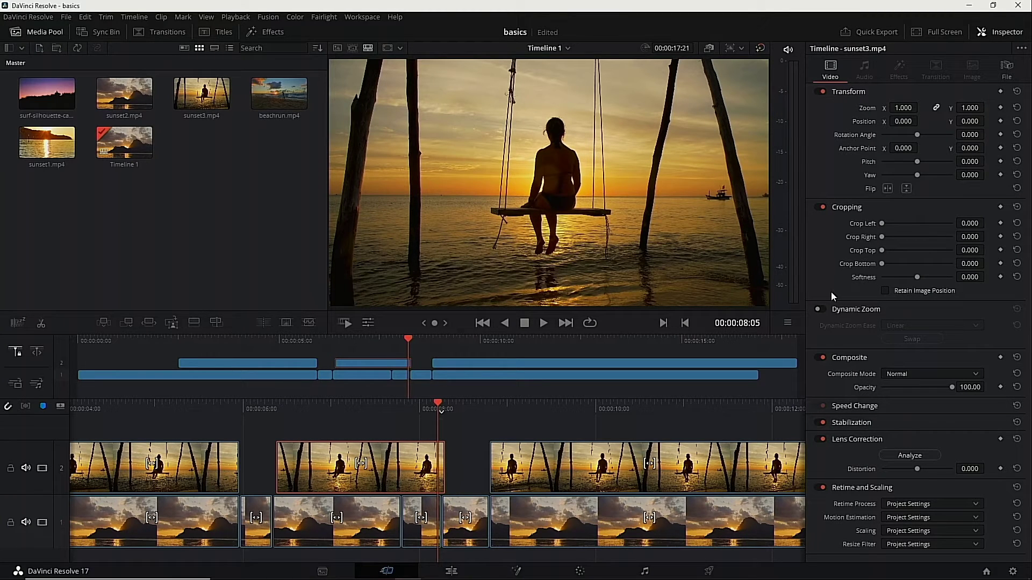
- Shift the selected middle sunset3.mp4 clip in five-frame jumps, two jumps later and three jumps earlier
key("shift+period")
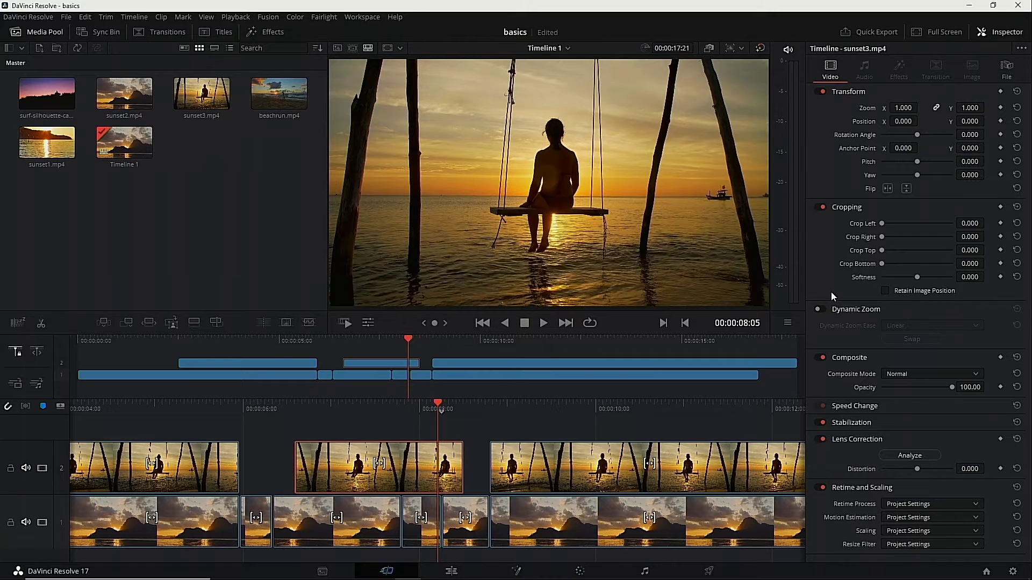
key("shift+period")
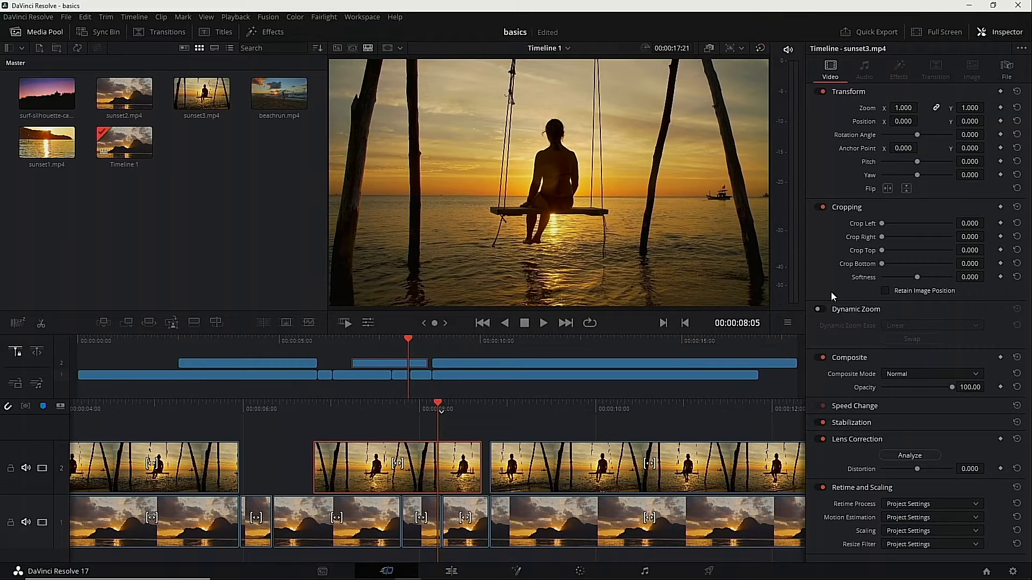
key("shift+comma")
key("shift+comma")
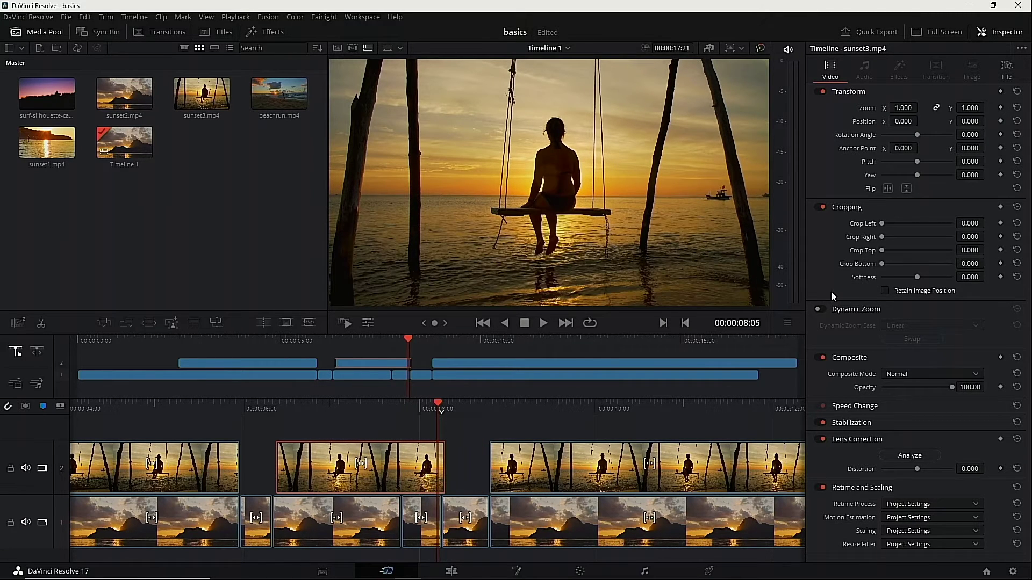
key("shift+comma")
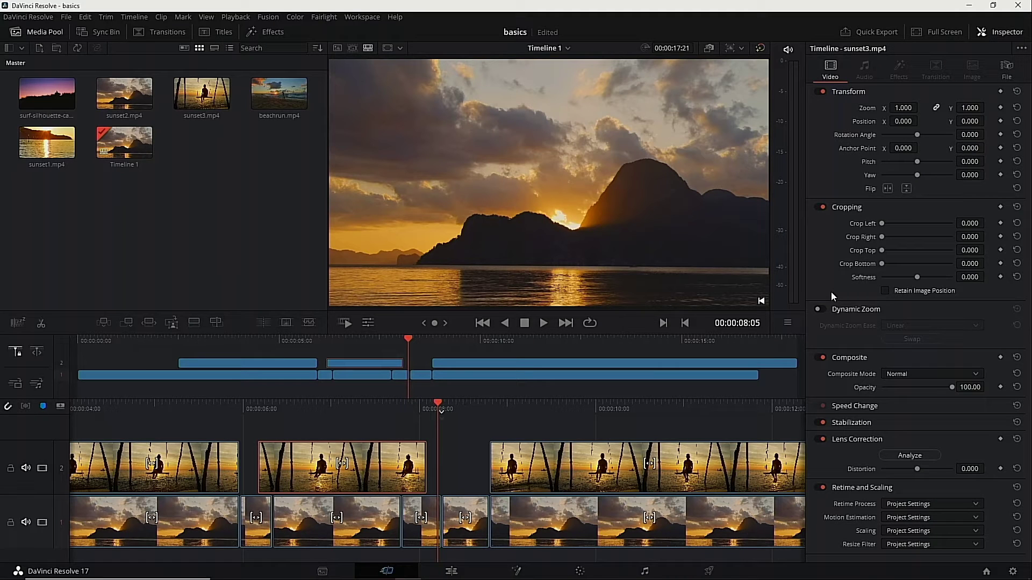
- Nudge the selected sunset3.mp4 clip three single frames later, up to the playhead at 00:00:08:05
key("period")
key("period")
key("period")
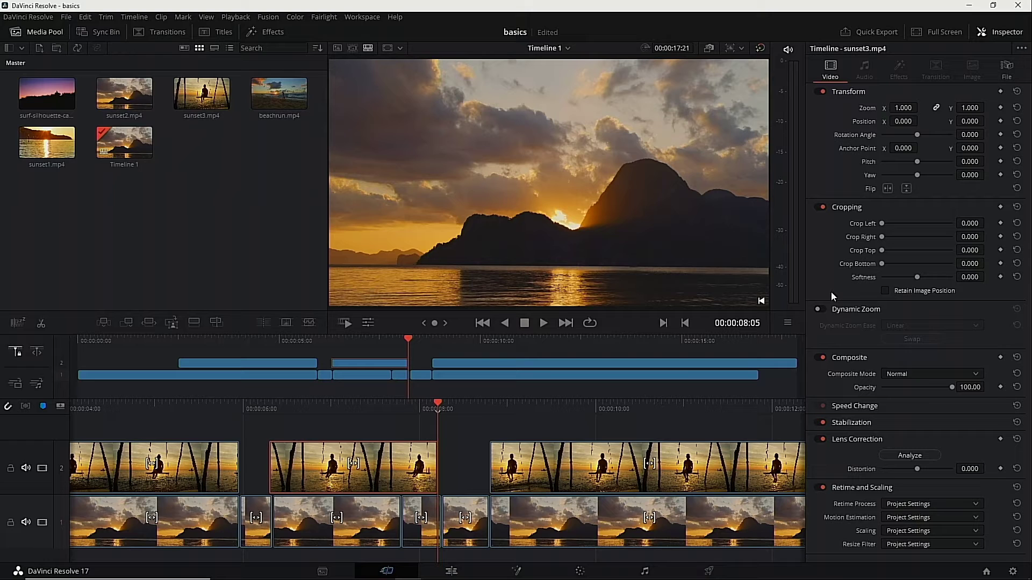
- Jump the playhead from edit to edit back to the timeline start, and forward to the edit at 00:00:05:23
key("Up")
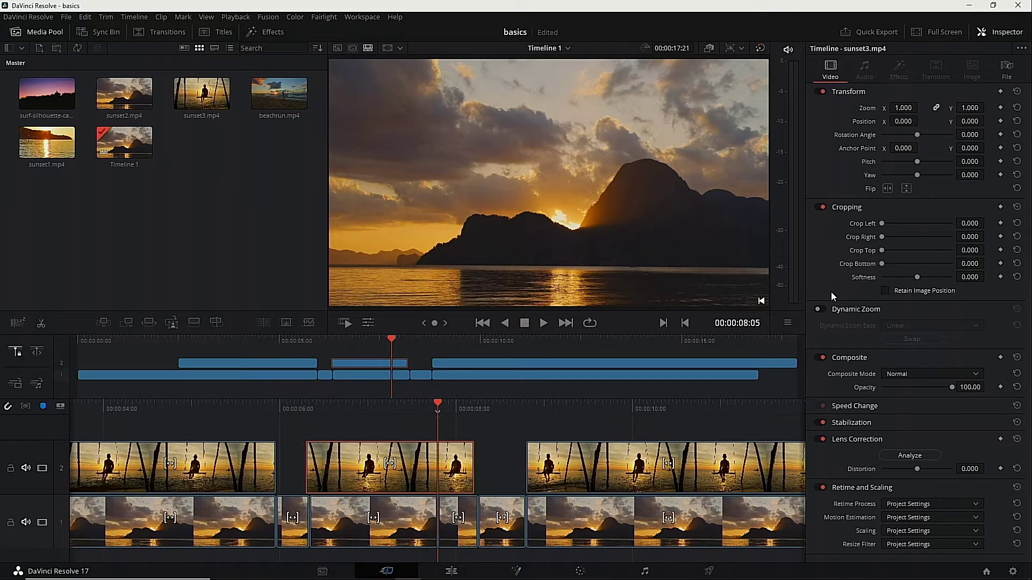
key("Up")
key("Up")
key("Up")
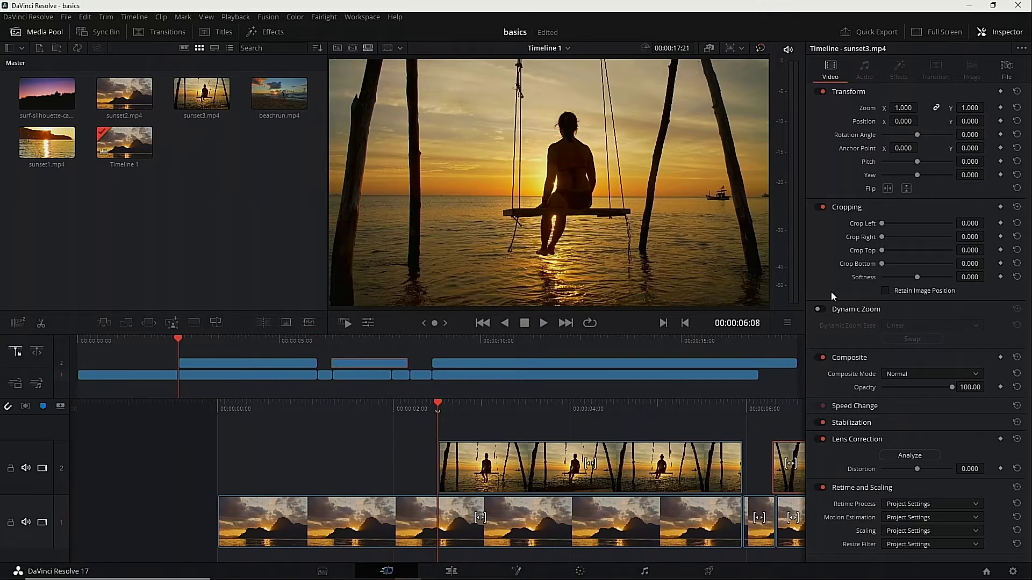
key("Up")
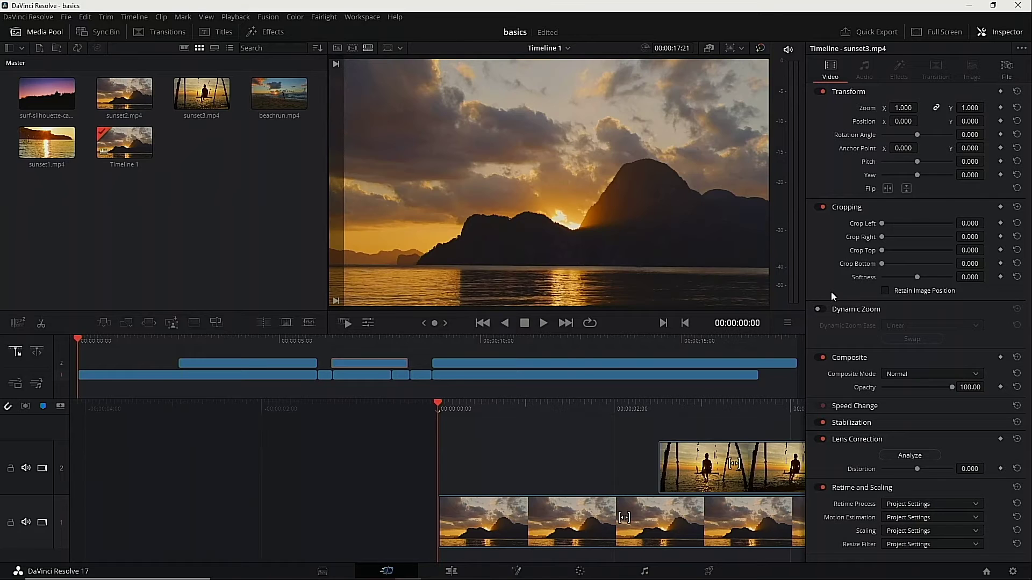
key("Down")
key("Down")
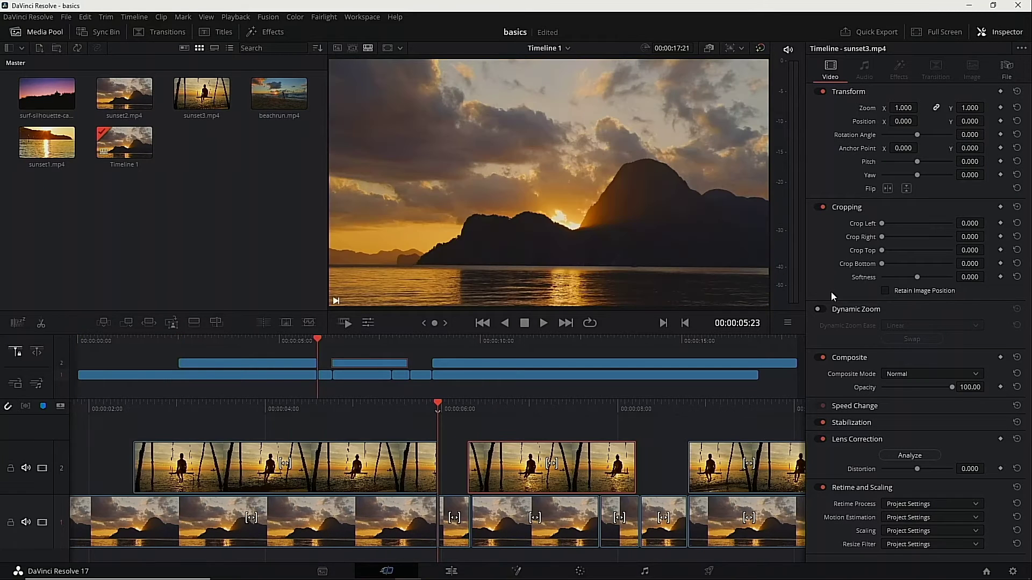
key("space")
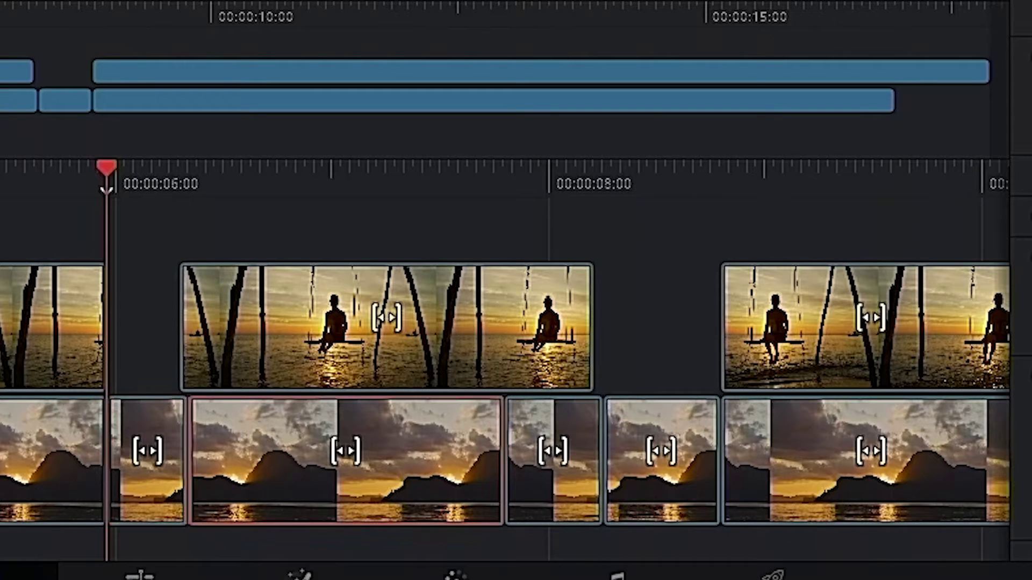
- Step the clip selection back and forth through the track 1 clips, ending on the first sunset2.mp4 clip
left_click(553, 484)
left_click(51, 457)
key("Down")
key("Down")
key("Down")
key("Down")
key("Up")
key("Up")
key("Up")
key("Up")
key("Down")
key("Down")
key("Down")
key("Up")
key("Up")
key("Up")
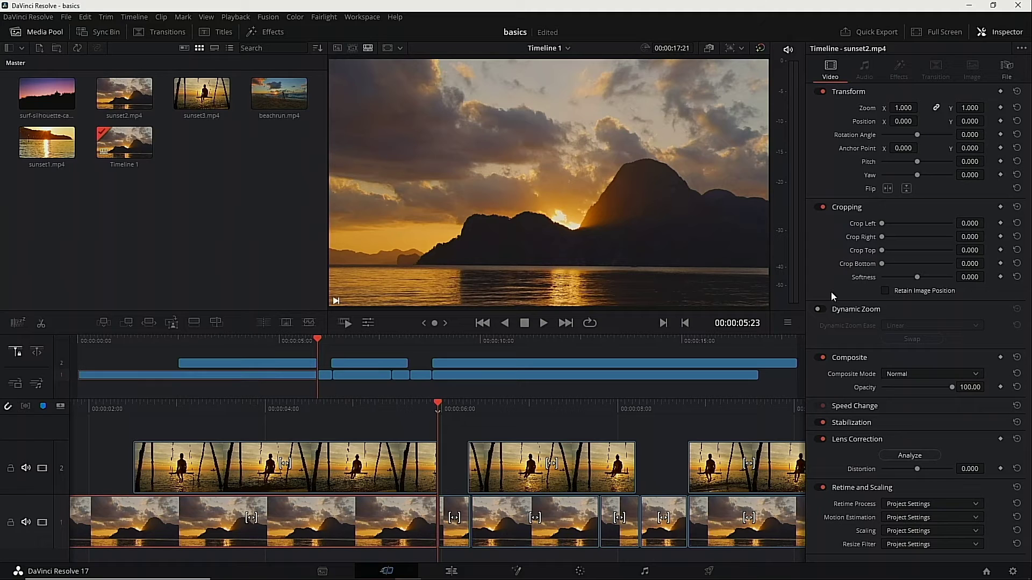
- Move the clip selection three clips later, to the fourth sunset2.mp4 clip on track 1
key("Down")
key("Down")
key("Down")
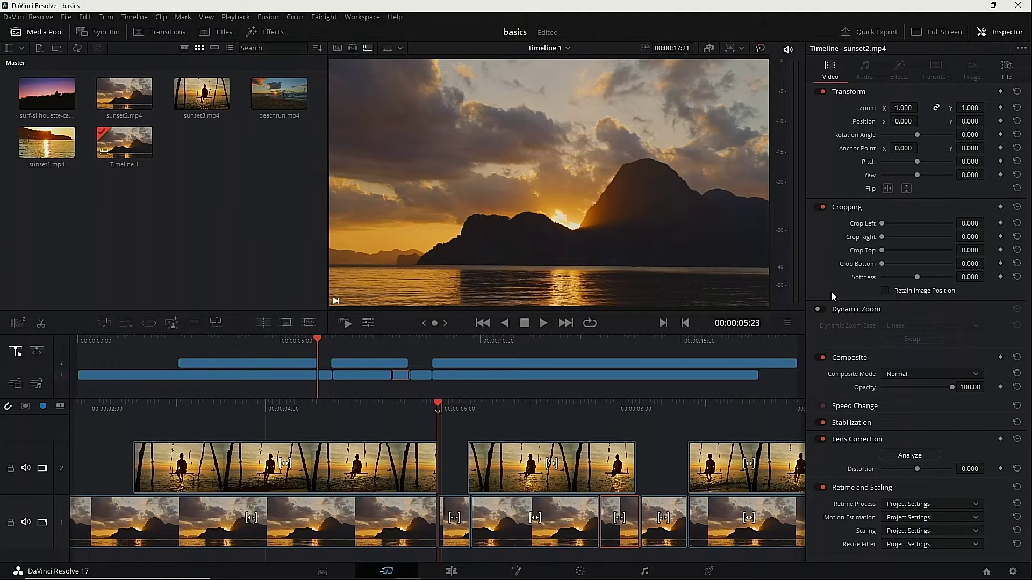
- Step the playhead frame by frame back to 00:00:05:19, and forward to 00:00:06:03
key("Left")
key("Left")
key("Left")
key("Left")
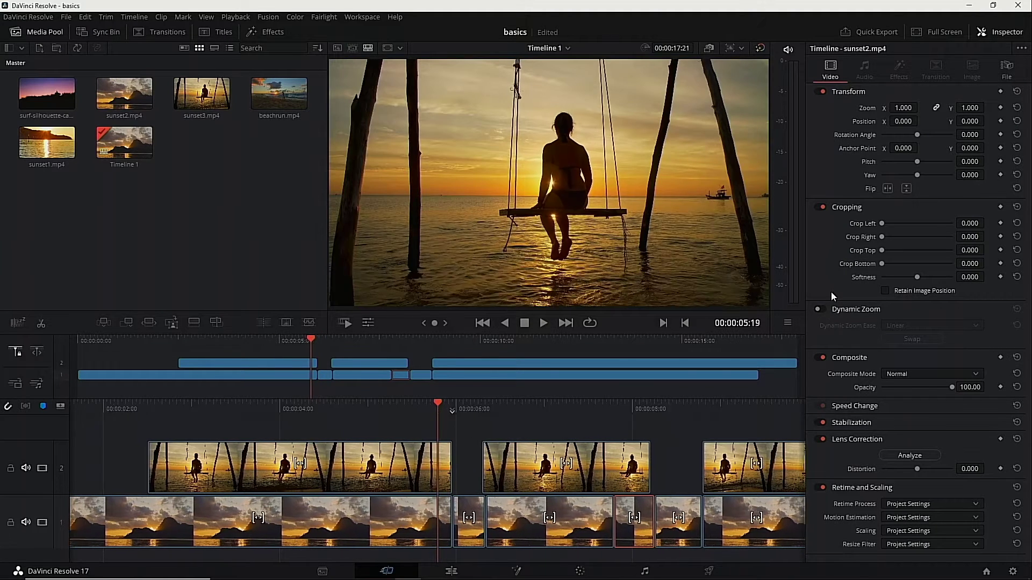
key("Right")
key("Right")
key("Right")
key("Right")
key("Right")
key("Right")
key("Right")
key("Right")
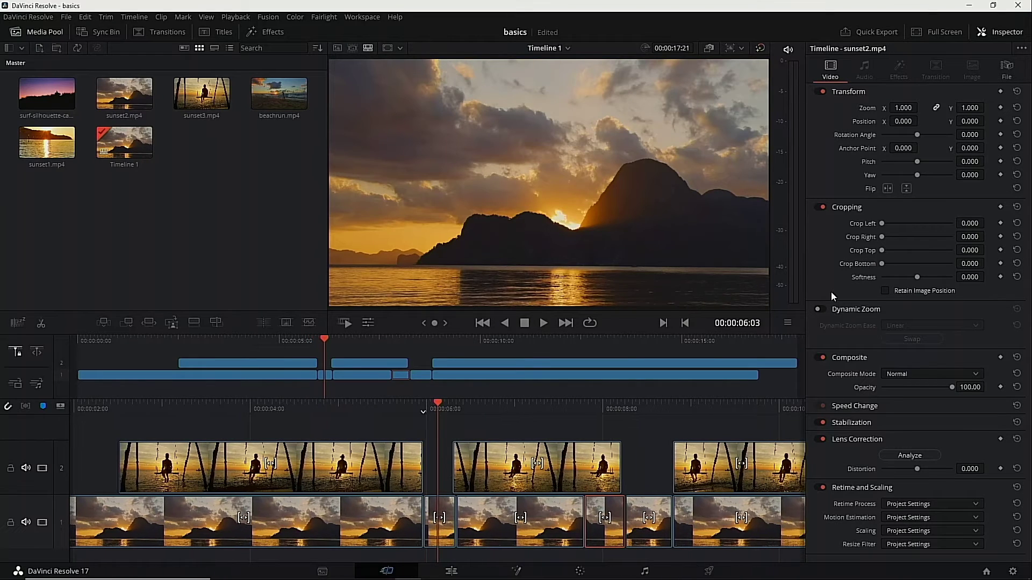
- Step the playhead six single frames back to 00:00:05:21
key("Left")
key("Left")
key("Left")
key("Left")
key("Left")
key("Left")
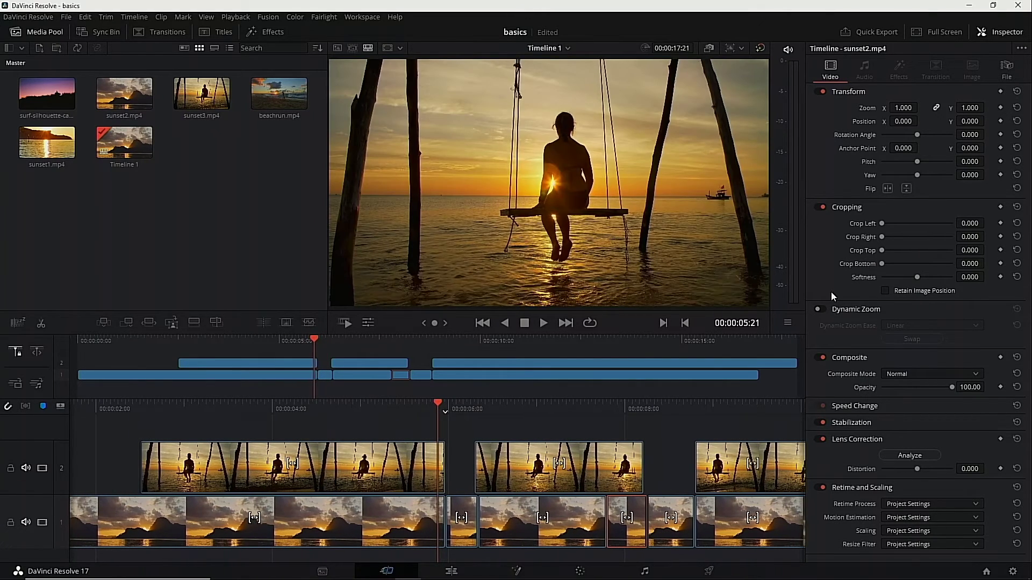
- Step the playhead four frames forward, and play the timeline forward and in reverse
key("Right")
key("Right")
key("Right")
key("Right")
key("space")
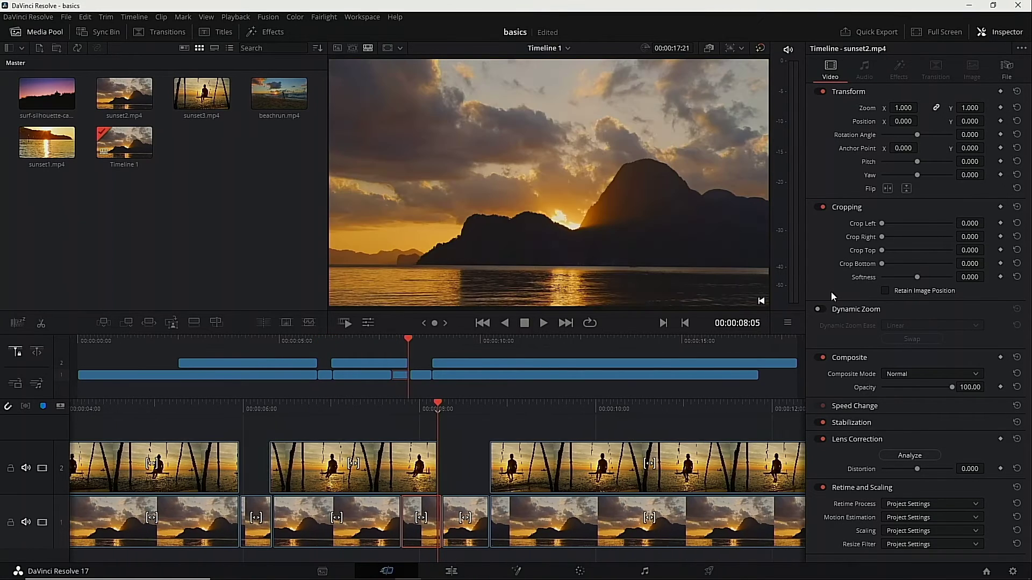
key("j")
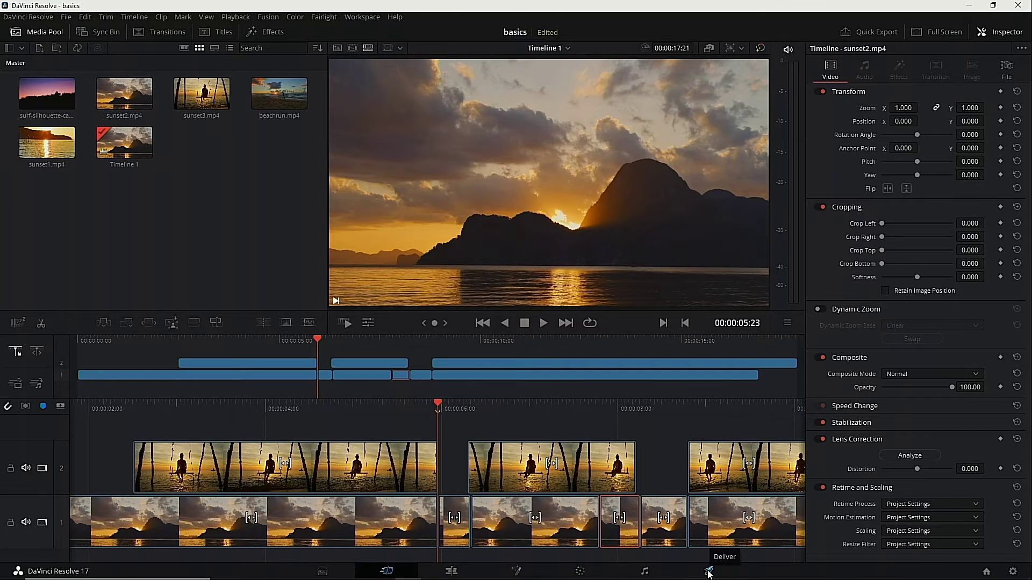
- Open the Deliver page and shorten the render range so that it ends at 00:00:08:01
left_click(708, 573)
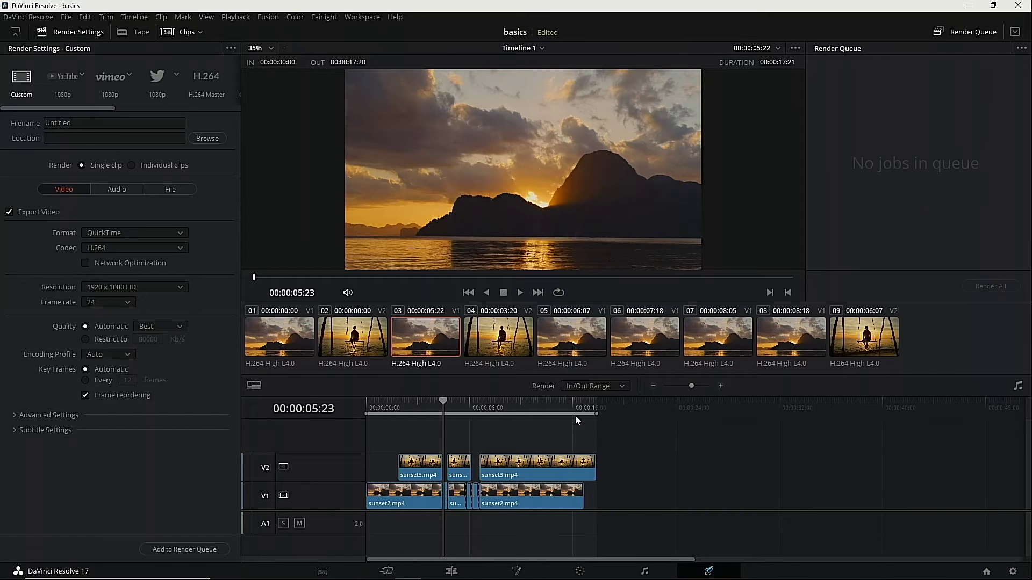
left_click_drag(595, 414, 470, 425)
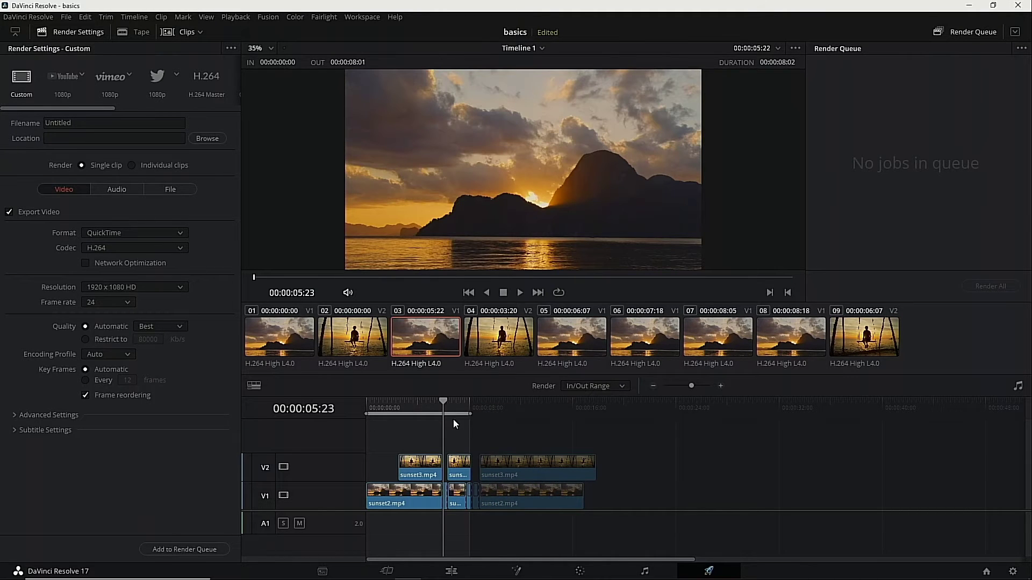
- Name the render file island and set its output location to D:\dev\video-editing
left_click(70, 123)
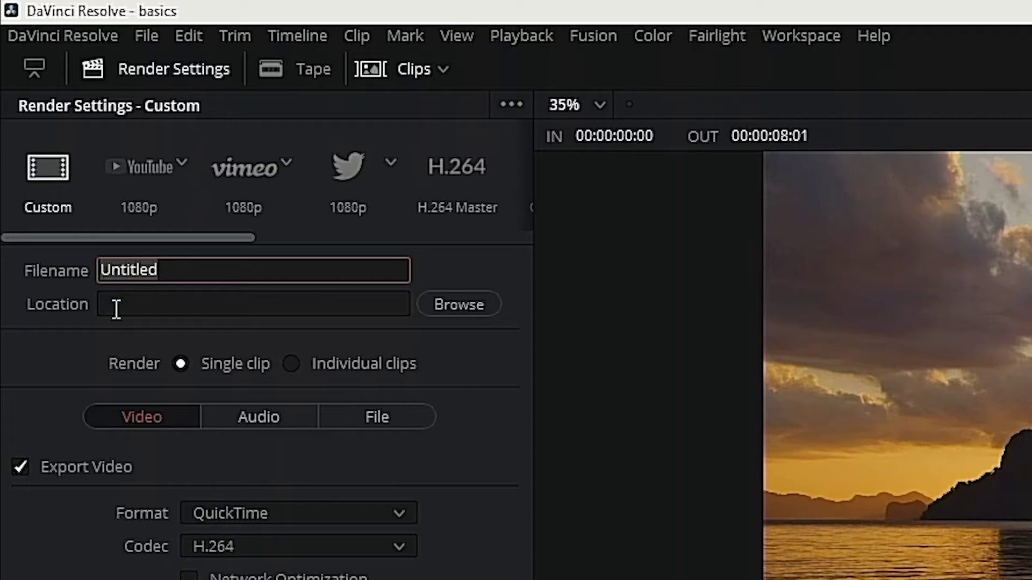
type("island")
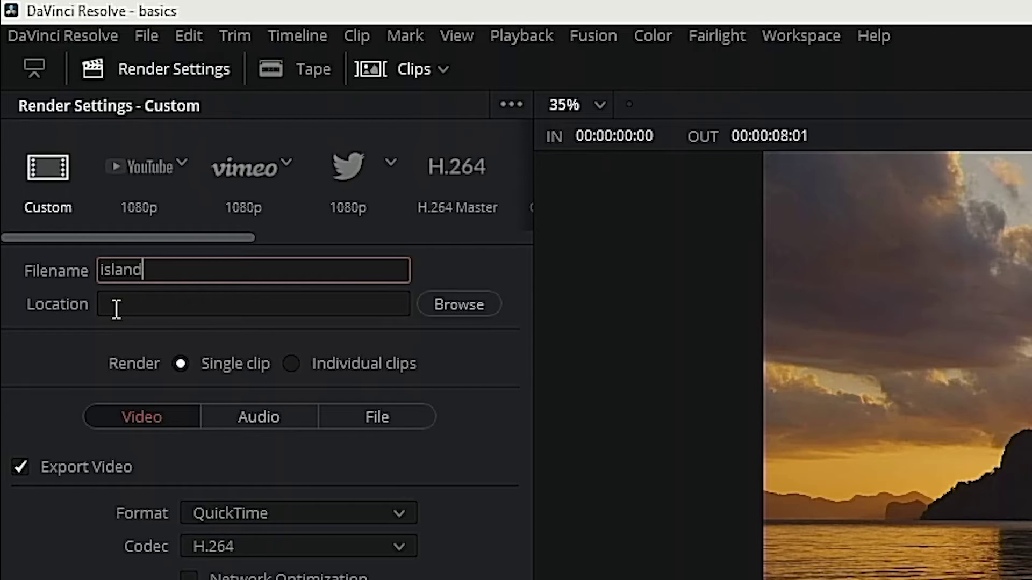
left_click(479, 385)
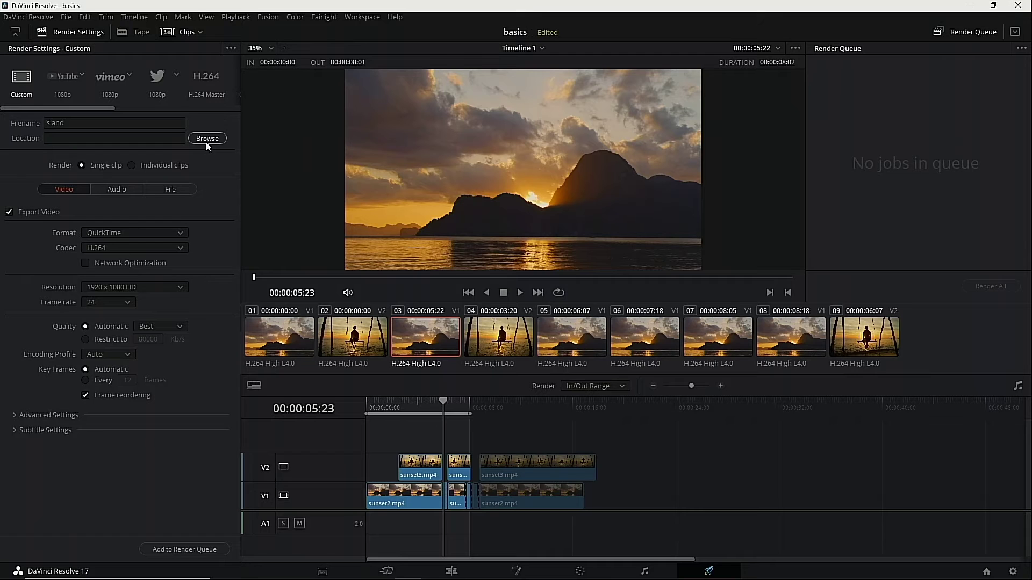
left_click(207, 138)
left_click(332, 317)
- Set the export format to MP4 and the frame rate to 30 (3:2)
left_click(182, 232)
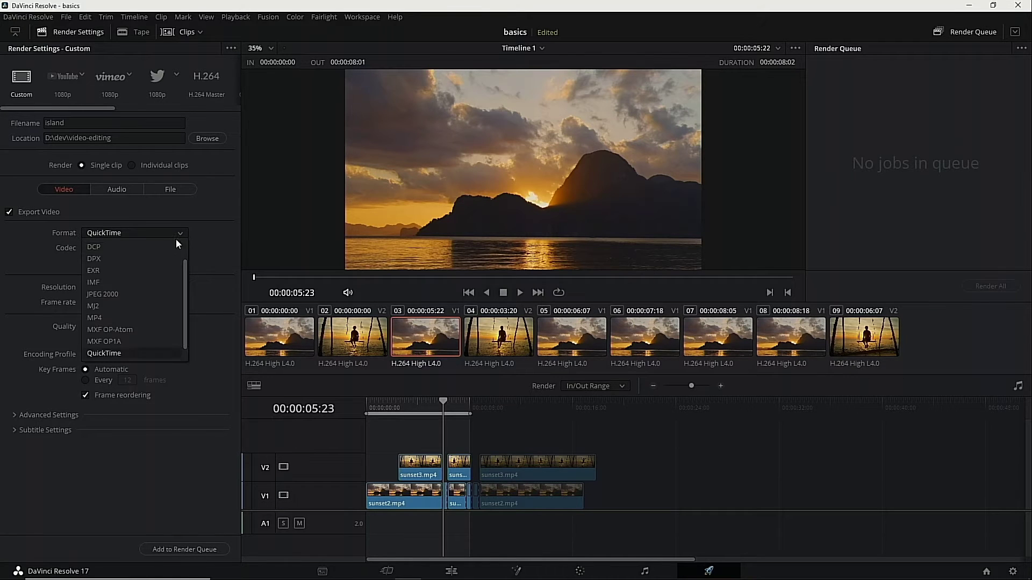
left_click(126, 317)
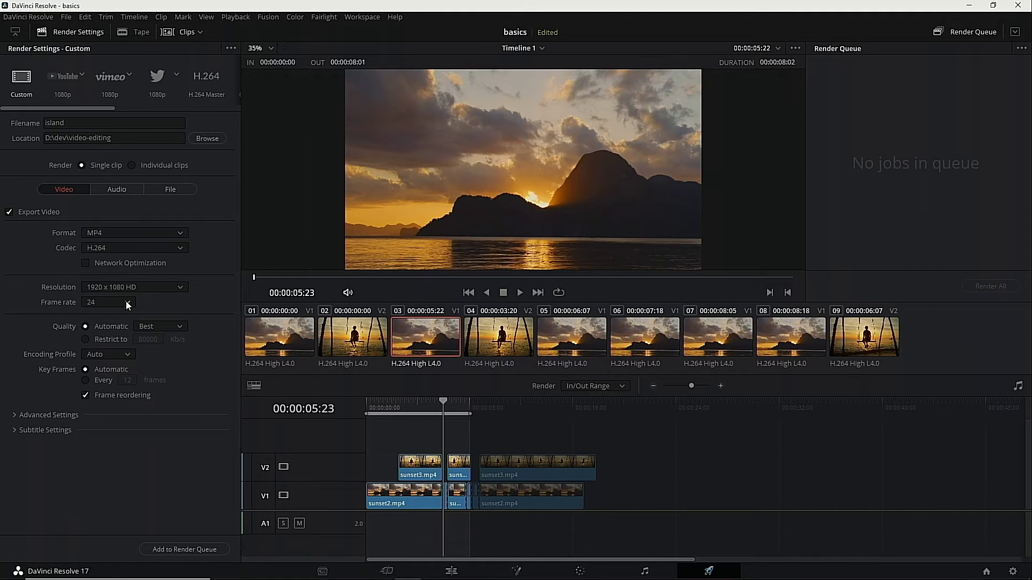
left_click(124, 302)
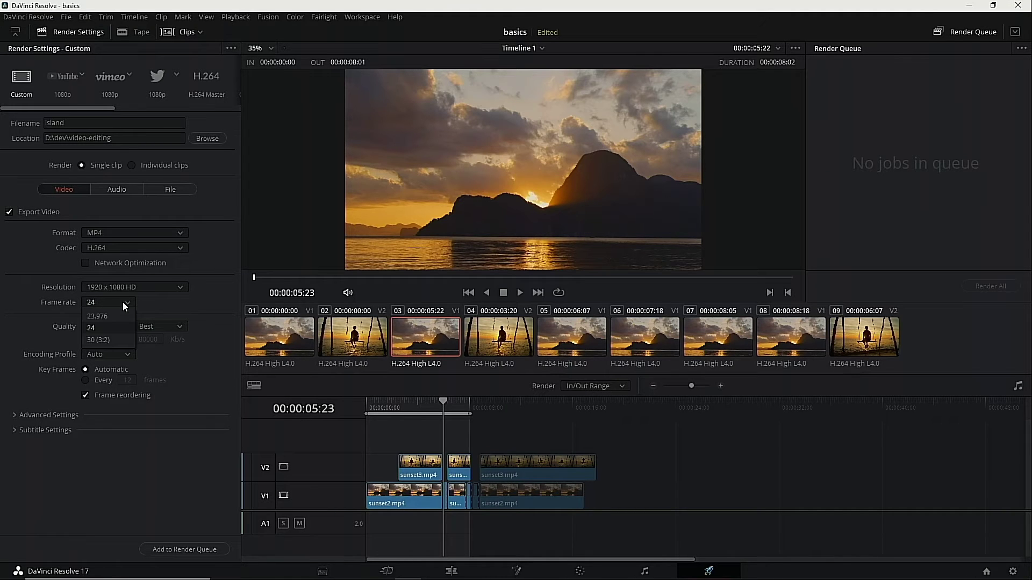
left_click(107, 340)
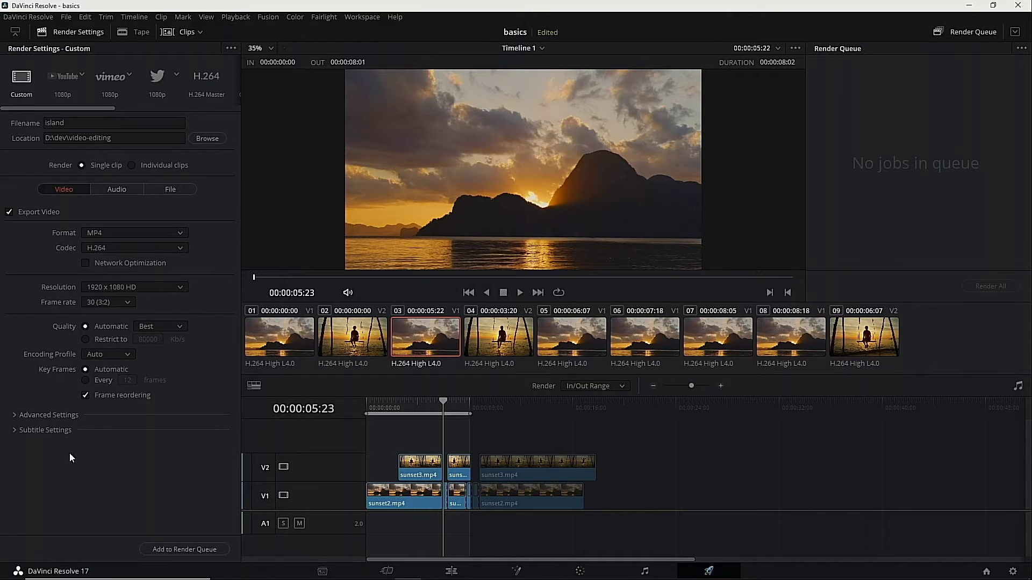
- Add the export job to the render queue and render all queued jobs
left_click(184, 549)
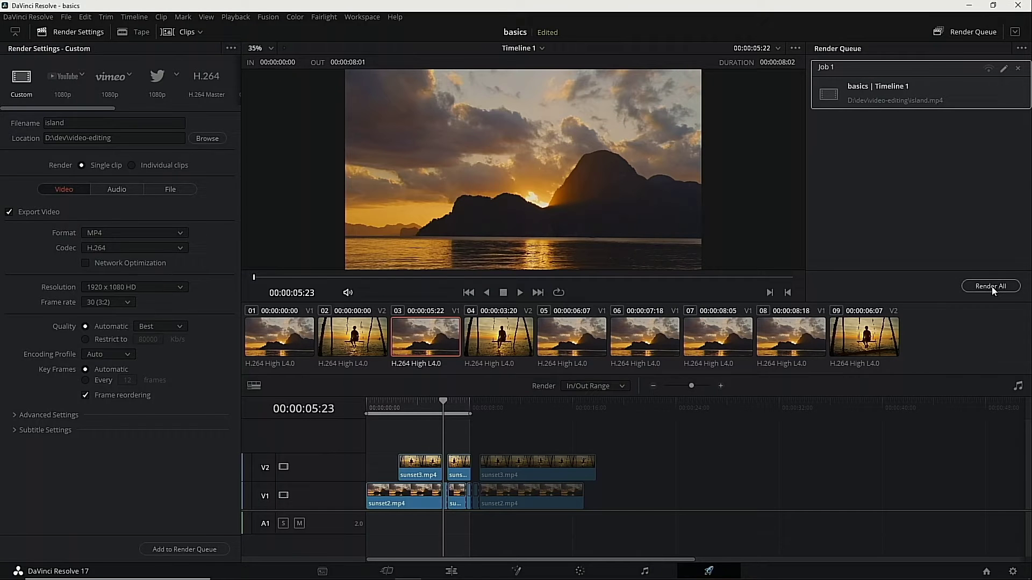
left_click(991, 286)
- Switch to File Explorer, play island.mp4 from the video-editing folder, and close the player
mouse_move(365, 569)
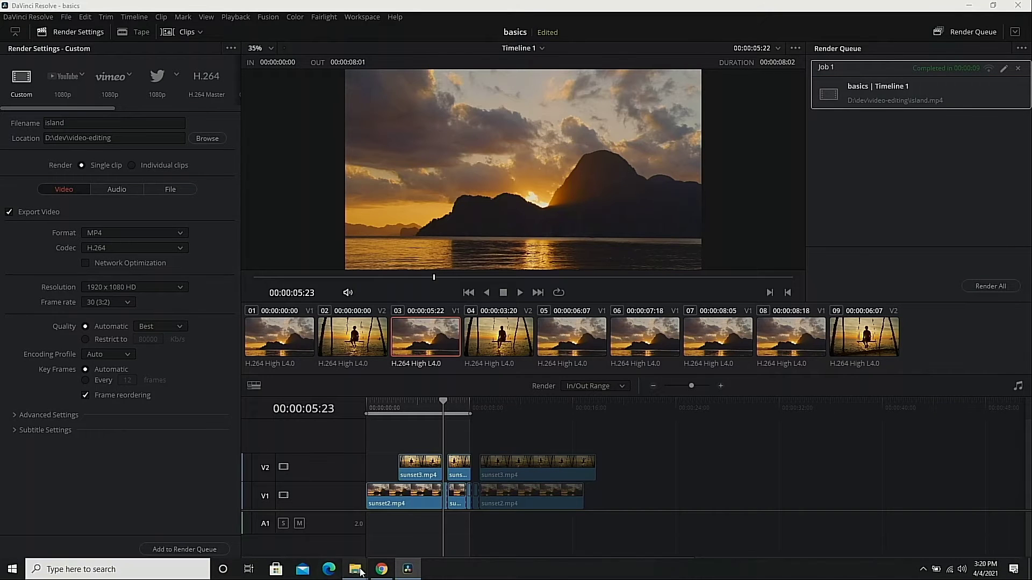
left_click(337, 524)
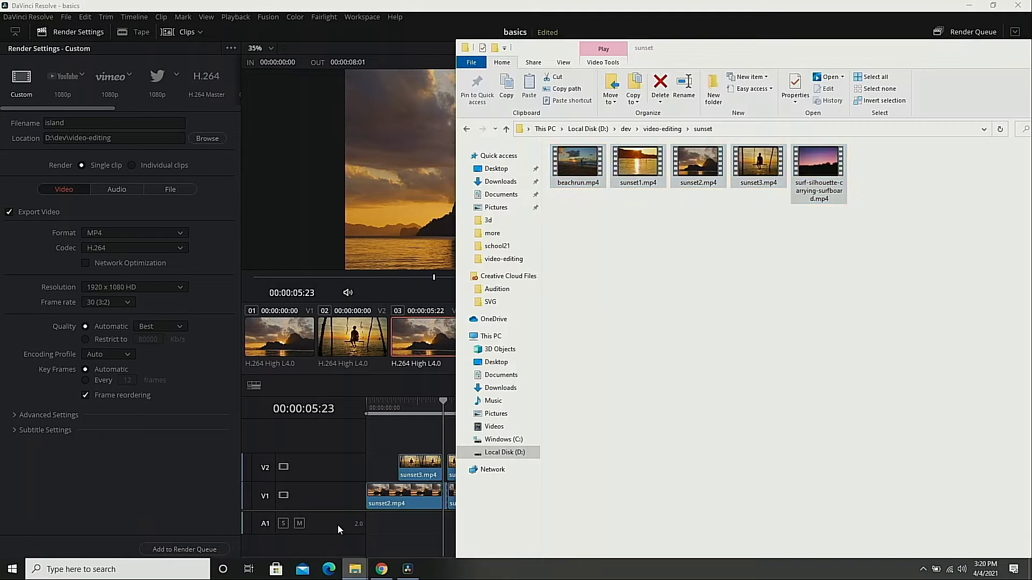
left_click(666, 130)
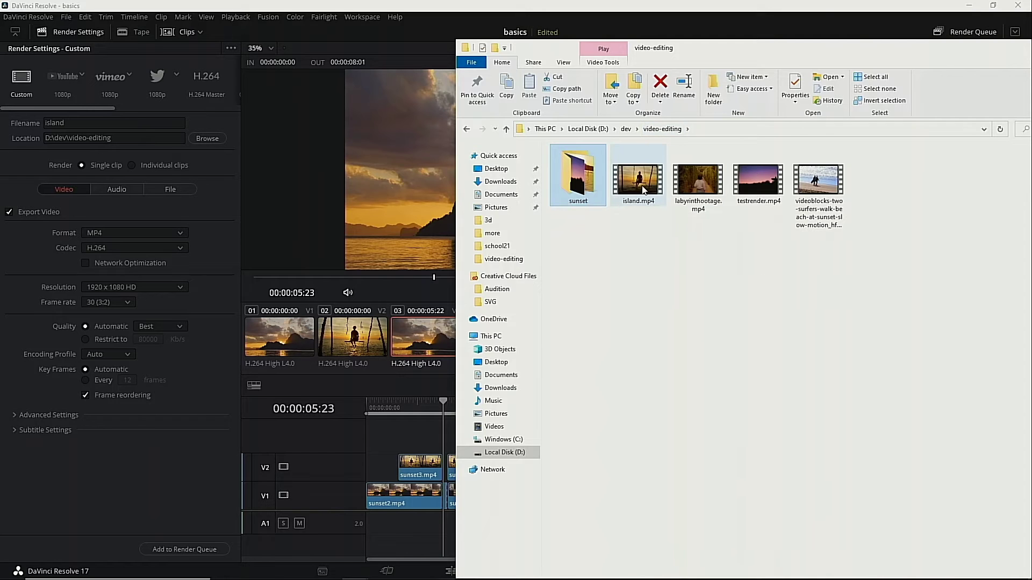
double_click(639, 182)
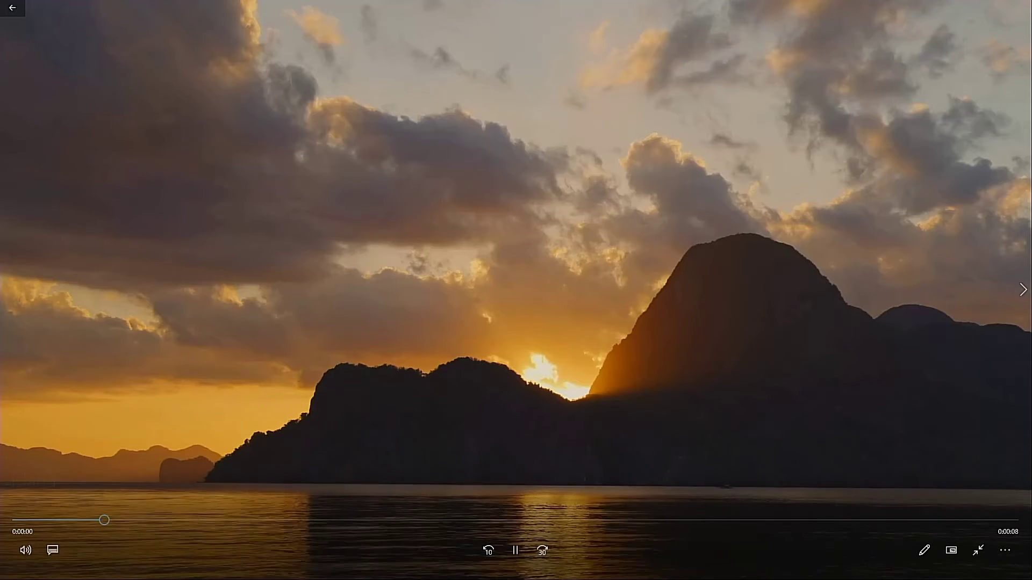
key("Escape")
key("alt+F4")
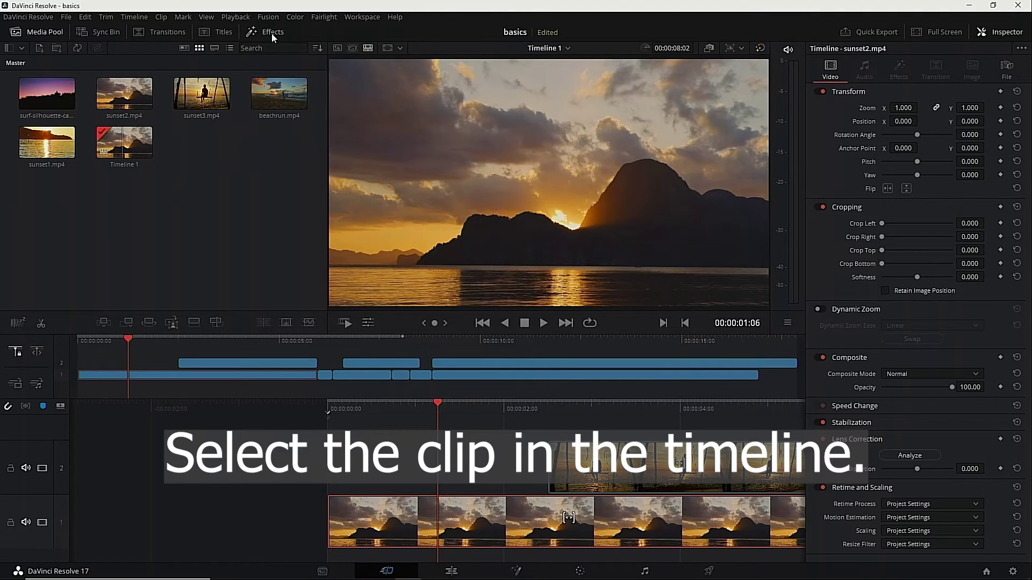
- Search the effects for "camera" and apply Camera Shake to the first sunset2.mp4 clip on track 1
left_click(272, 33)
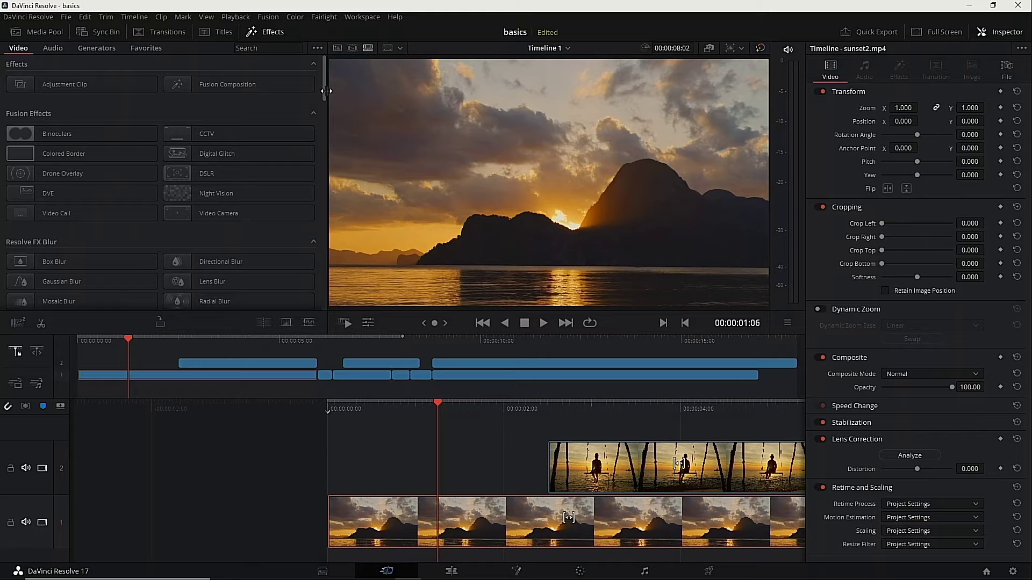
left_click_drag(324, 86, 337, 54)
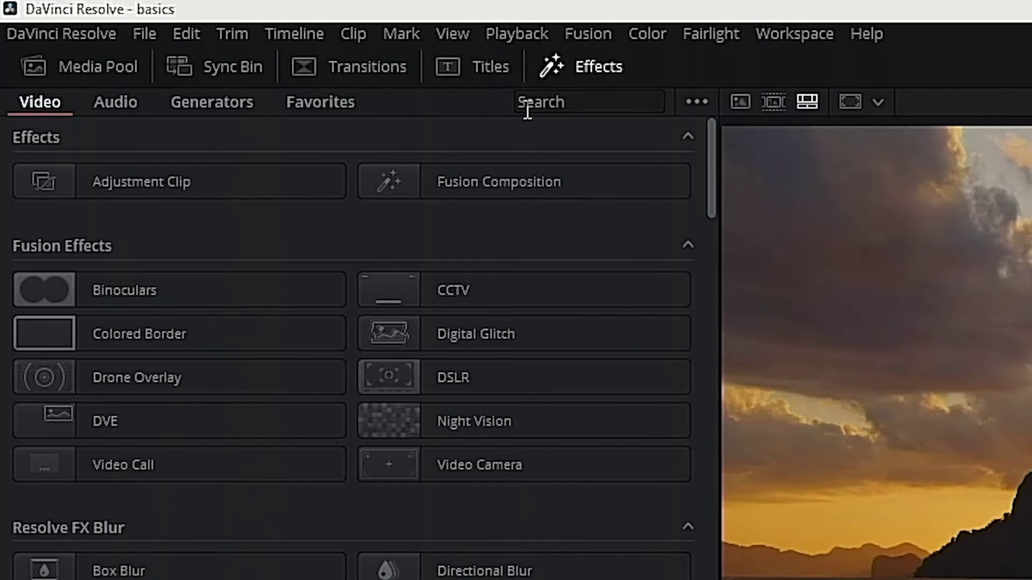
left_click(514, 103)
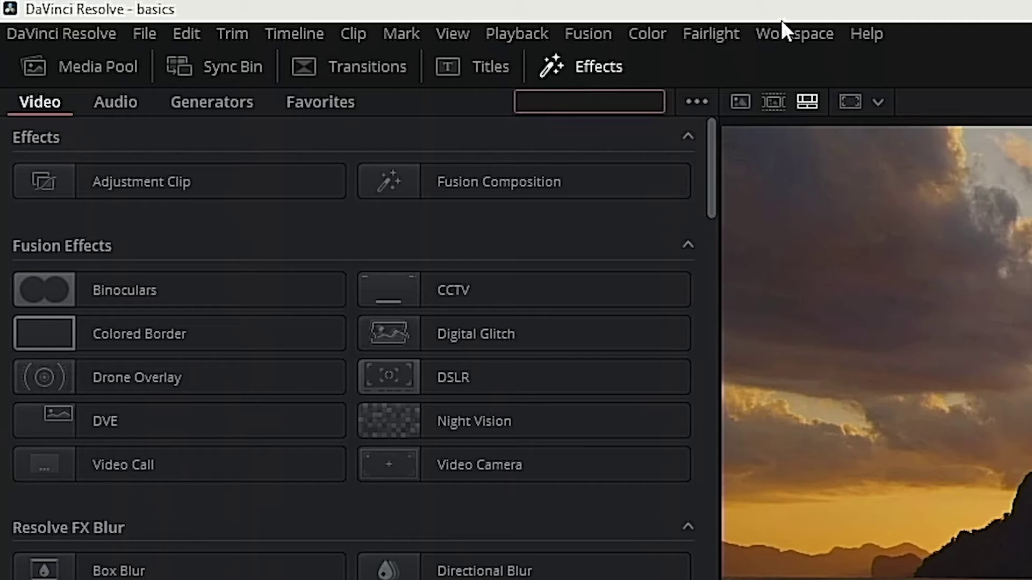
type("camera")
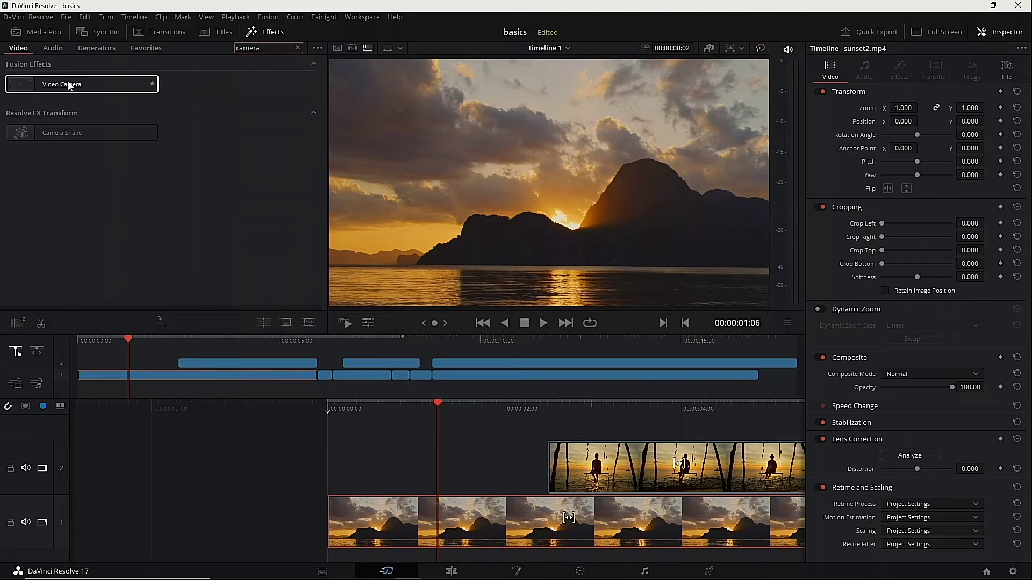
left_click_drag(67, 133, 357, 511)
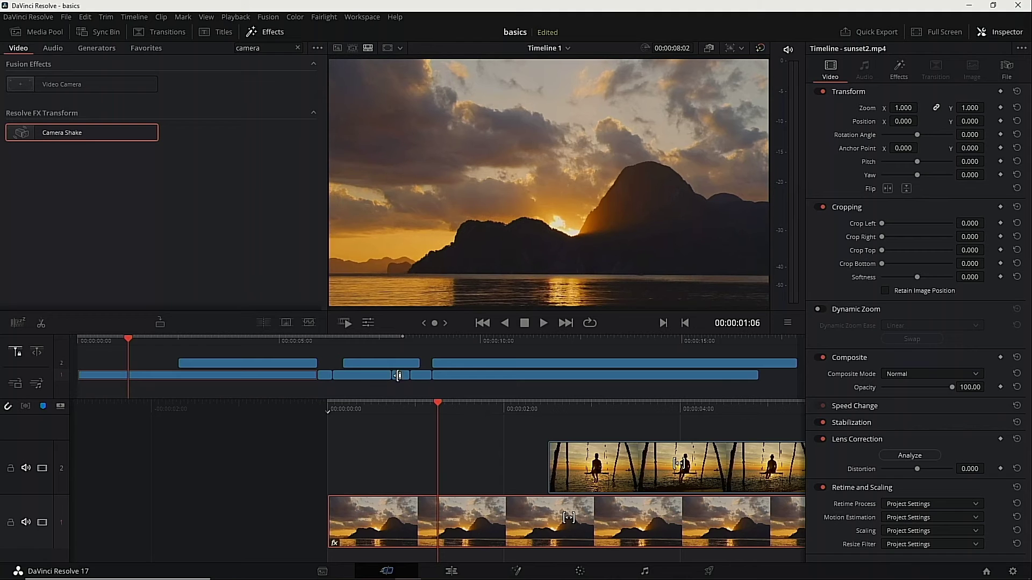
- Play the timeline from its start to preview the shake, and show the Camera Shake effect's settings for the clip
key("Home")
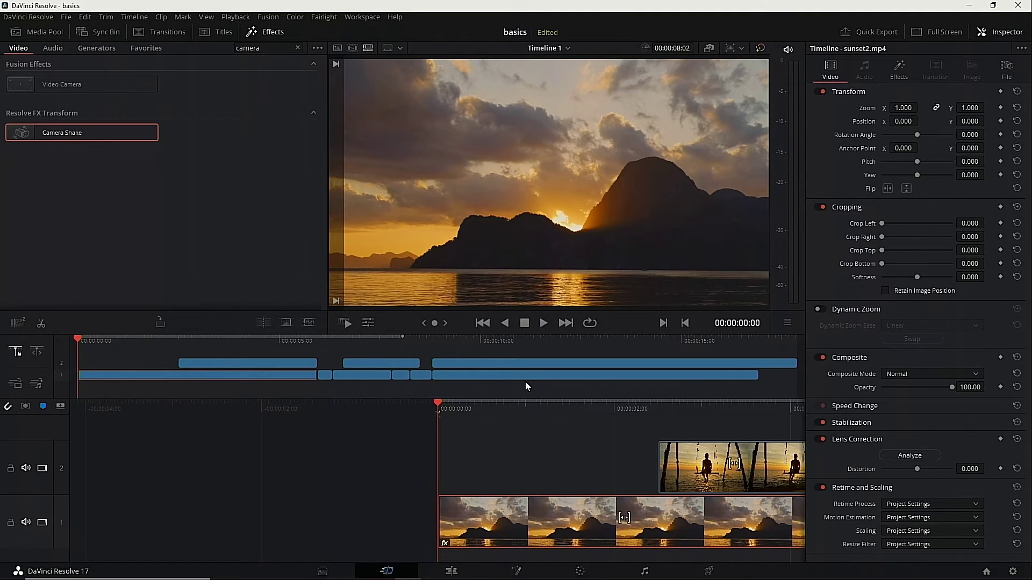
key("space")
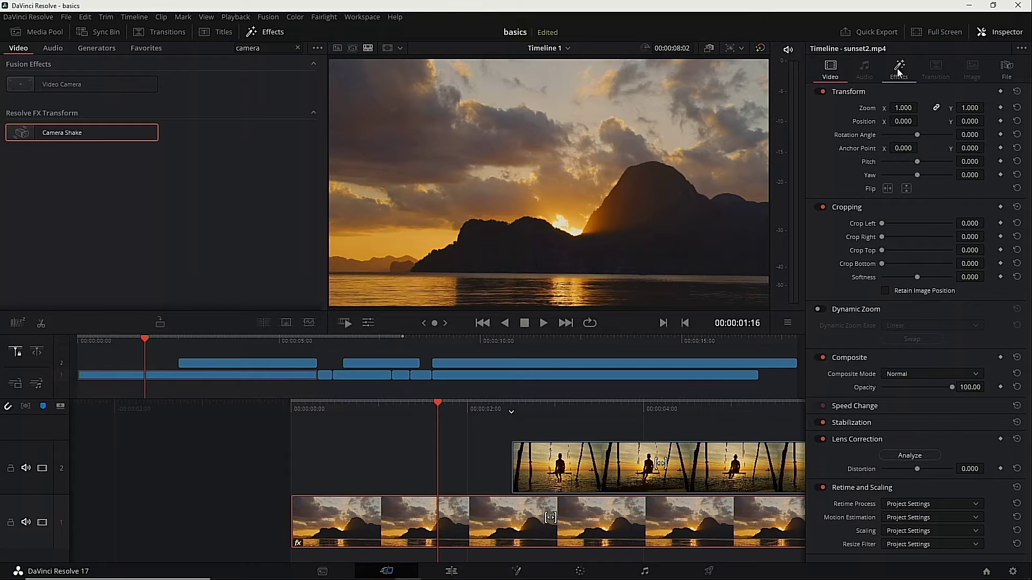
left_click(653, 200)
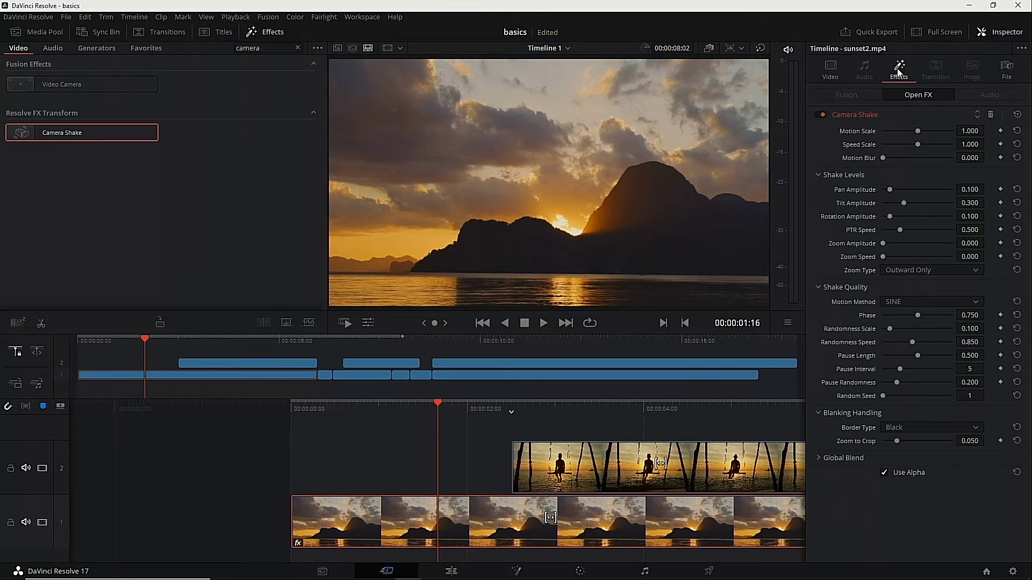
- Compare playback of the first sunset2.mp4 clip from the timeline's start with Camera Shake disabled and with it enabled again
left_click(819, 114)
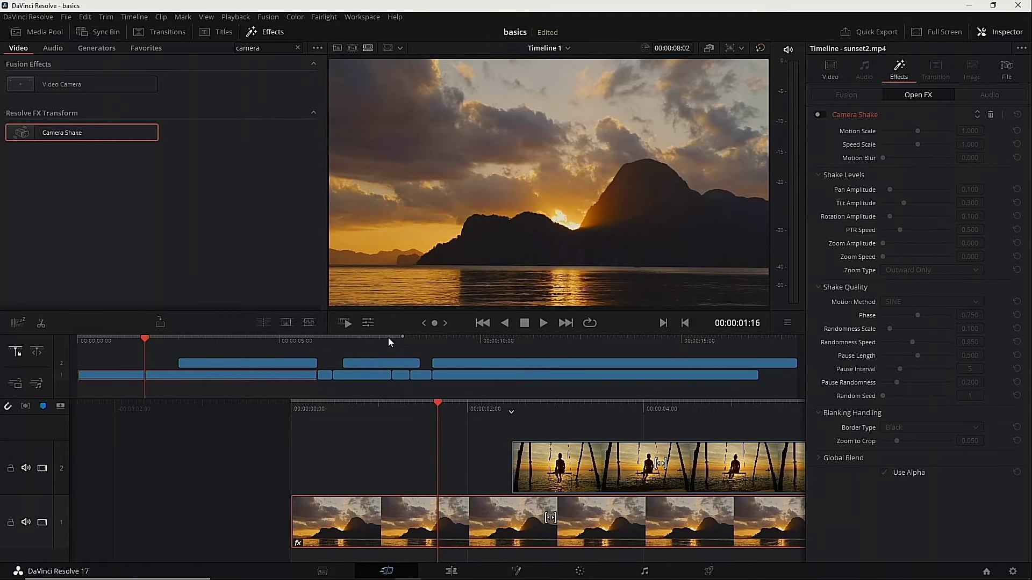
left_click_drag(440, 402, 674, 421)
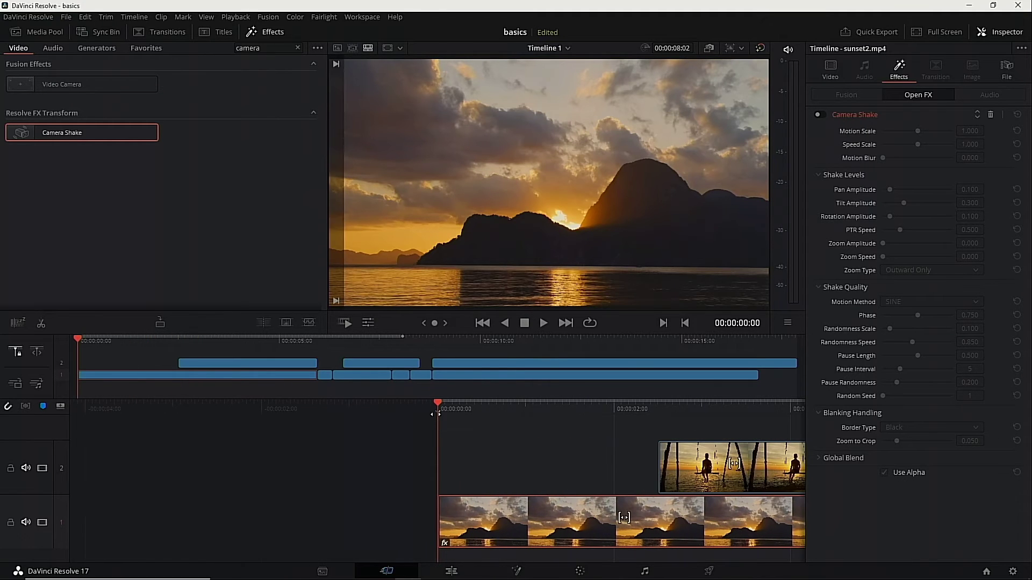
key("space")
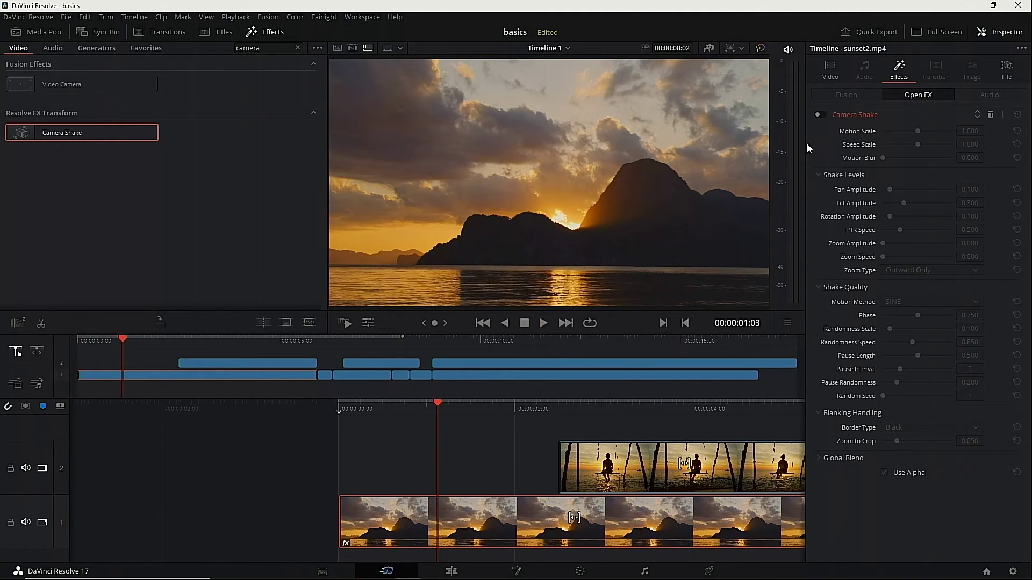
left_click(822, 114)
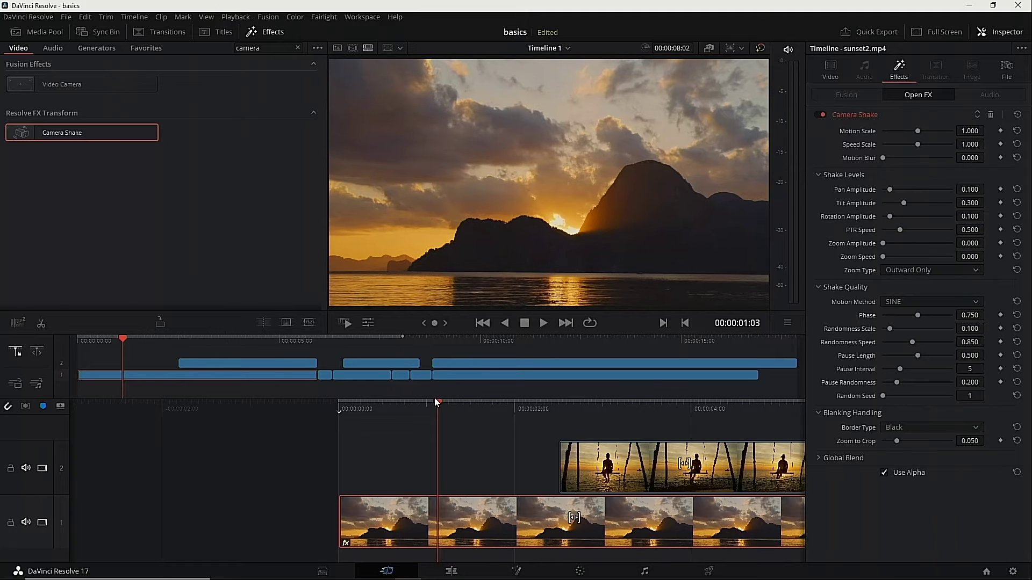
left_click_drag(436, 402, 539, 404)
key("space")
key("space")
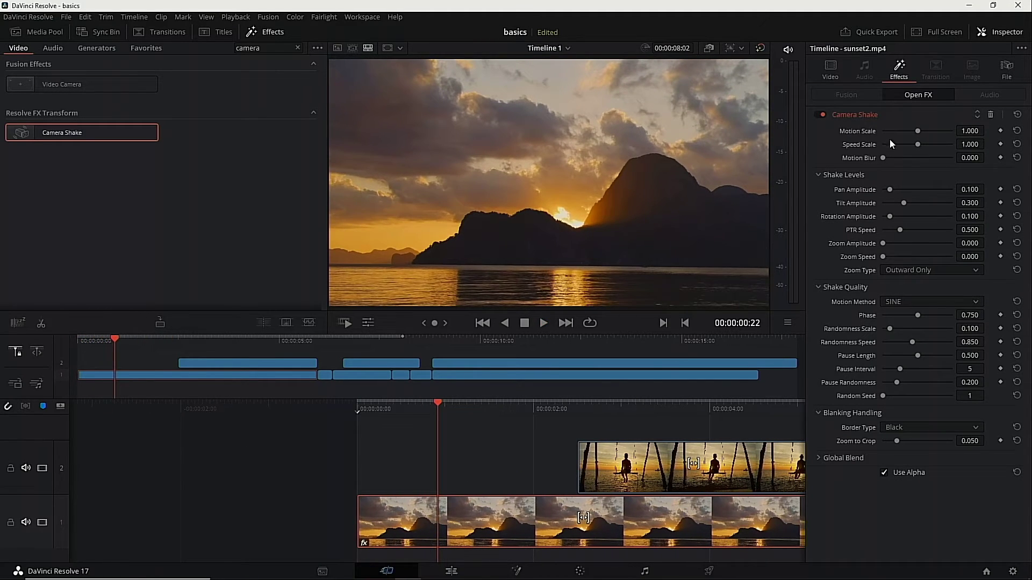
- Lower Camera Shake's Motion Scale to about 0.047 and Speed Scale to about 0.031, and replay the clip from its start
left_click_drag(914, 146, 884, 133)
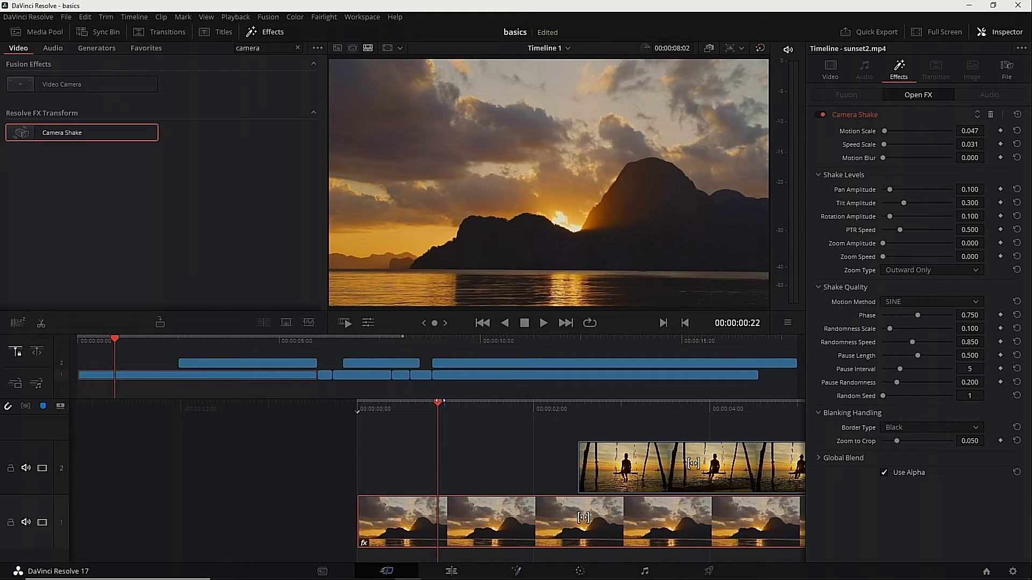
key("Home")
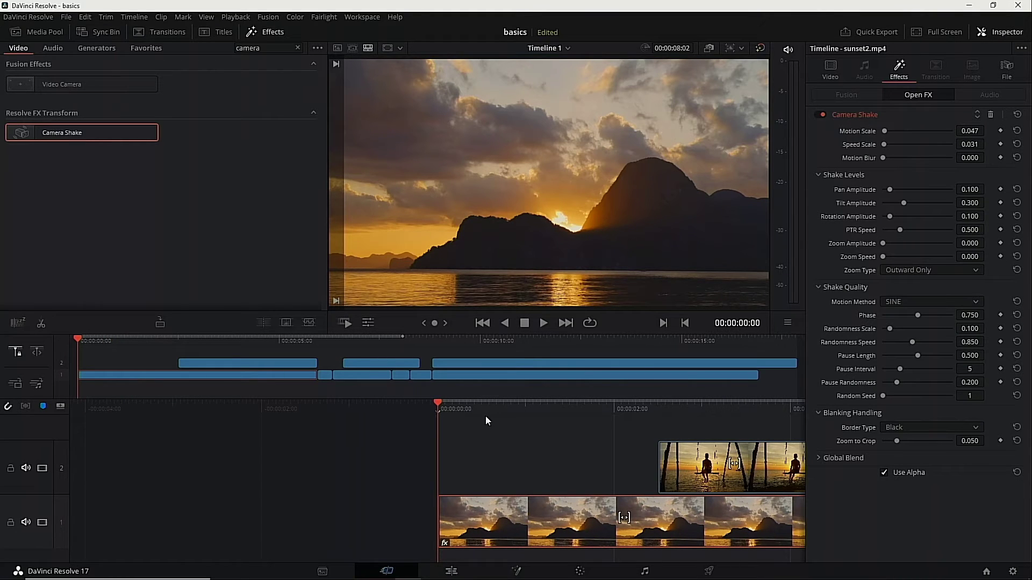
key("space")
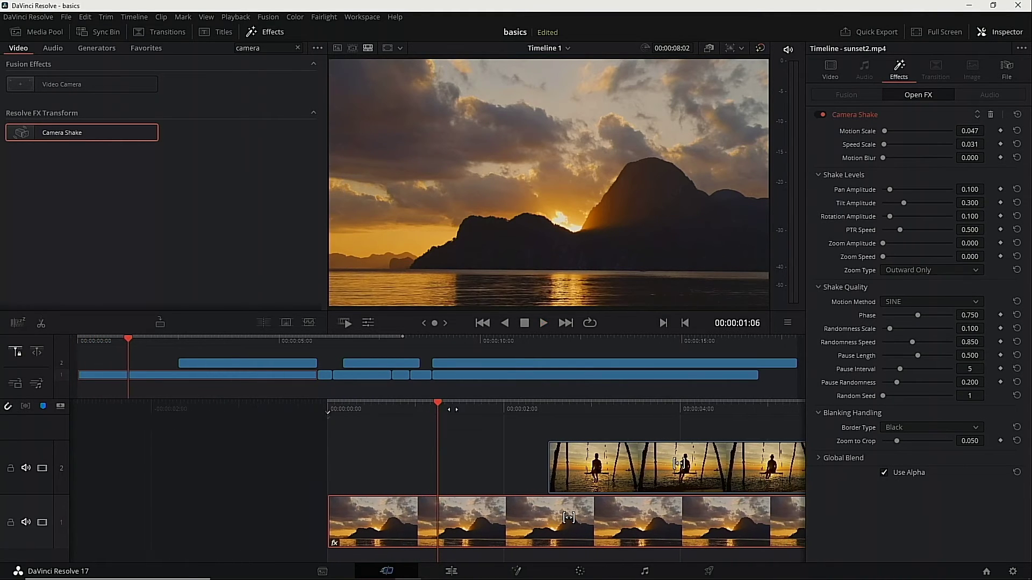
key("Home")
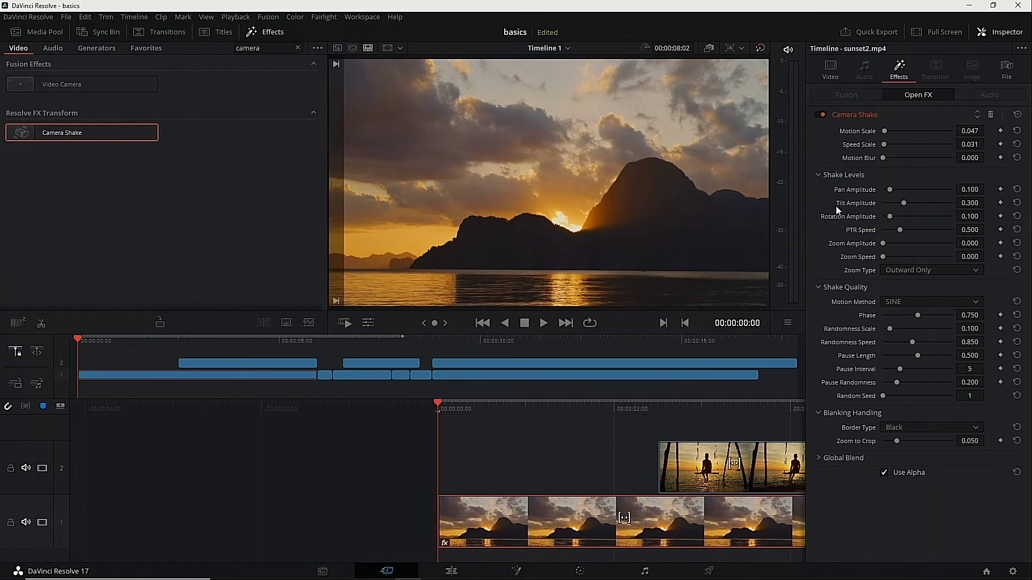
mouse_move(884, 131)
left_mouse_down()
mouse_move(898, 133)
mouse_move(887, 144)
left_mouse_up()
key("space")
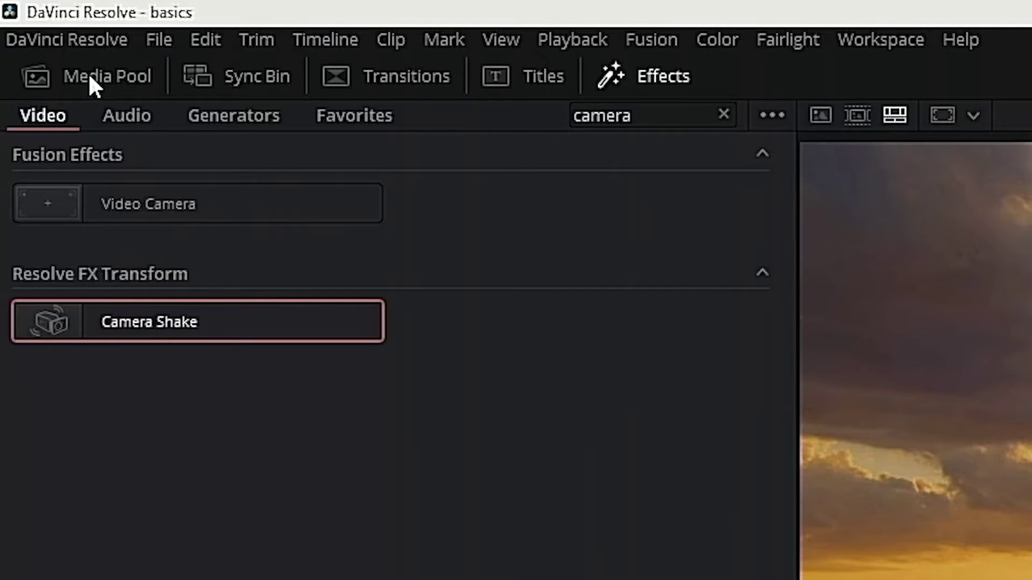
- Create an empty timeline named Timeline 2 with the project settings and place Timeline 1 on its track as a clip
left_click(43, 32)
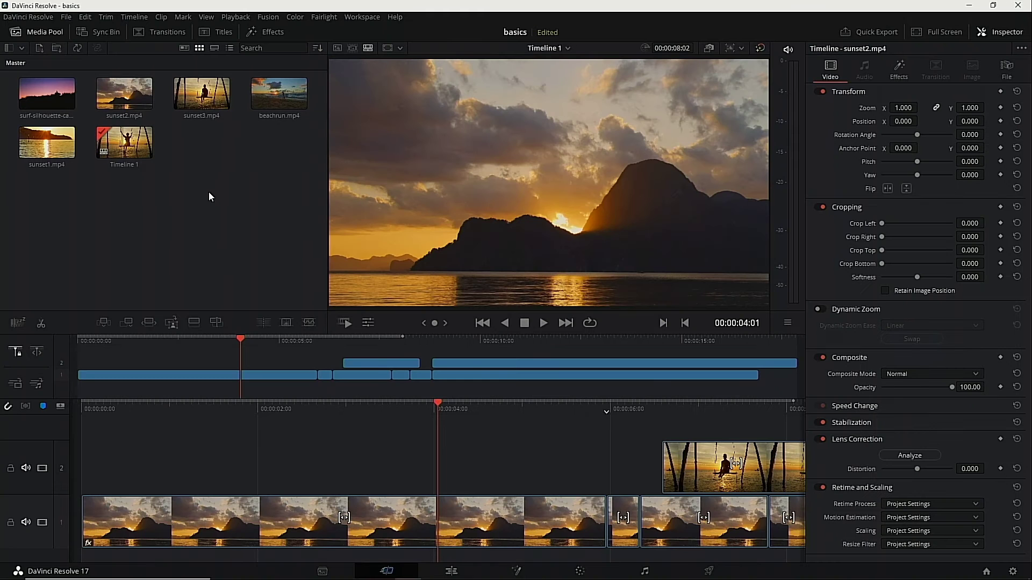
right_click(509, 468)
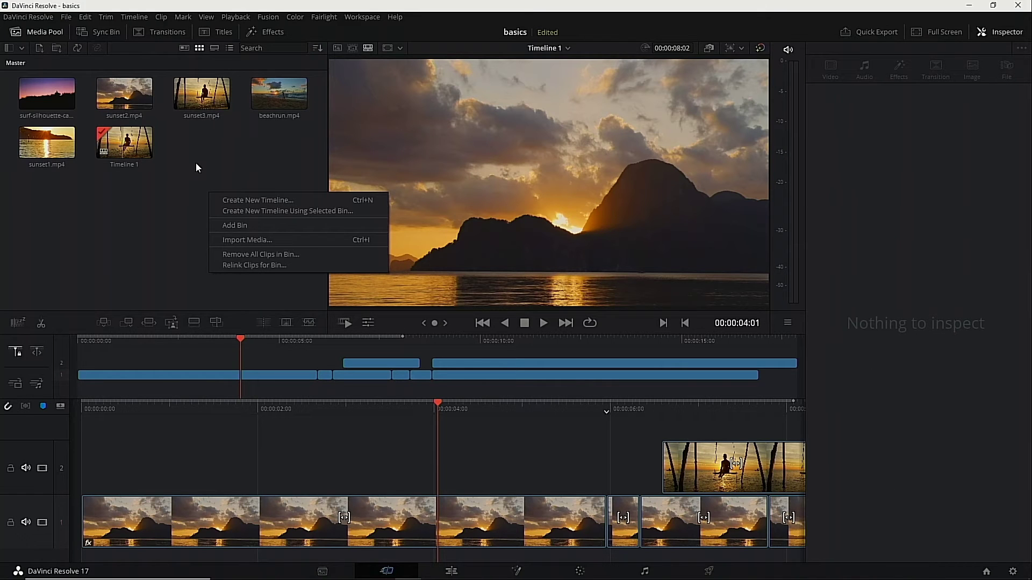
left_click(249, 201)
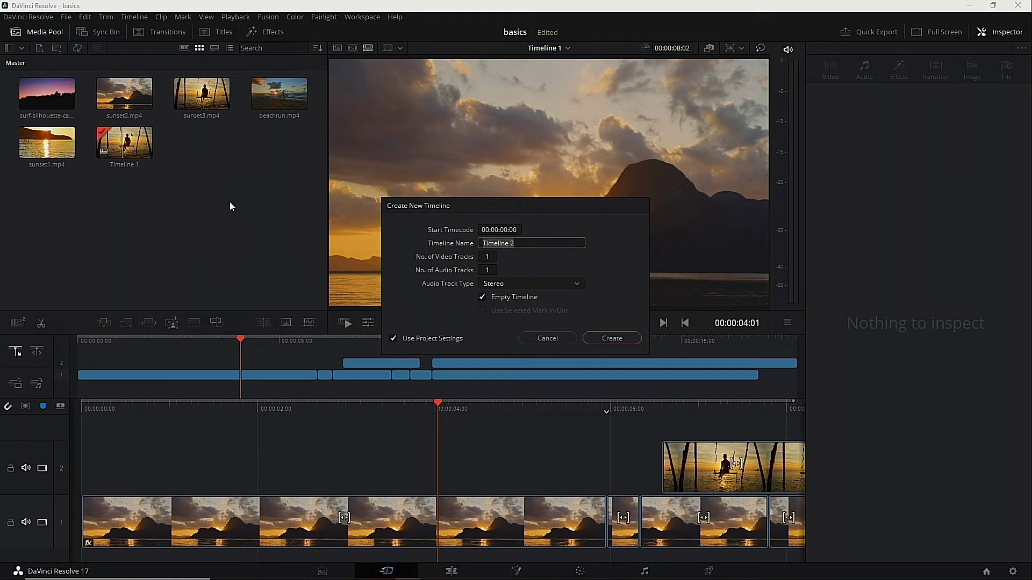
left_click(611, 339)
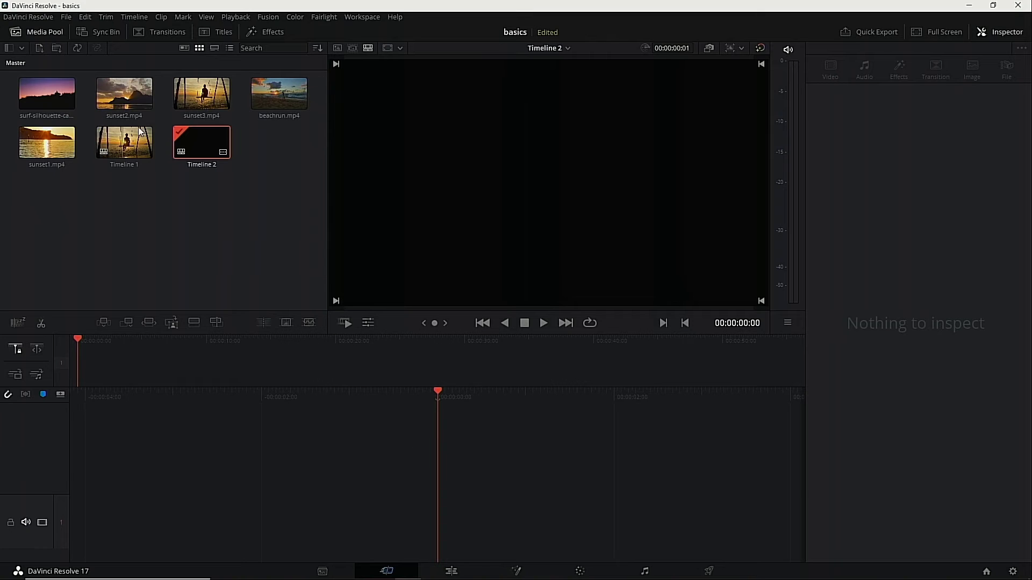
left_click_drag(124, 143, 301, 518)
key("space")
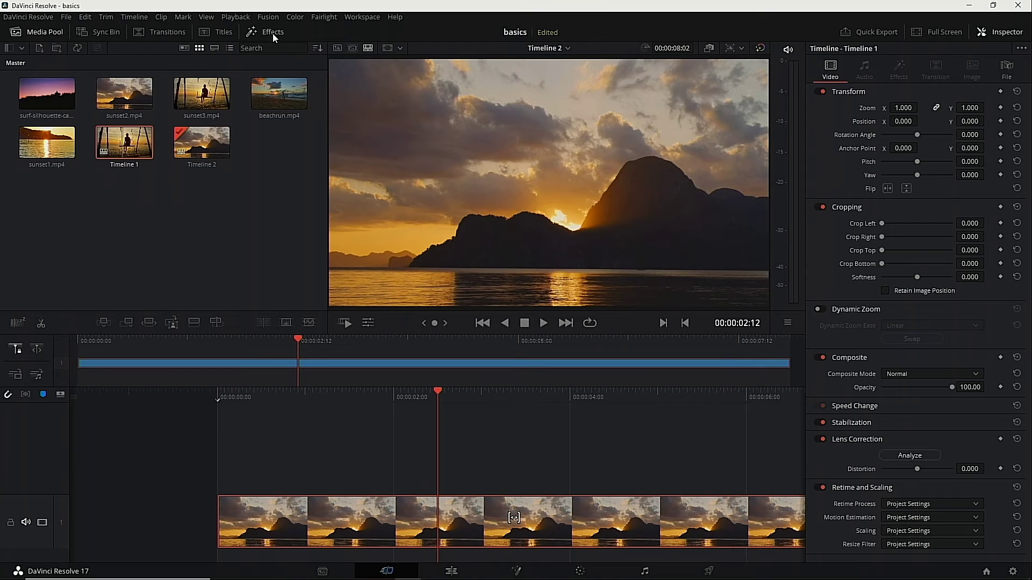
- Preview the Resolve FX blur effects and apply Zoom Blur to the Timeline 1 clip in Timeline 2
left_click(273, 32)
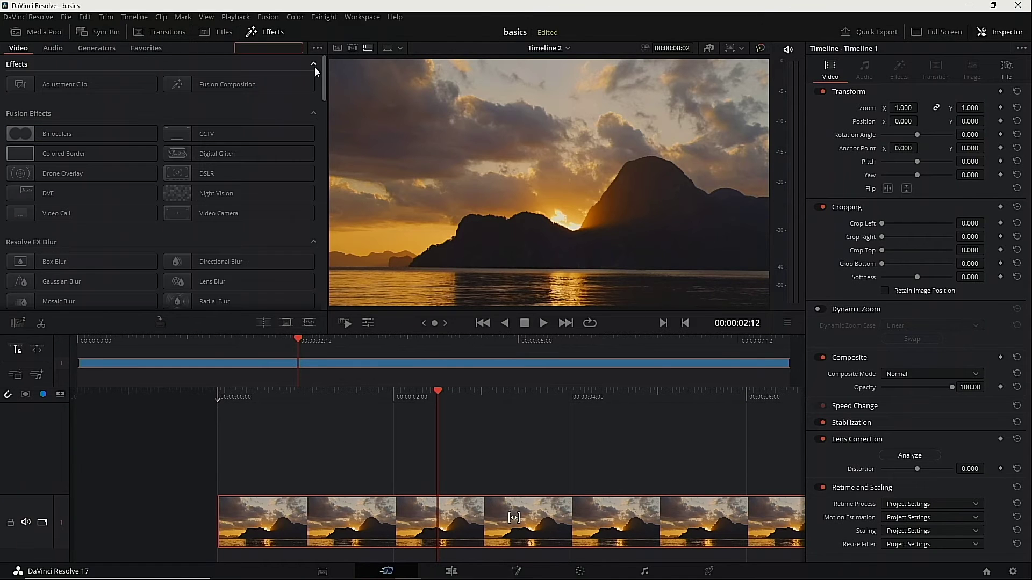
mouse_move(76, 281)
left_mouse_down()
mouse_move(172, 349)
mouse_move(279, 498)
mouse_move(194, 361)
mouse_move(75, 280)
left_mouse_up()
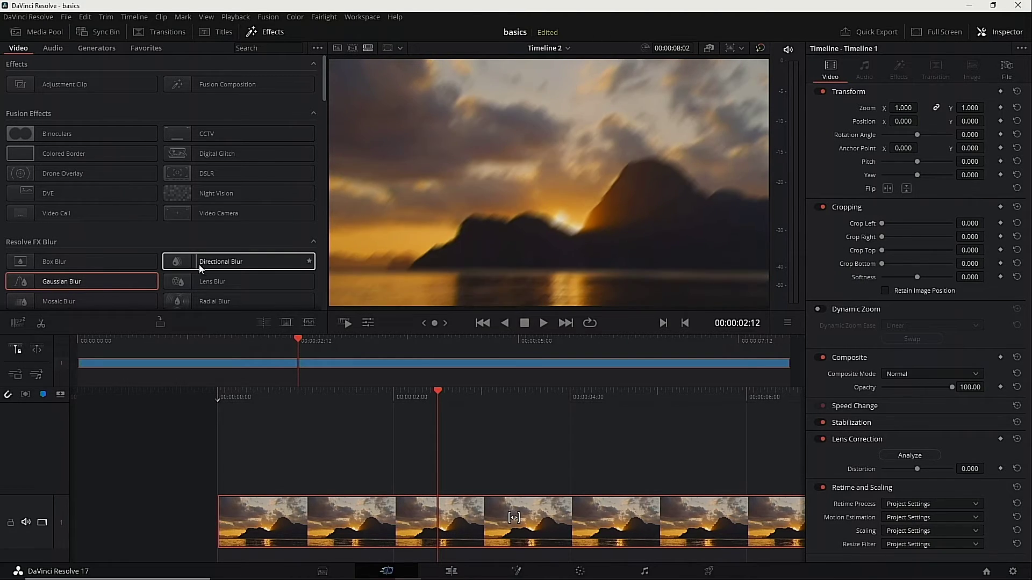
left_click(257, 267)
scroll(210, 299, "down", 3)
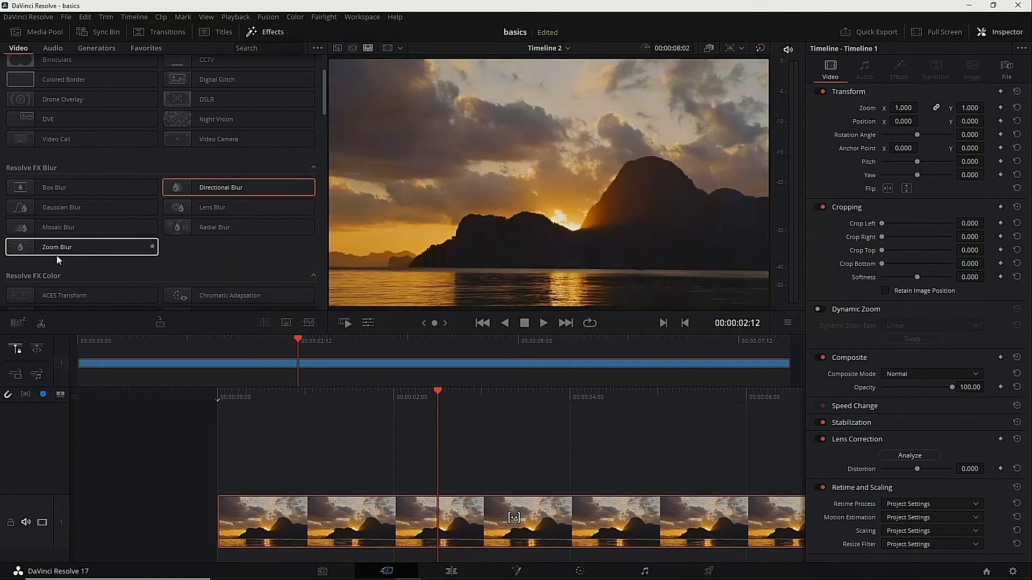
left_click_drag(48, 253, 254, 512)
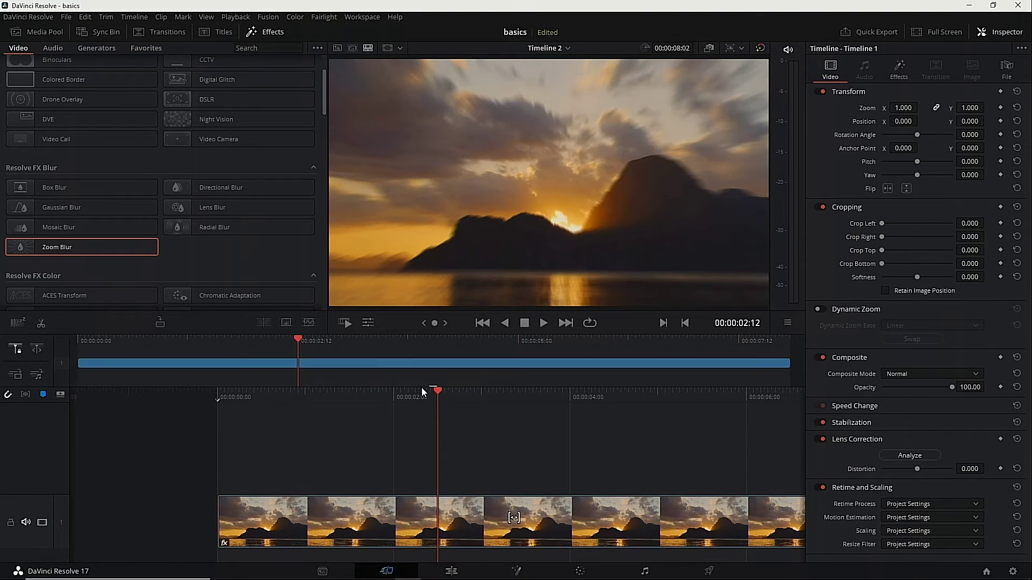
- Play Timeline 2 from its start to check the Zoom Blur across the whole nested clip
key("space")
key("Home")
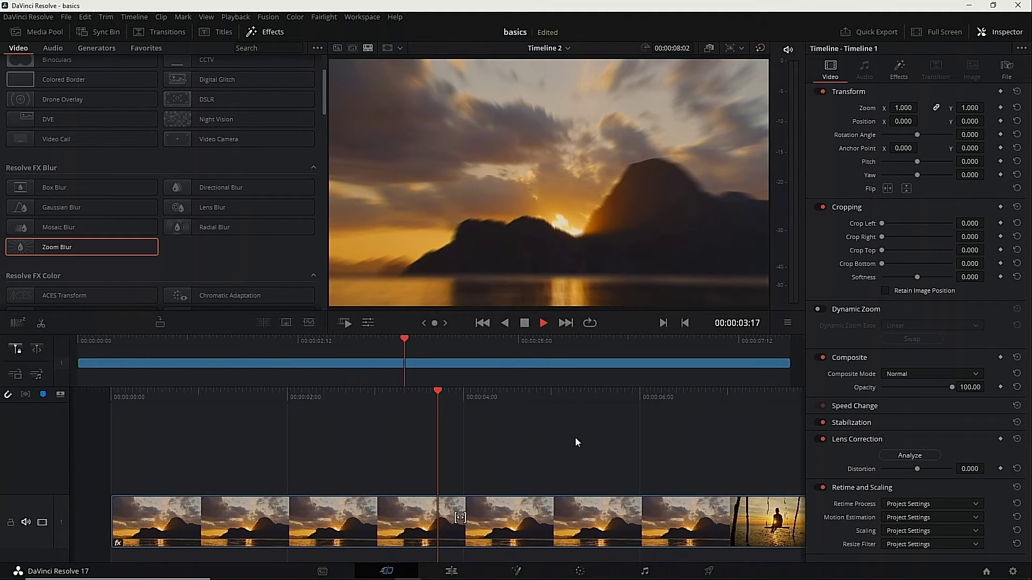
key("space")
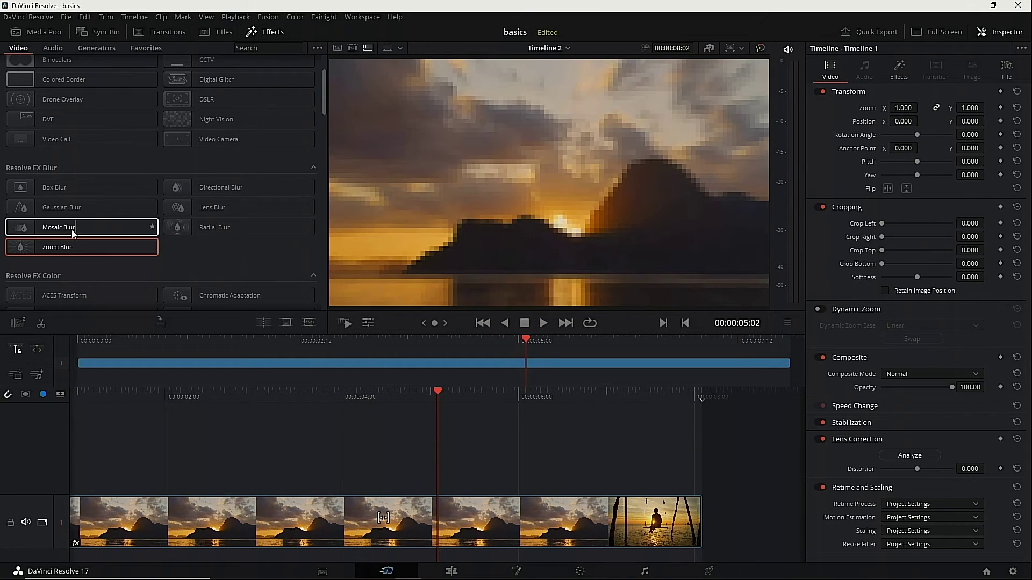
- Delete the Zoom Blur effect from the nested Timeline 1 clip
left_click(900, 72)
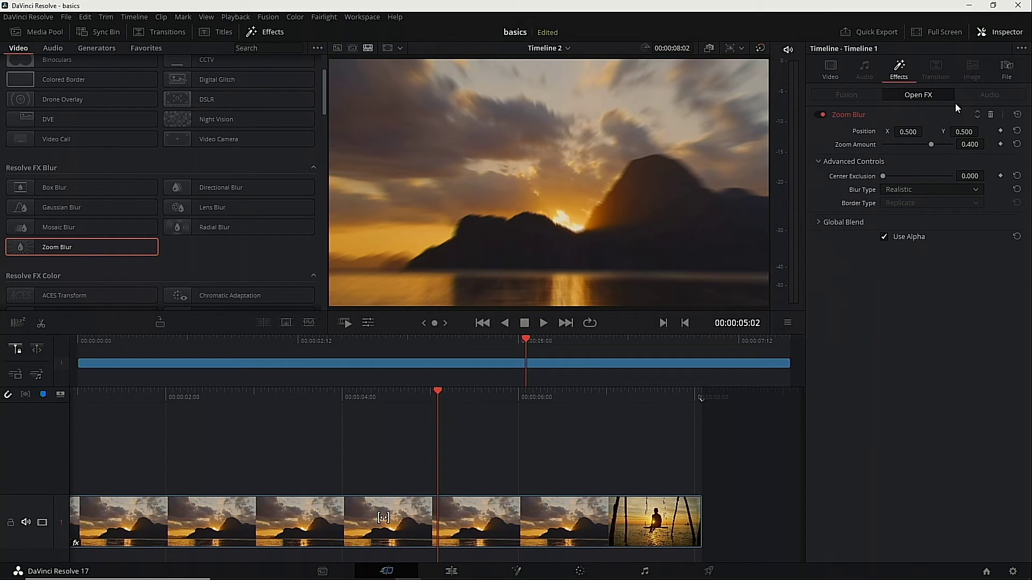
left_click(991, 115)
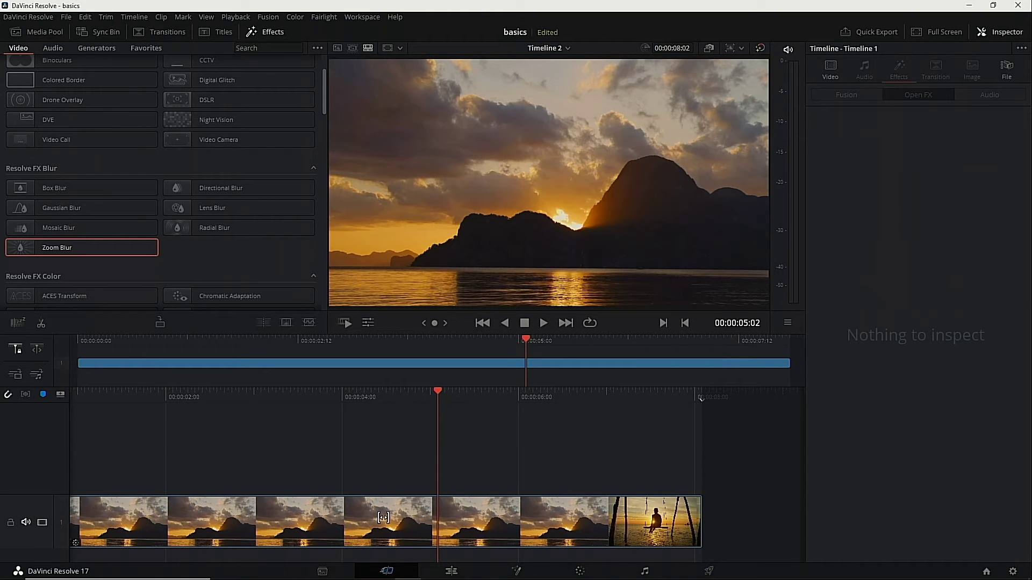
left_click(335, 516)
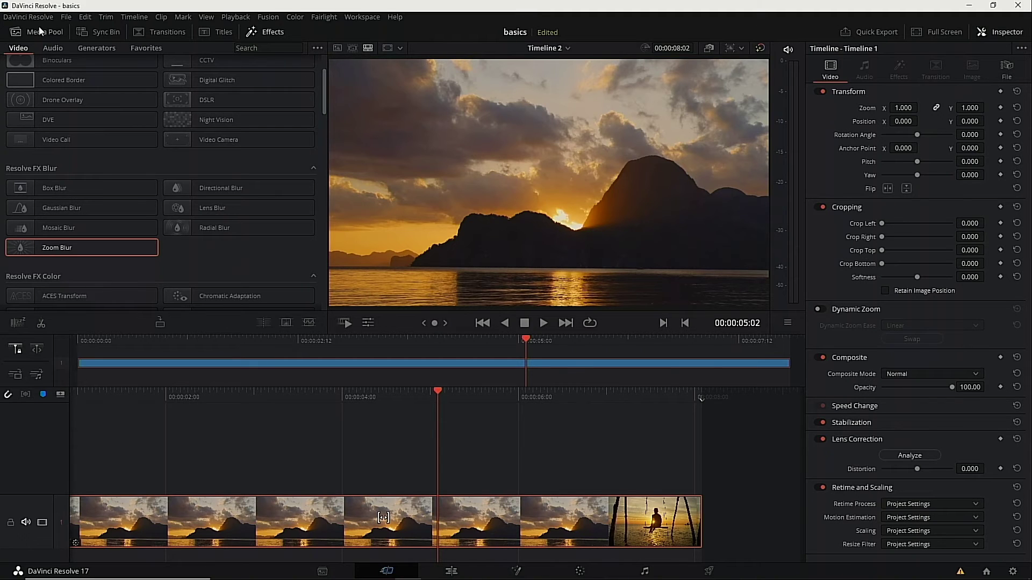
- Reopen Timeline 1 from the media pool and delete the last sunset3.mp4 clip on track 2
left_click(52, 34)
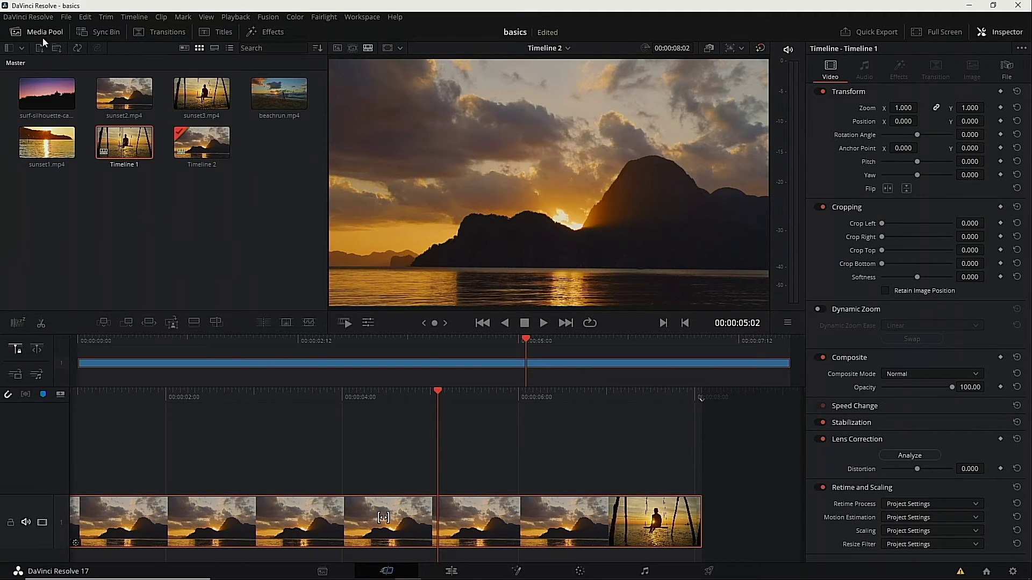
left_click(127, 152)
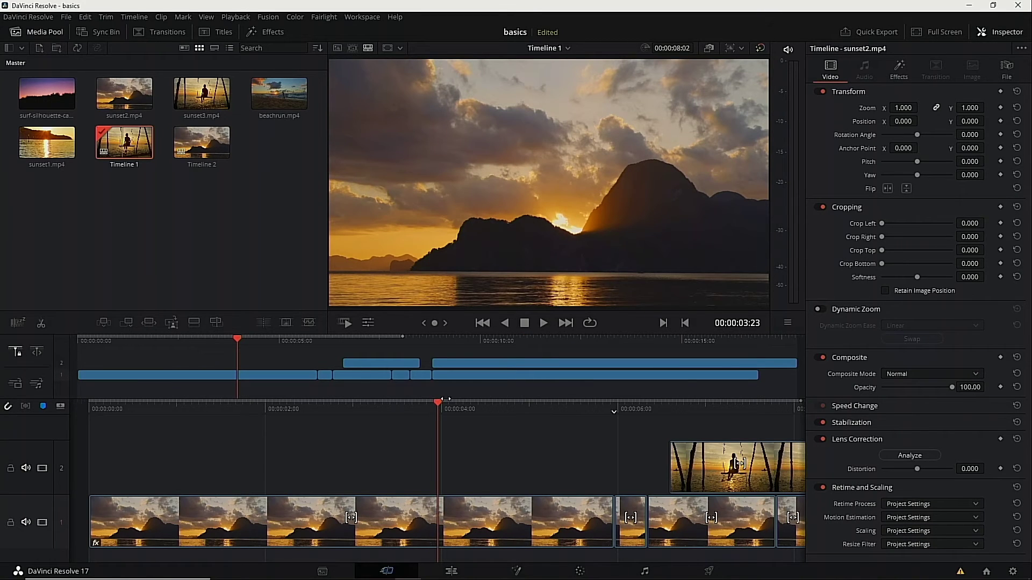
key("space")
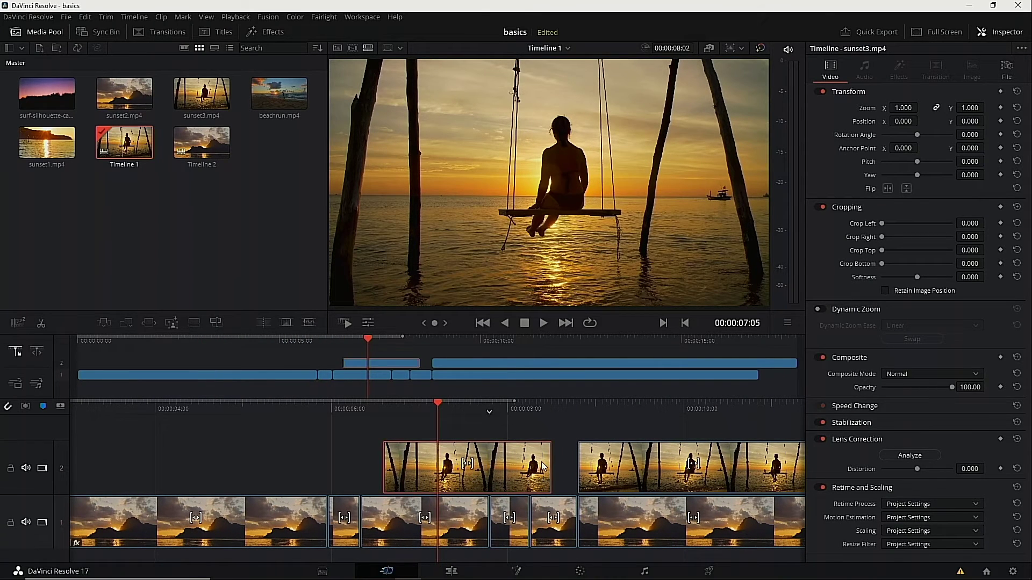
left_click(599, 473)
key("Delete")
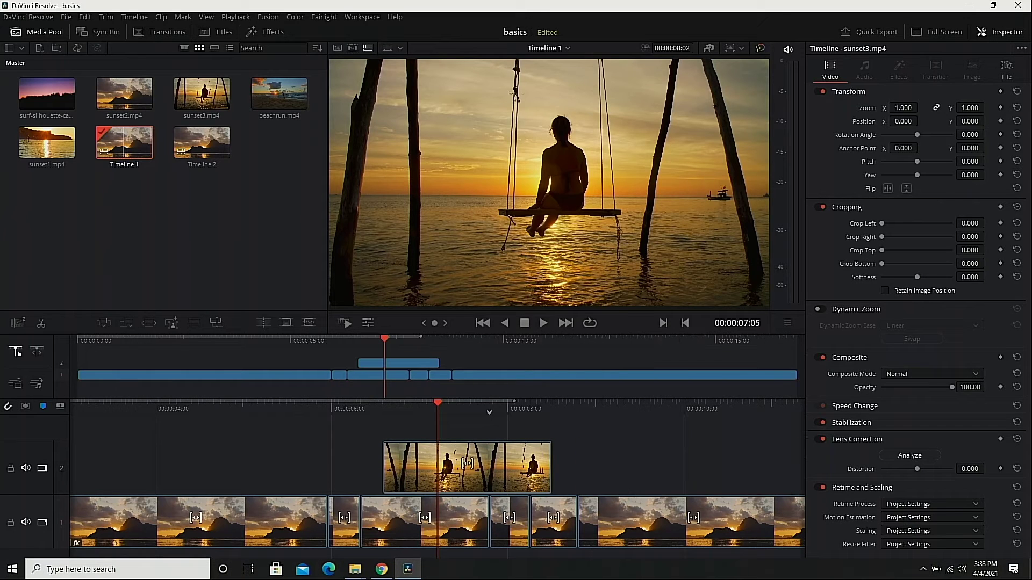
- Color grade the remaining sunset3.mp4 clip with the primaries: shadows -98.50, highlights 88.00 and contrast 0.924
left_click(500, 455)
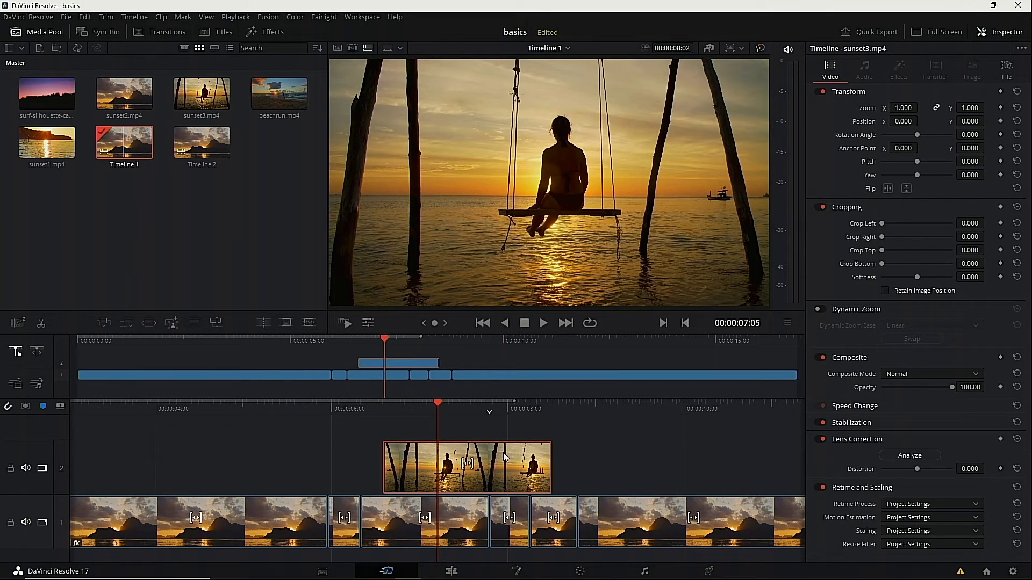
left_click(580, 571)
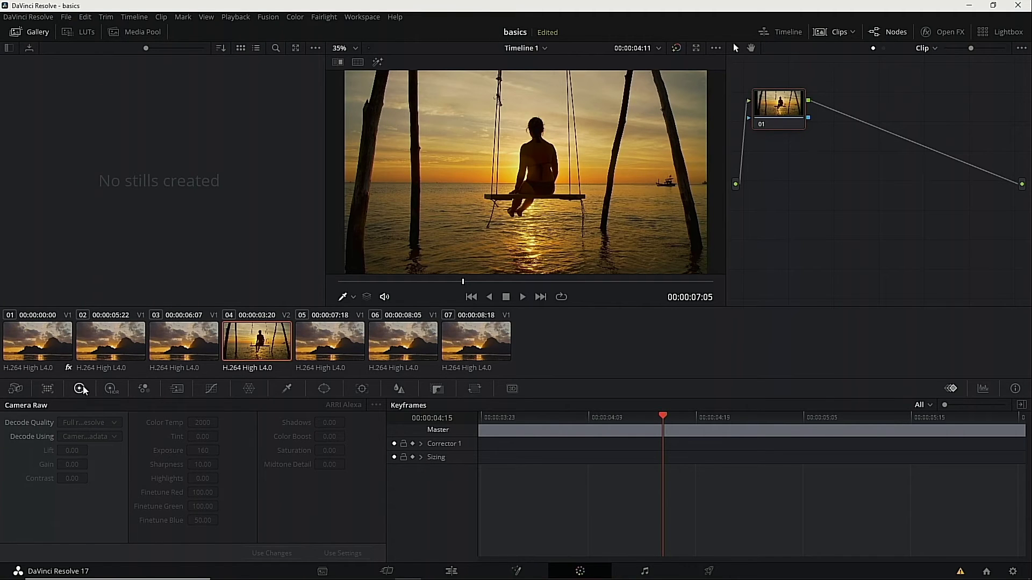
left_click(80, 389)
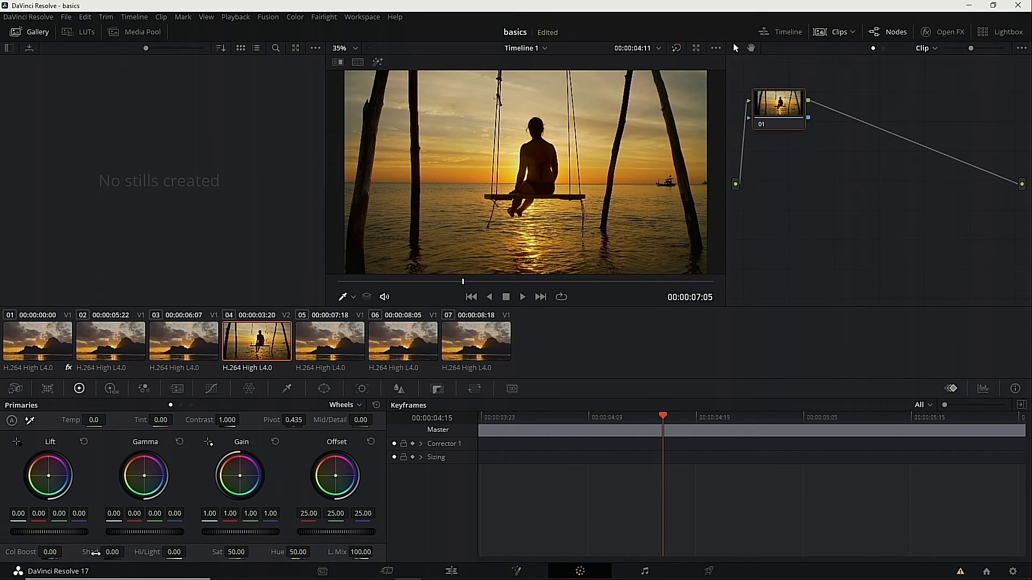
left_click_drag(90, 552, 234, 422)
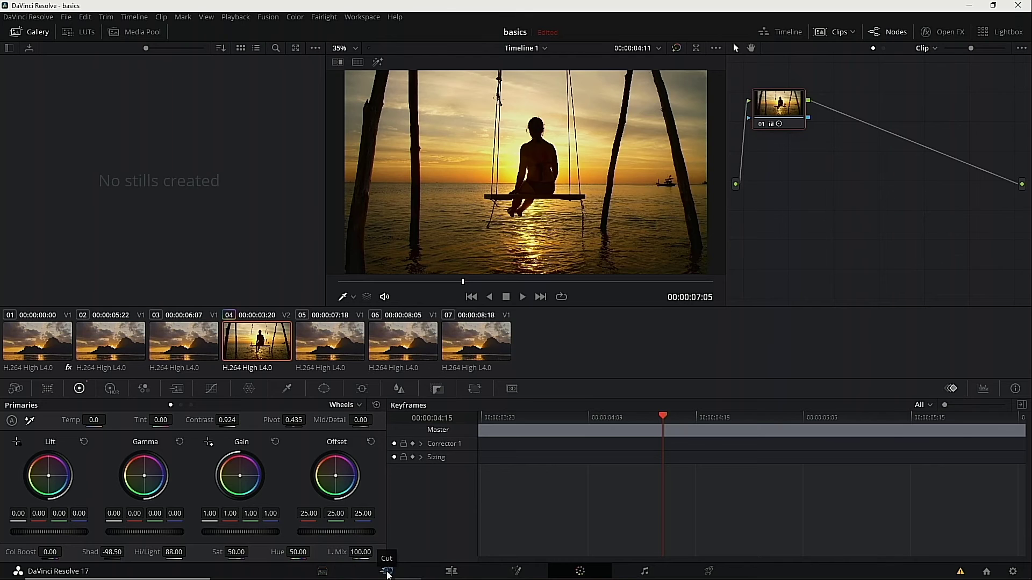
- Return to the Cut page, open Timeline 2, and play its sunset3.mp4 section to check the color changes
left_click(387, 572)
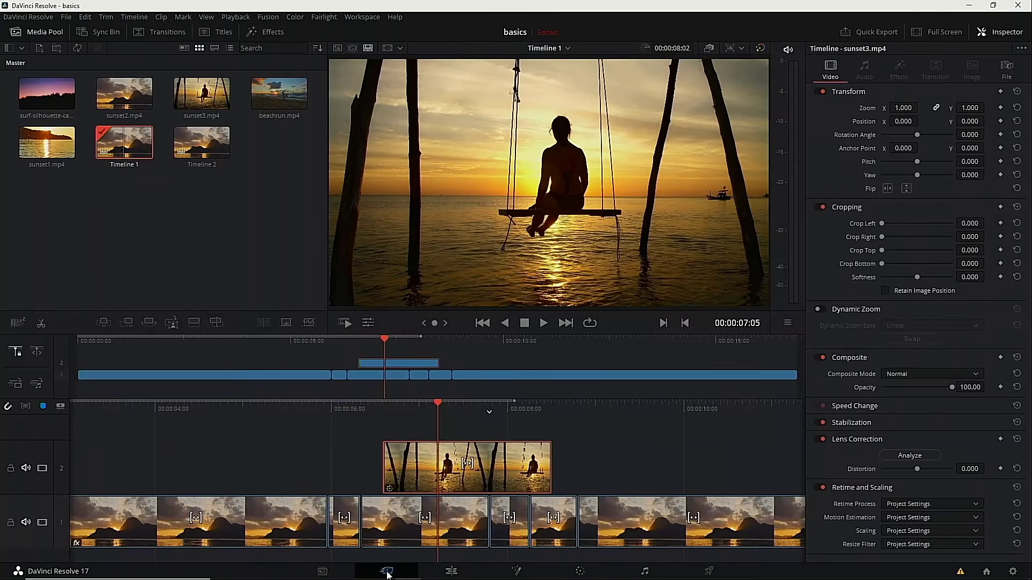
double_click(203, 151)
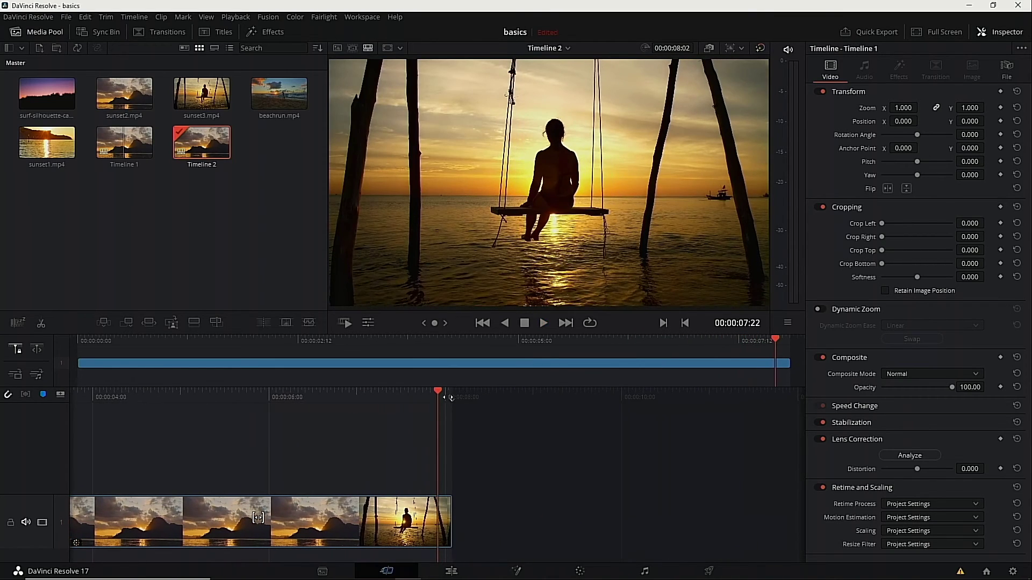
left_click_drag(351, 418, 552, 418)
key("space")
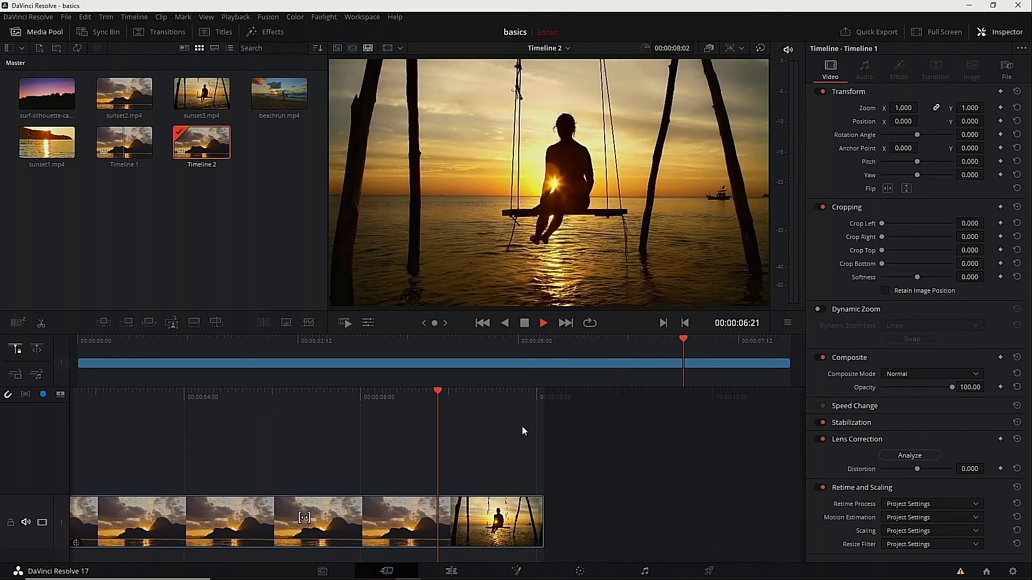
key("space")
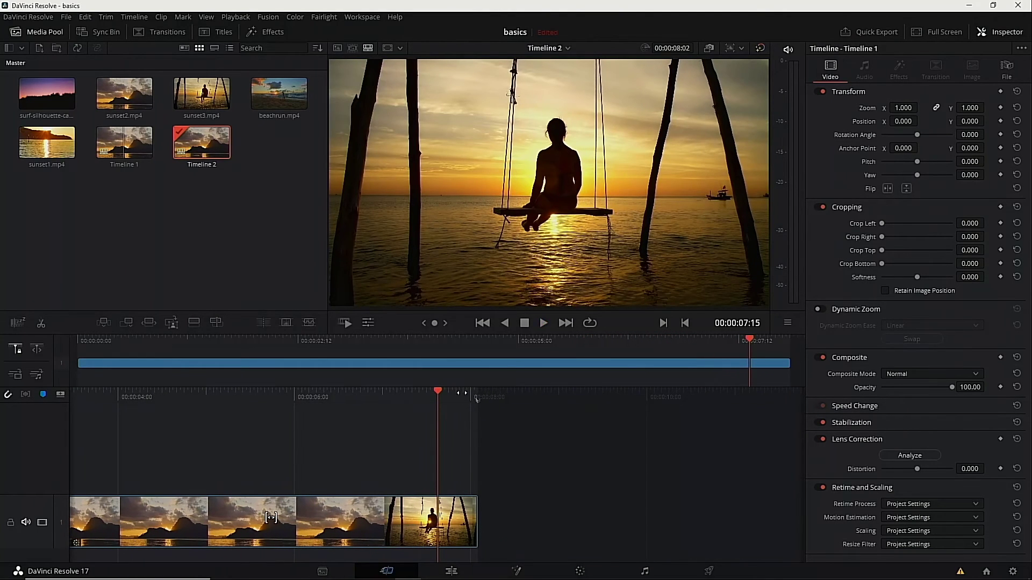
left_click(580, 573)
left_click(389, 574)
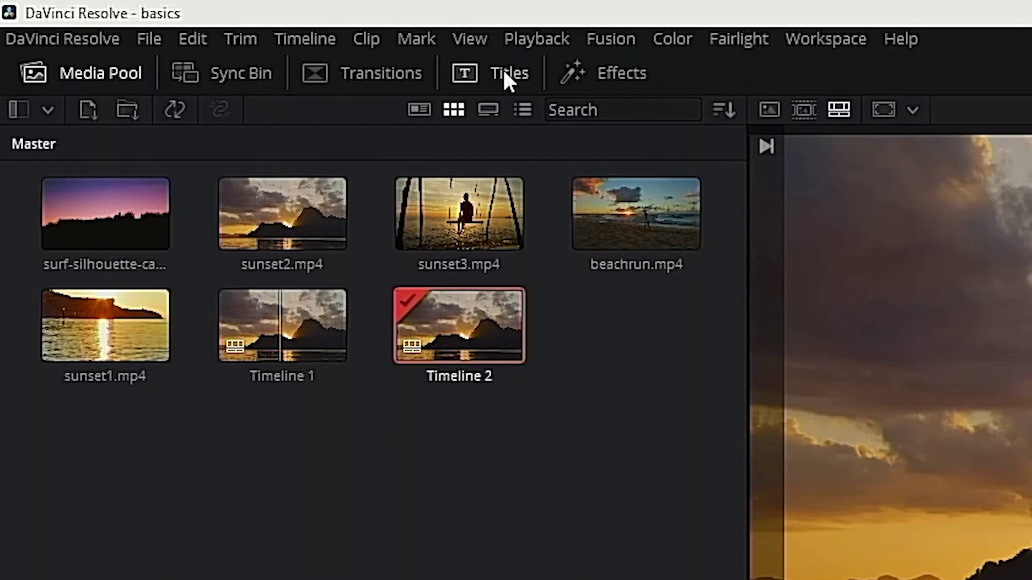
- Place the Drop In Fusion title on a track above the video at the start of Timeline 2 and preview it
left_click(505, 73)
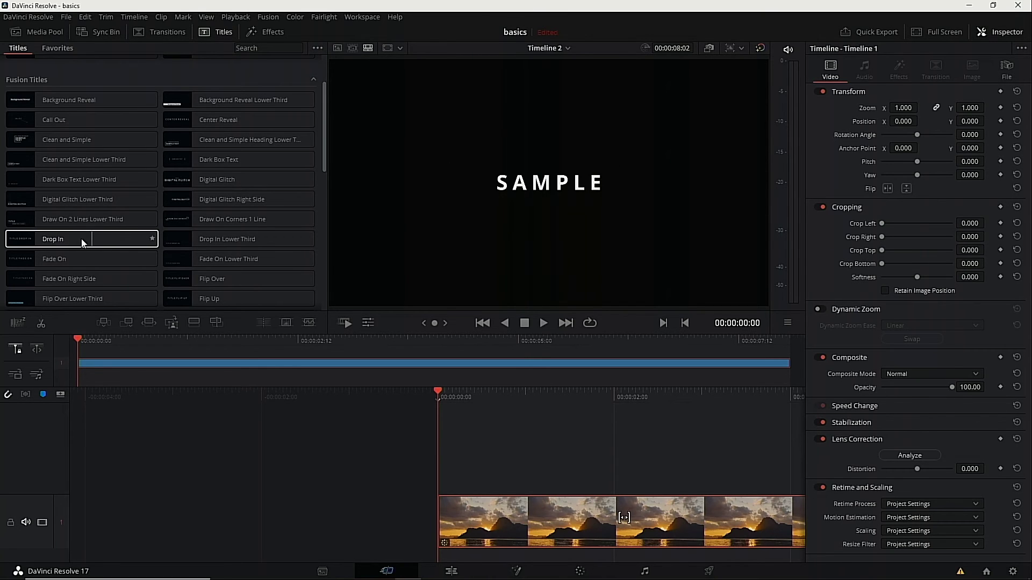
left_click_drag(80, 239, 440, 466)
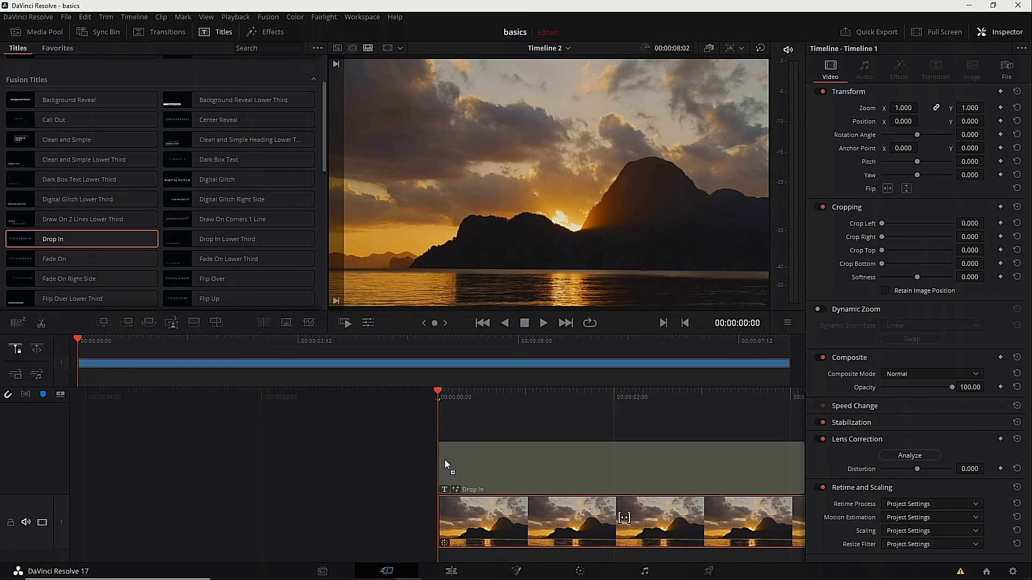
left_click_drag(444, 460, 447, 456)
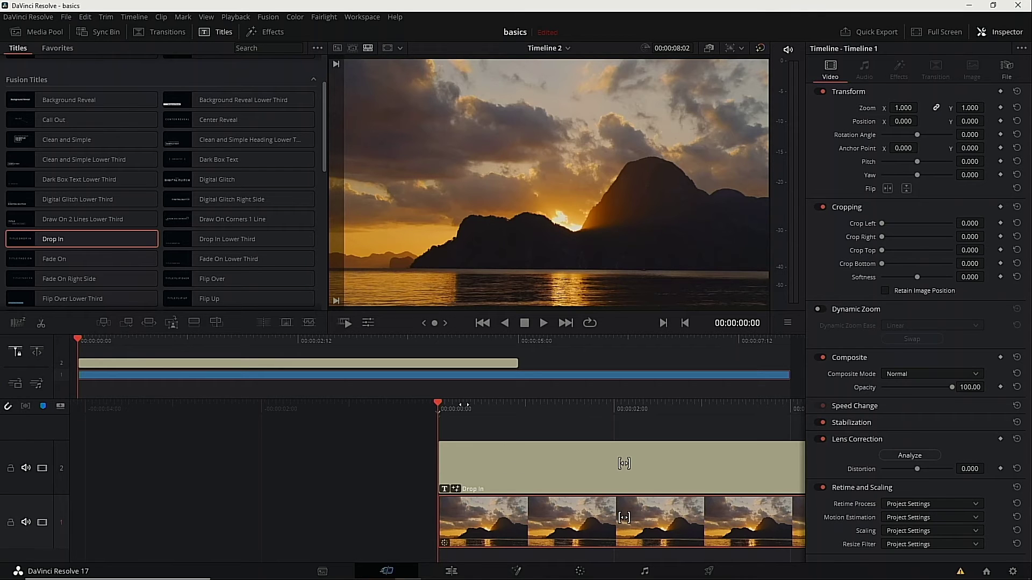
key("space")
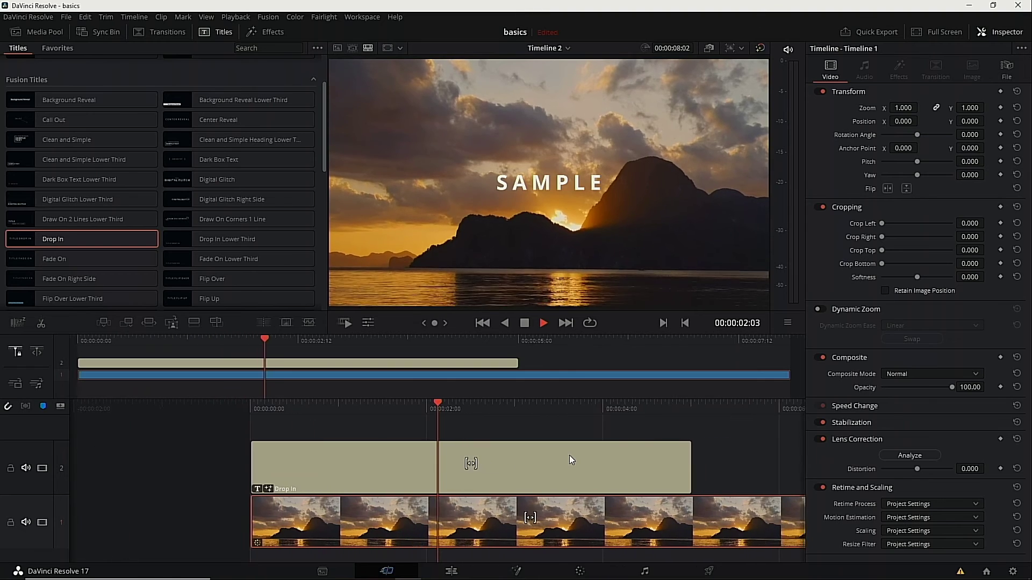
key("space")
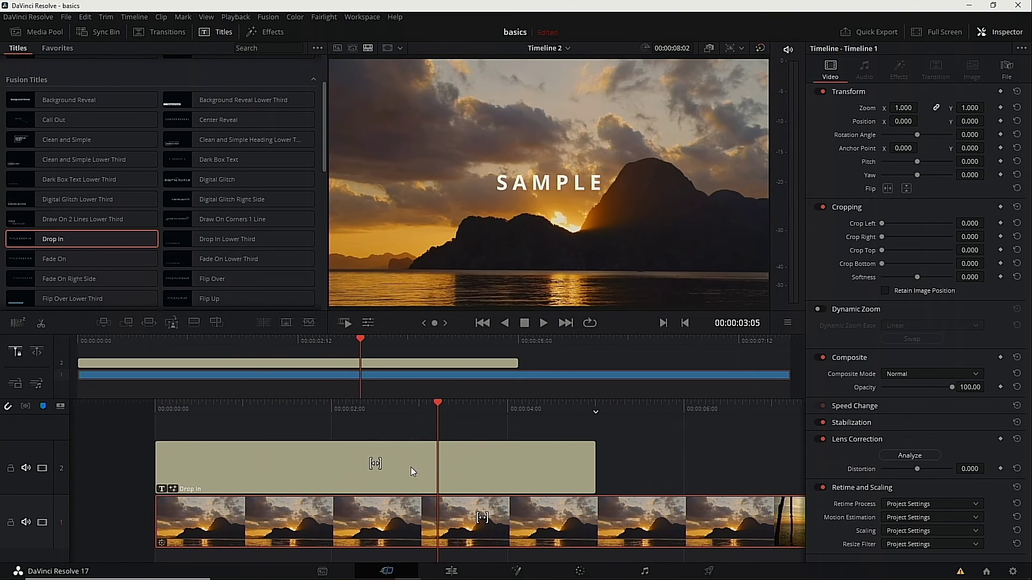
- Change the Drop In title's text to "Dreaming of Getting Away"
left_click(408, 472)
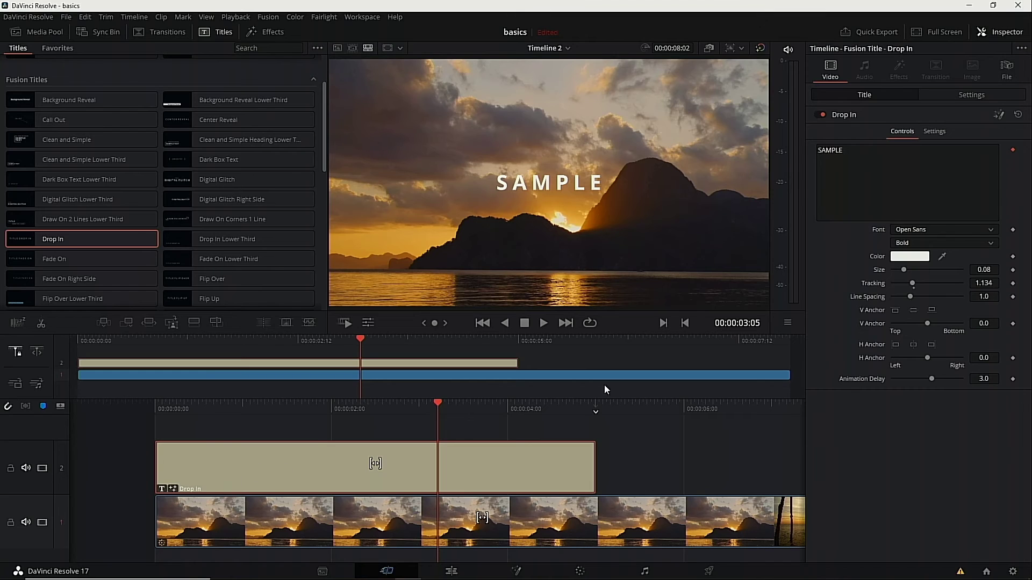
left_click_drag(862, 148, 781, 138)
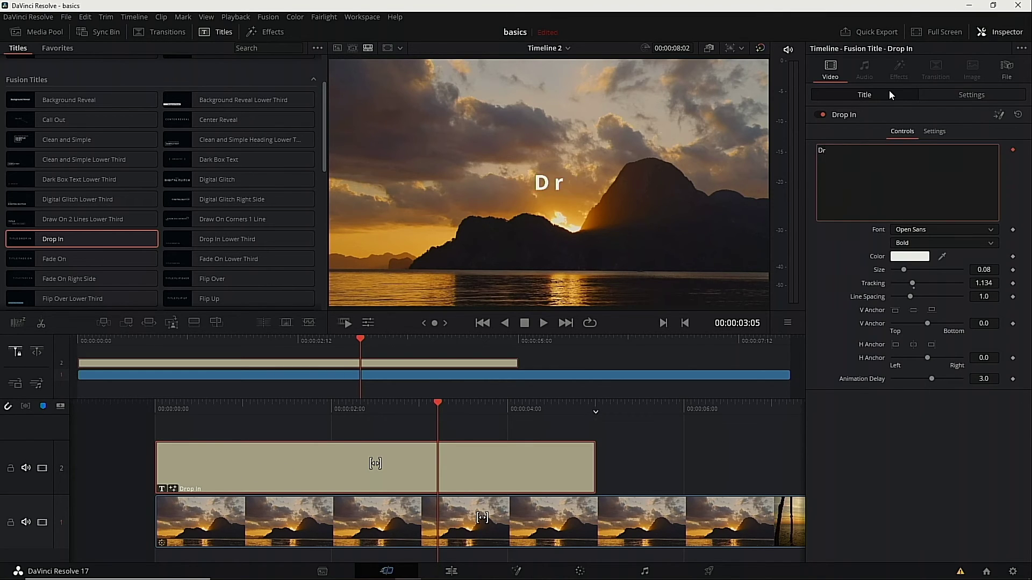
type("eaming of ")
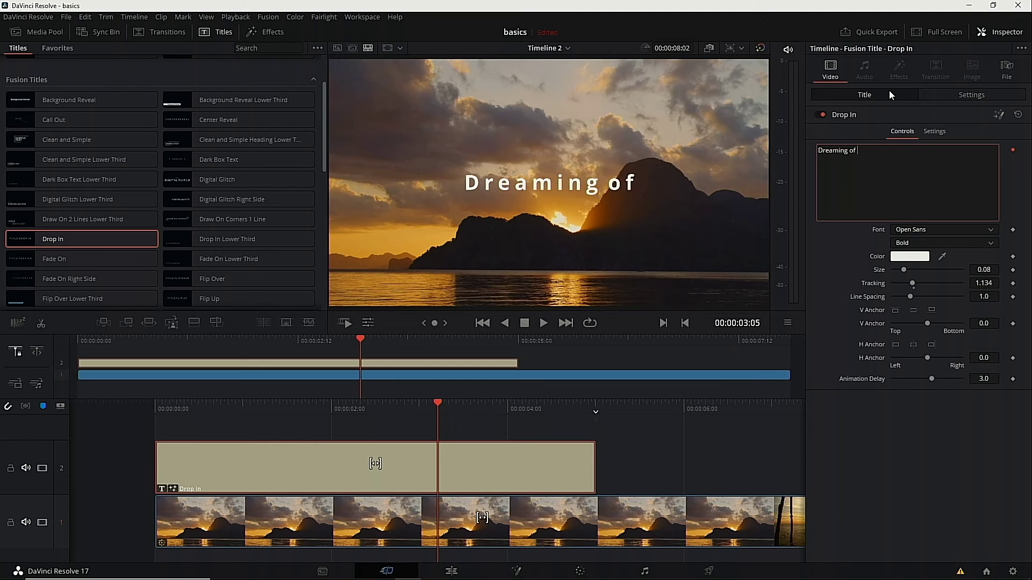
type("Getting Away")
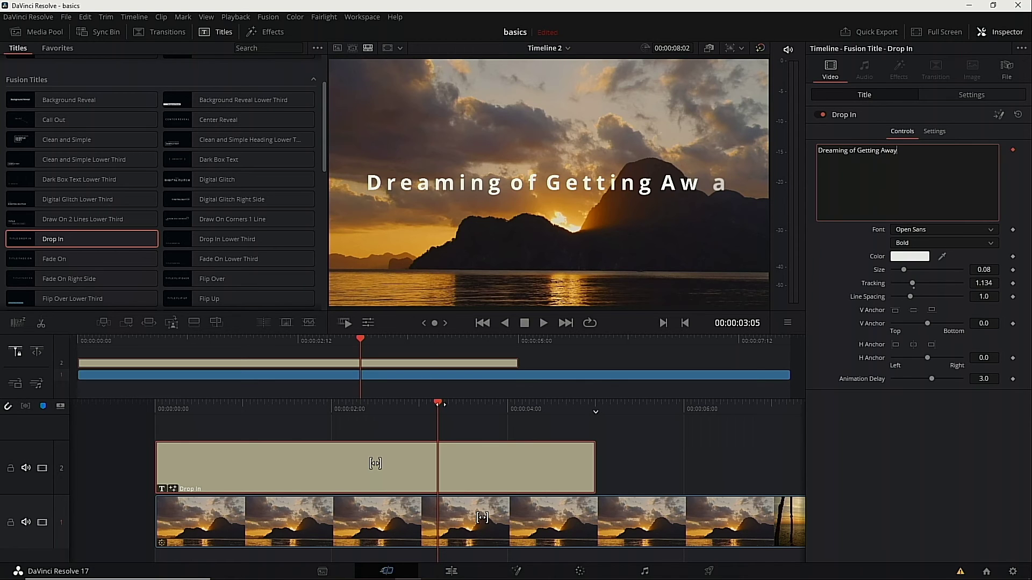
- Play the timeline from the start to check the title's drop-in animation
key("Home")
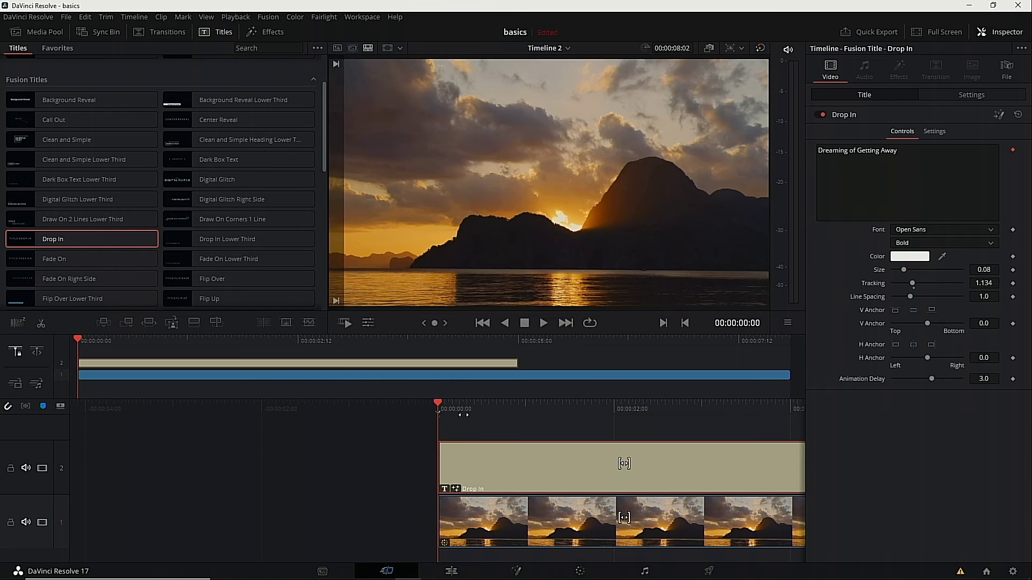
key("space")
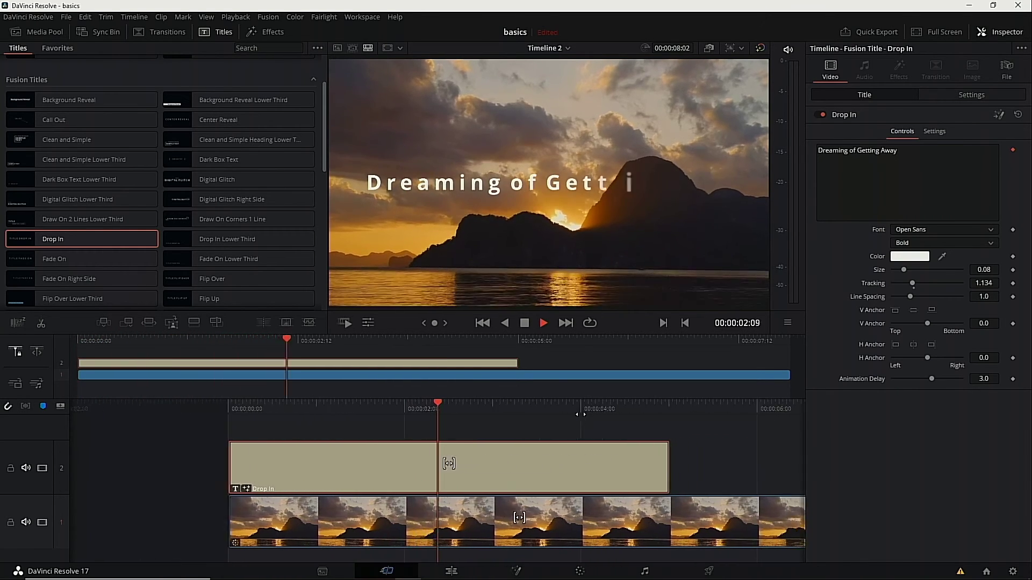
key("space")
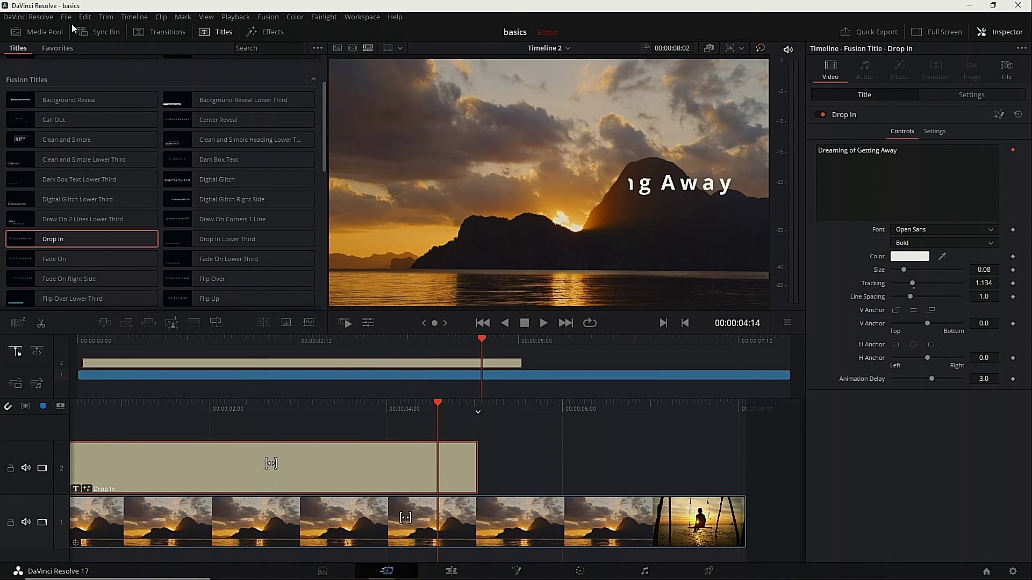
- Import parachute.png from File Explorer into the media pool and place it on a track above the title near the timeline's start
left_click(47, 32)
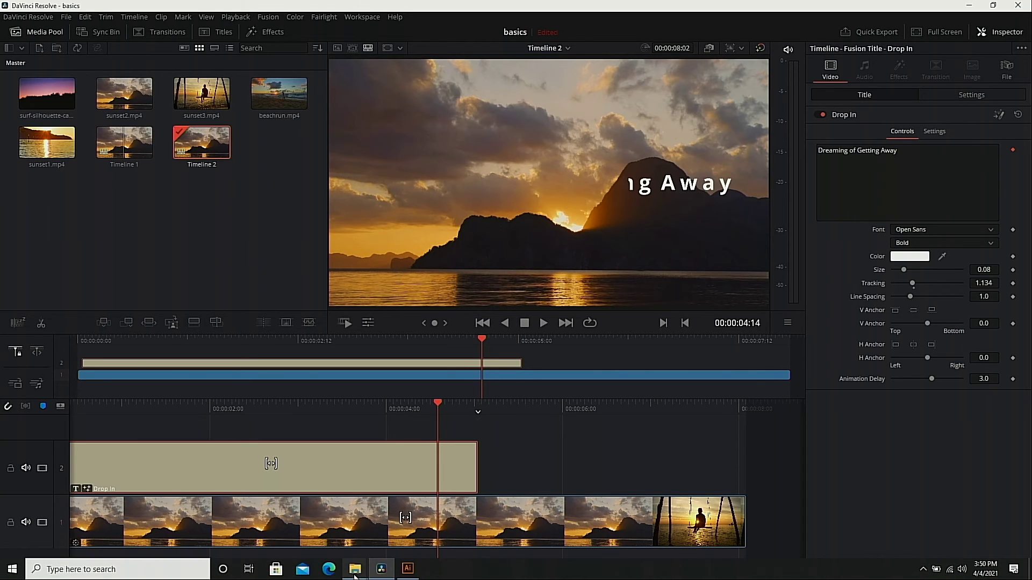
mouse_move(355, 569)
left_click(354, 518)
left_click_drag(720, 180, 134, 245)
left_click_drag(279, 143, 186, 405)
mouse_move(234, 465)
left_mouse_down()
mouse_move(210, 465)
mouse_move(223, 465)
left_mouse_up()
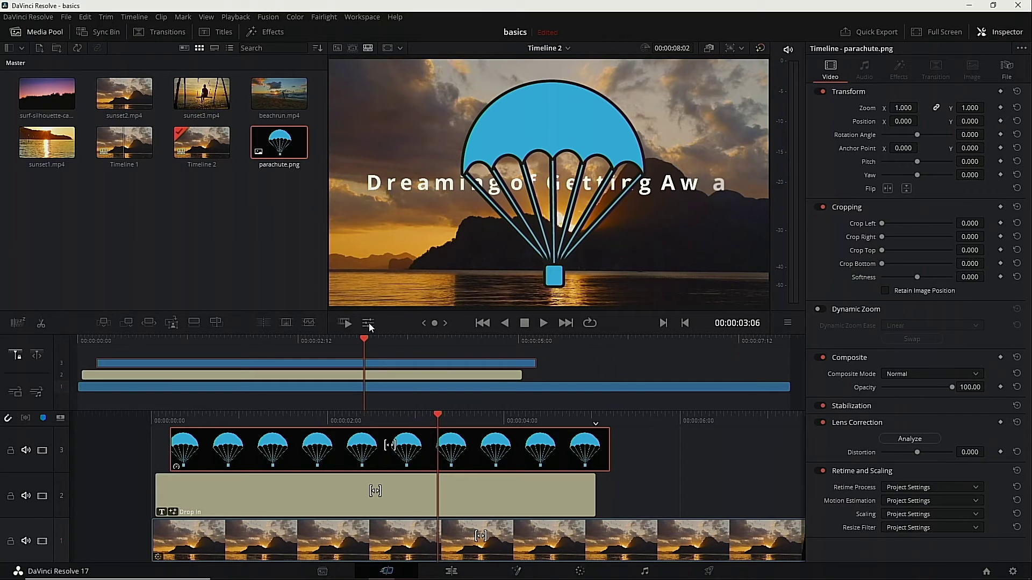
- Move the parachute image to position X 192.366, Y 900.891 near the frame's upper edge and add a position keyframe at its clip's start
left_click(341, 432)
left_click(442, 285)
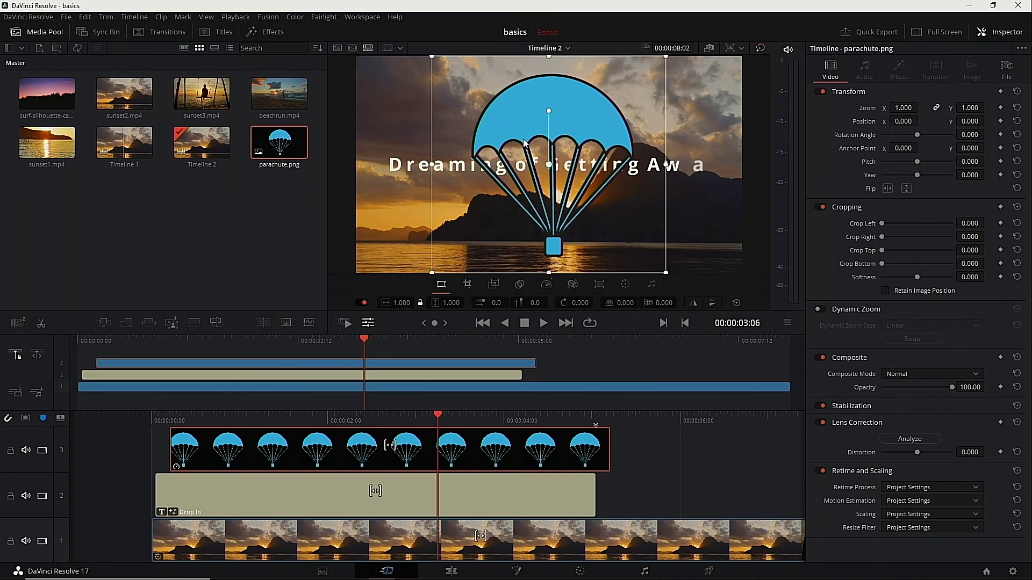
left_click_drag(524, 141, 541, 78)
left_click_drag(576, 201, 593, 68)
left_click_drag(439, 415, 704, 397)
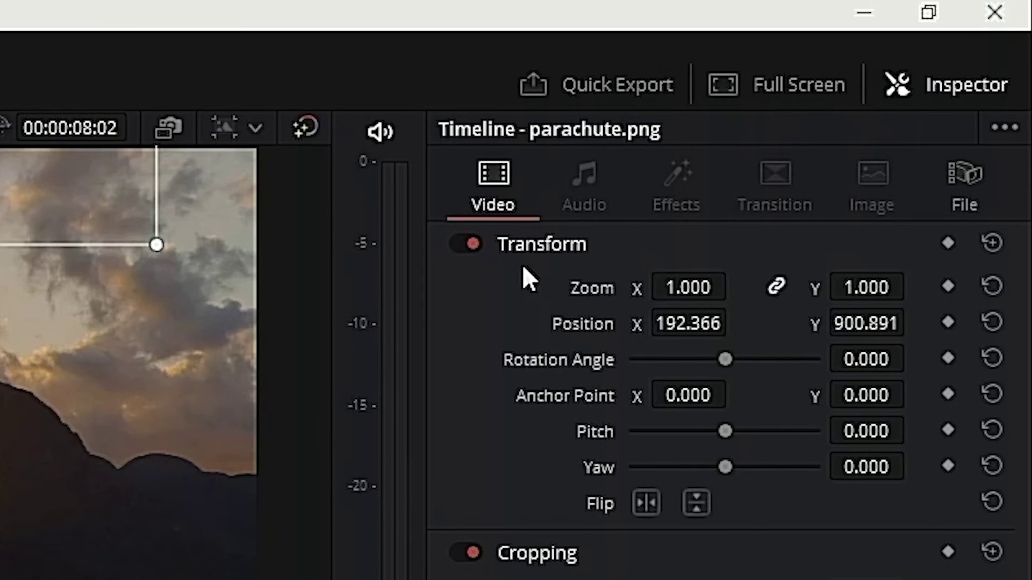
left_click(948, 321)
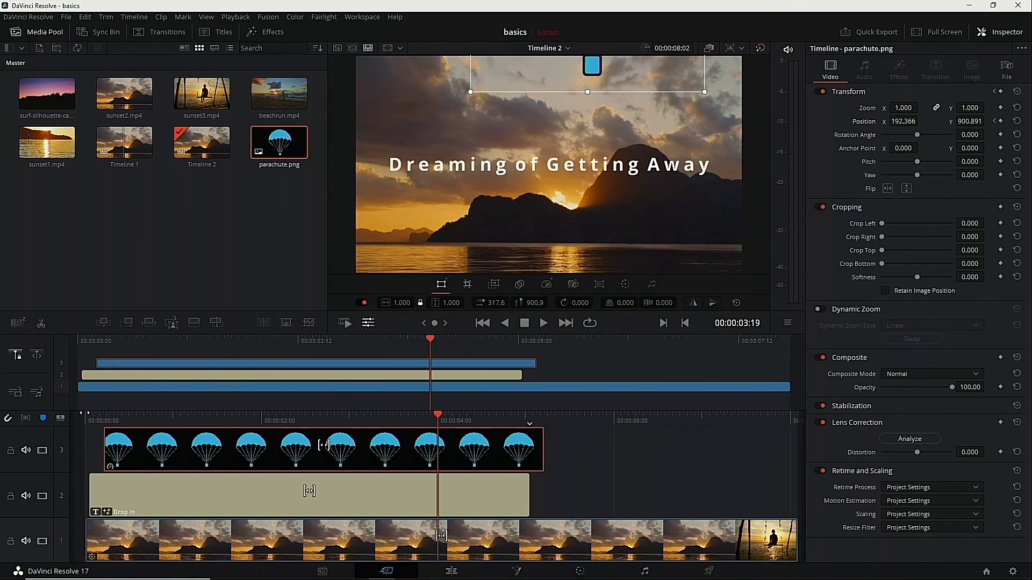
- At 00:00:03:09, keyframe the parachute image below the frame at position X 200.381, Y -1080
key("j")
key("k")
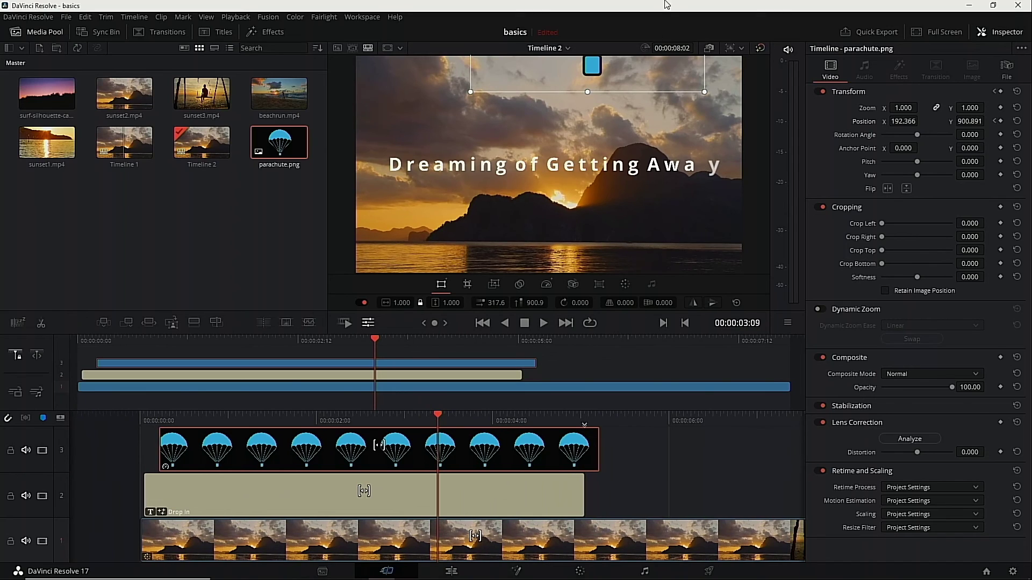
left_click_drag(595, 66, 607, 321)
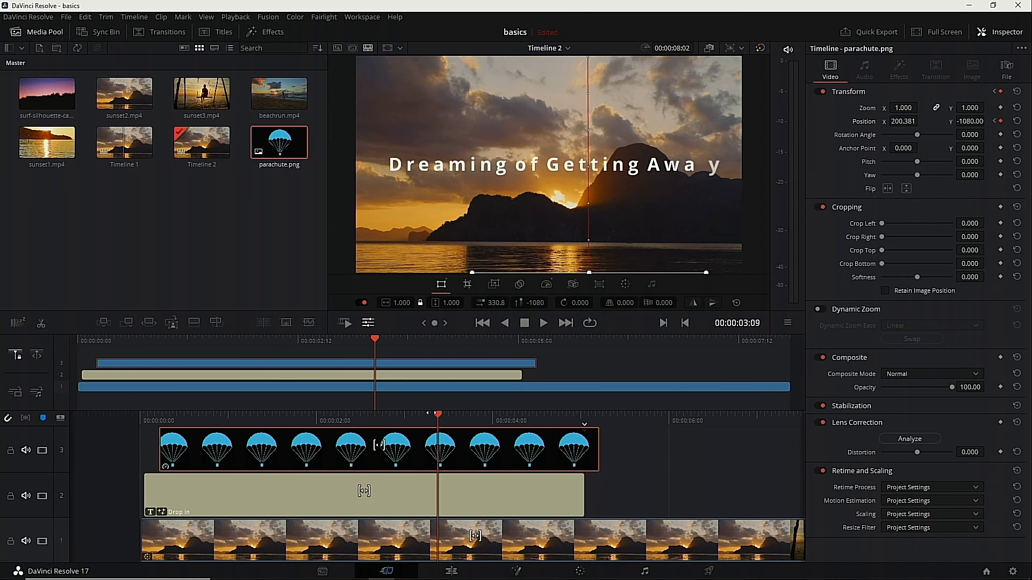
- Go back to the early part of the parachute clip and play the descent animation
left_click_drag(375, 340, 122, 340)
key("space")
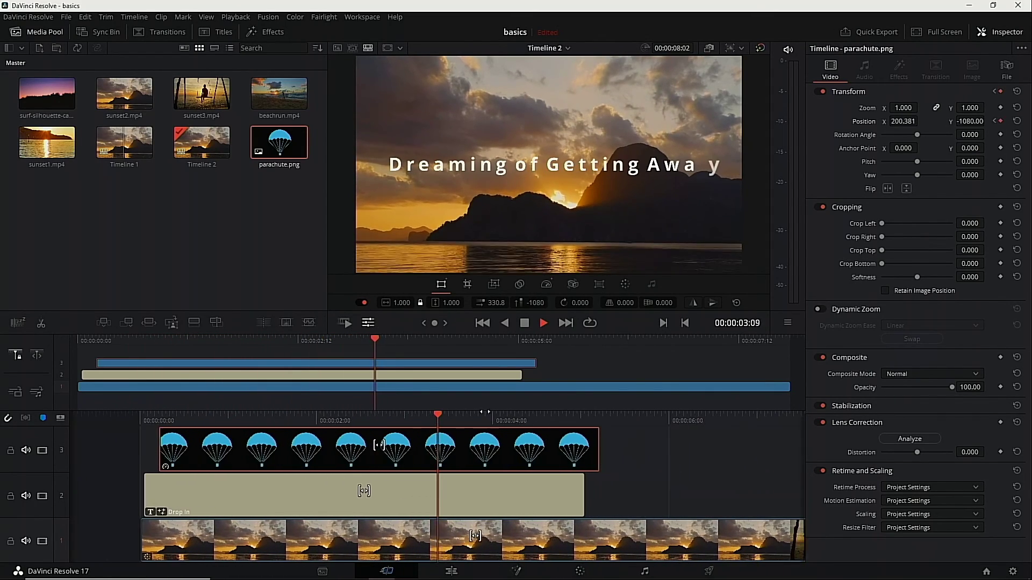
key("space")
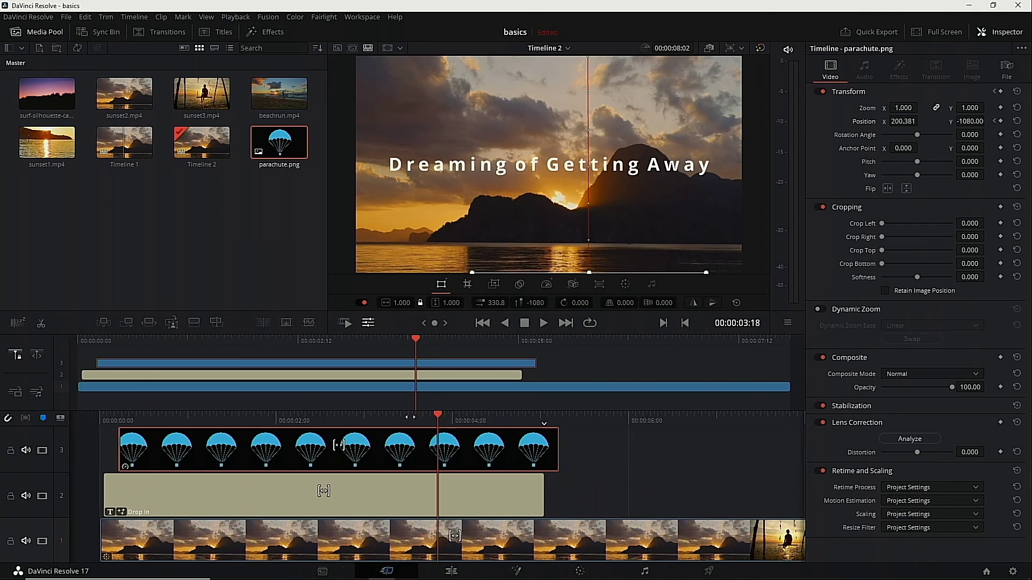
- Move back through the parachute clip and step between its two position keyframes to inspect them
key("j")
key("k")
key("Left")
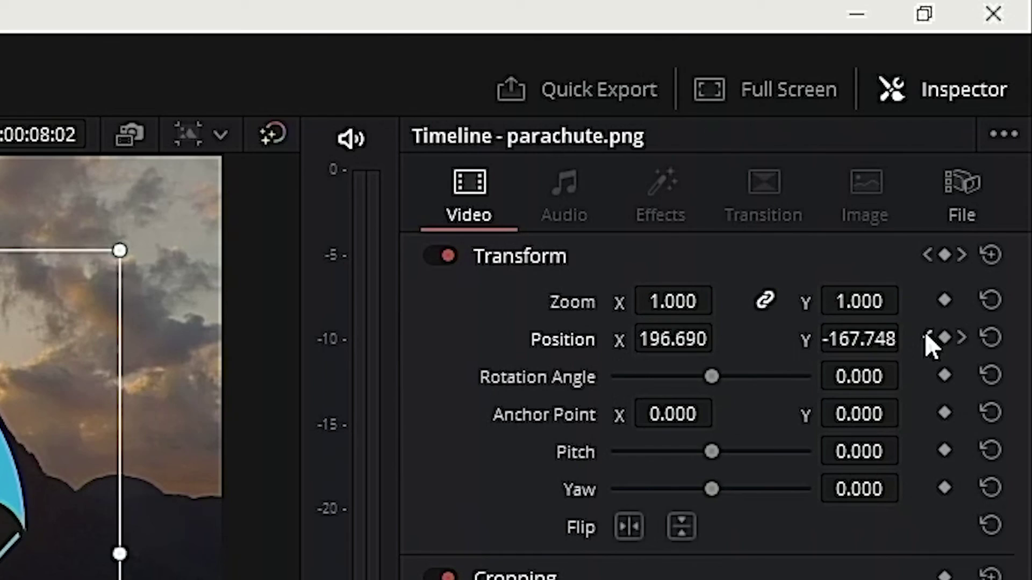
left_click(1000, 121)
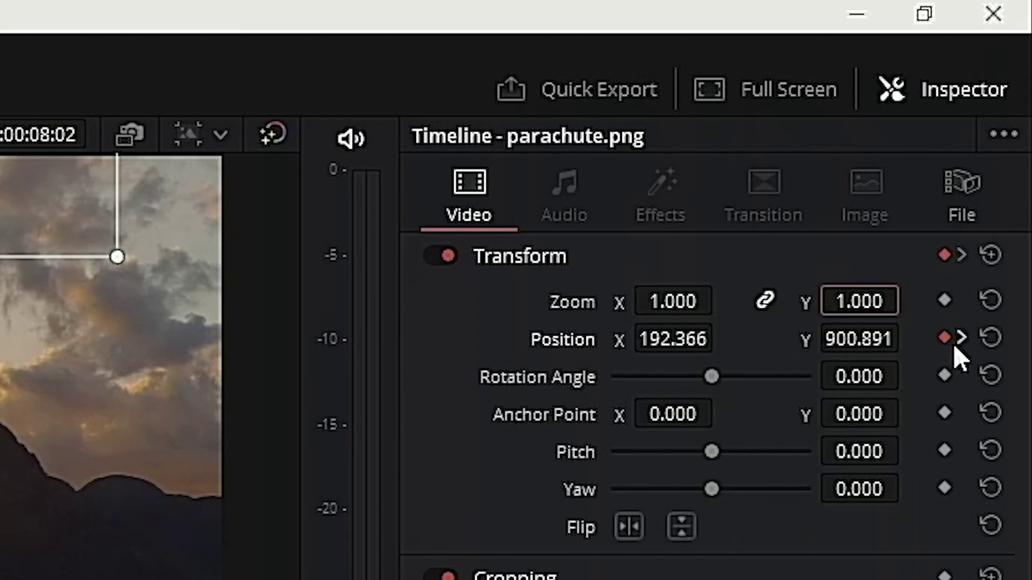
left_click(957, 342)
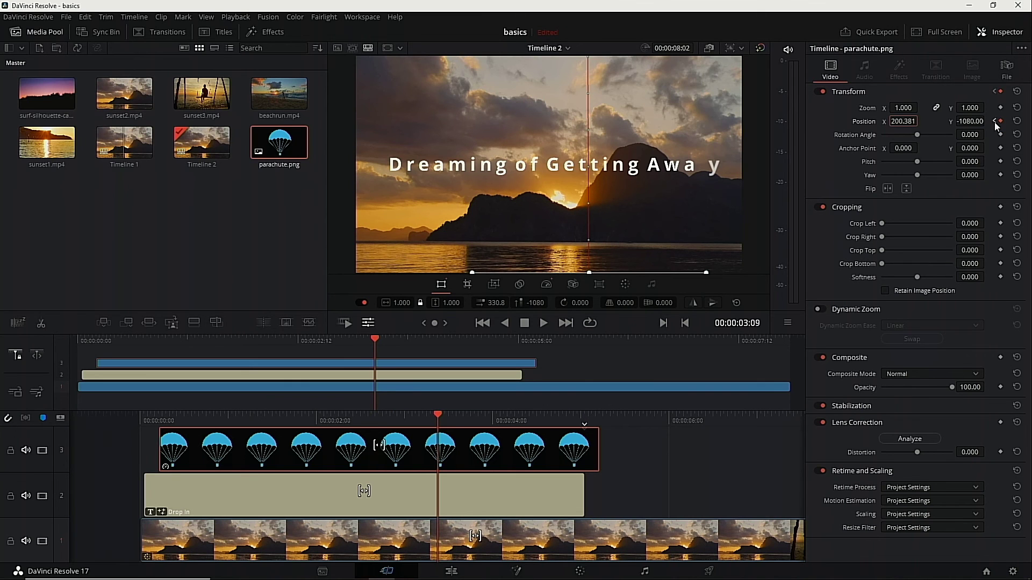
left_click(995, 122)
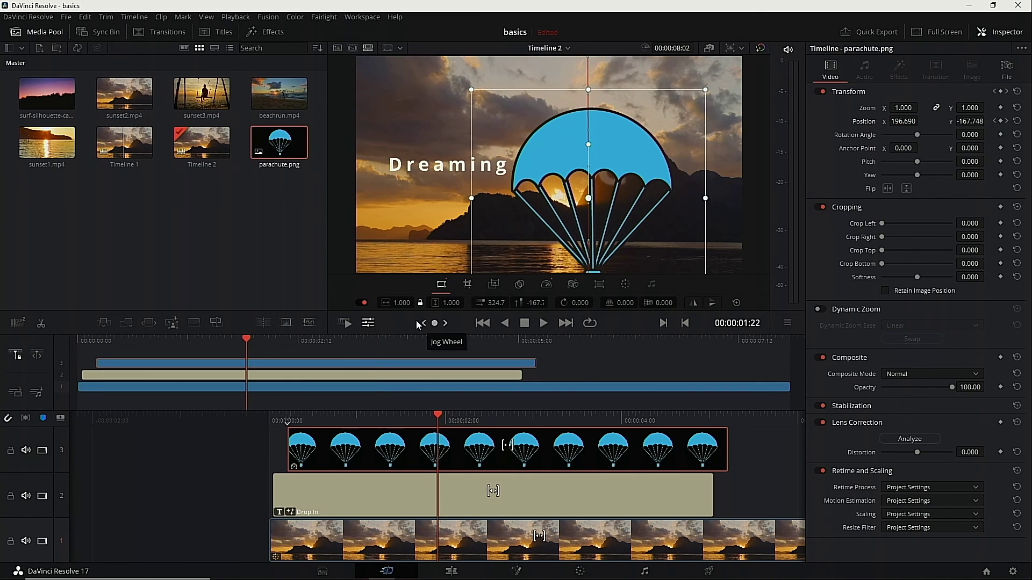
- Hide the transform controls in the viewer and step the playhead back frame by frame to 00:00:01:13
left_click(369, 324)
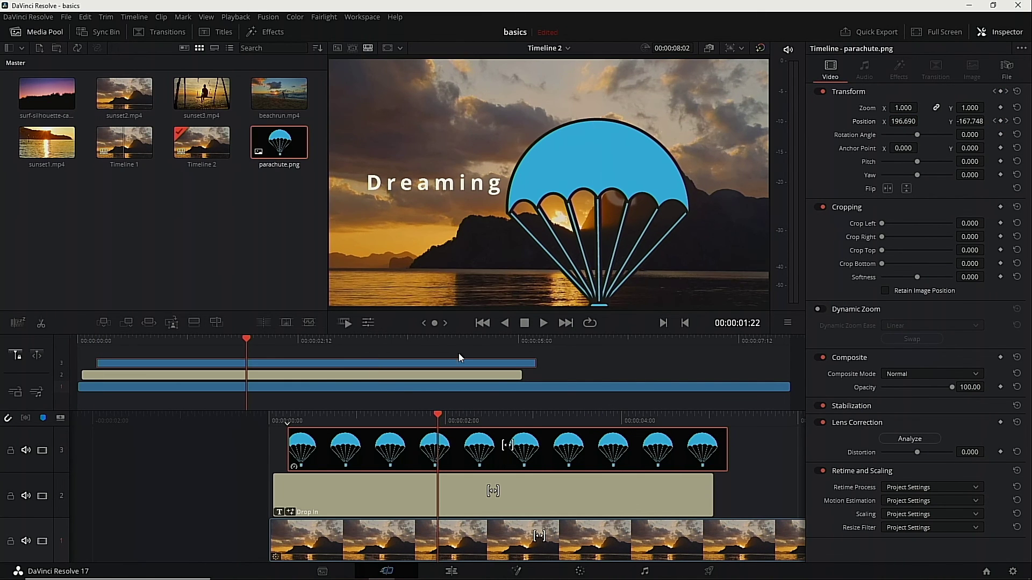
key("Left")
key("Left")
key("Left")
key("Left")
key("Left")
key("Left")
key("Left")
key("Left")
key("Left")
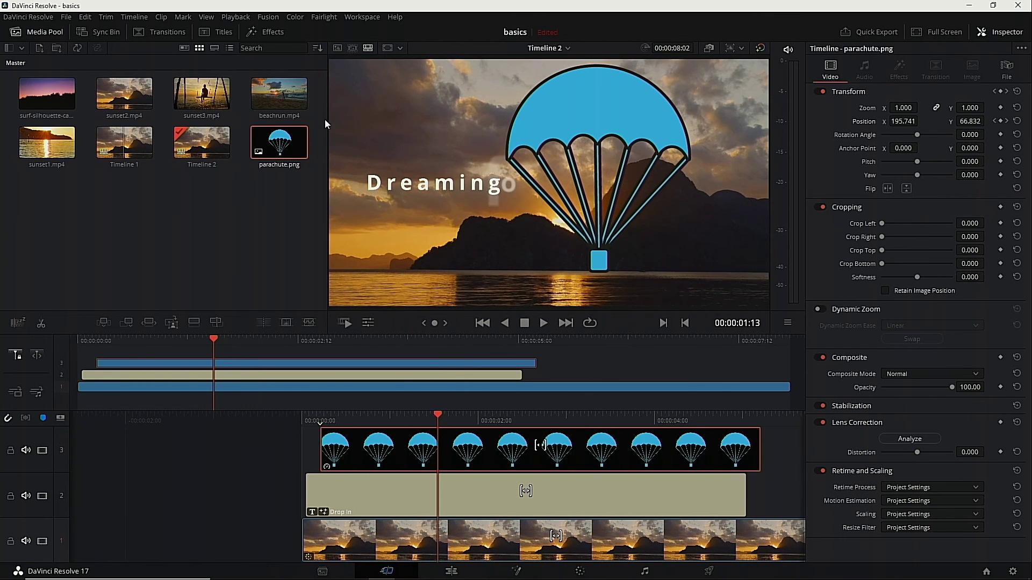
- Search the video effects for "cam" and apply Camera Shake to the parachute clip
left_click(271, 34)
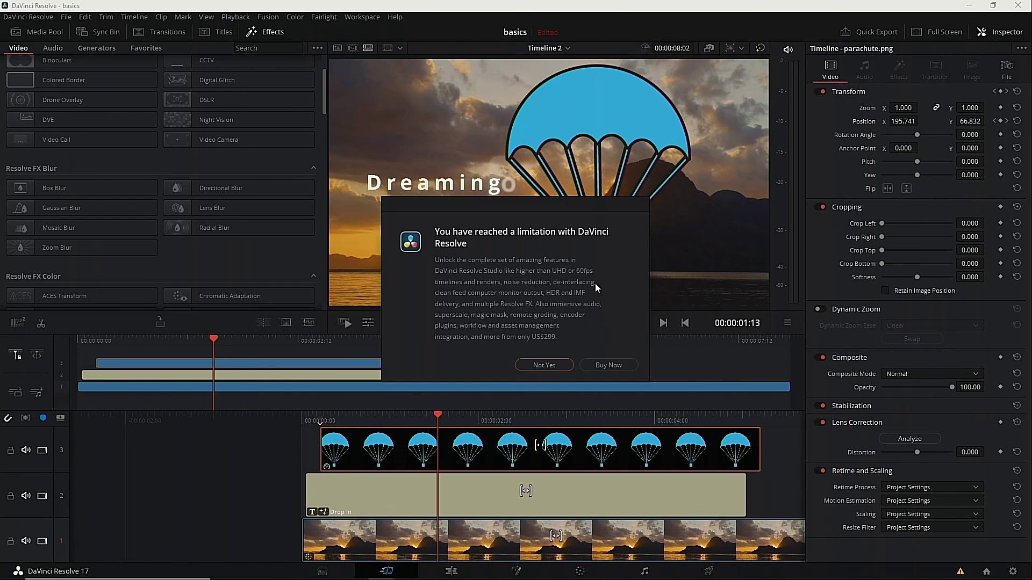
left_click(542, 366)
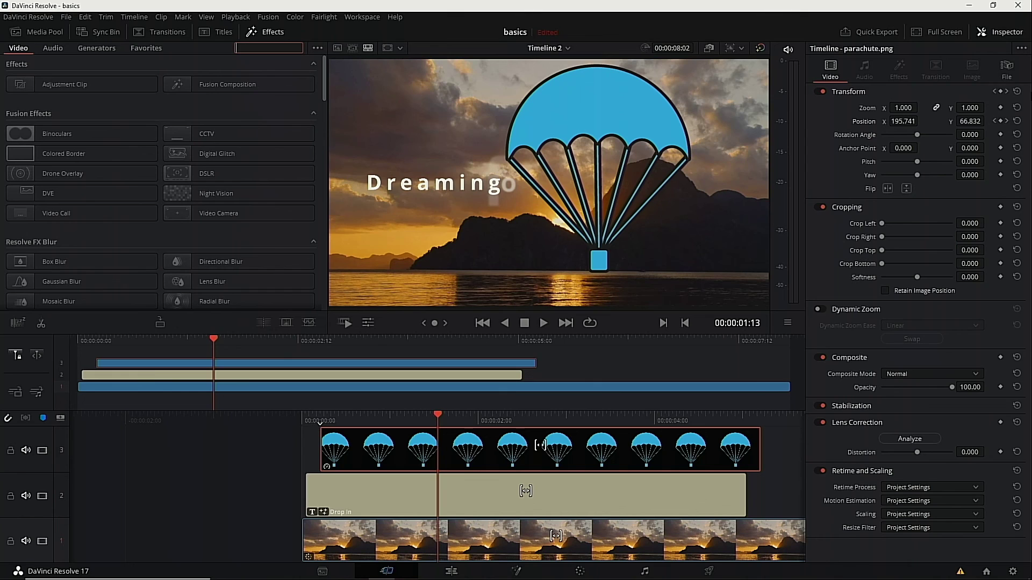
type("cam")
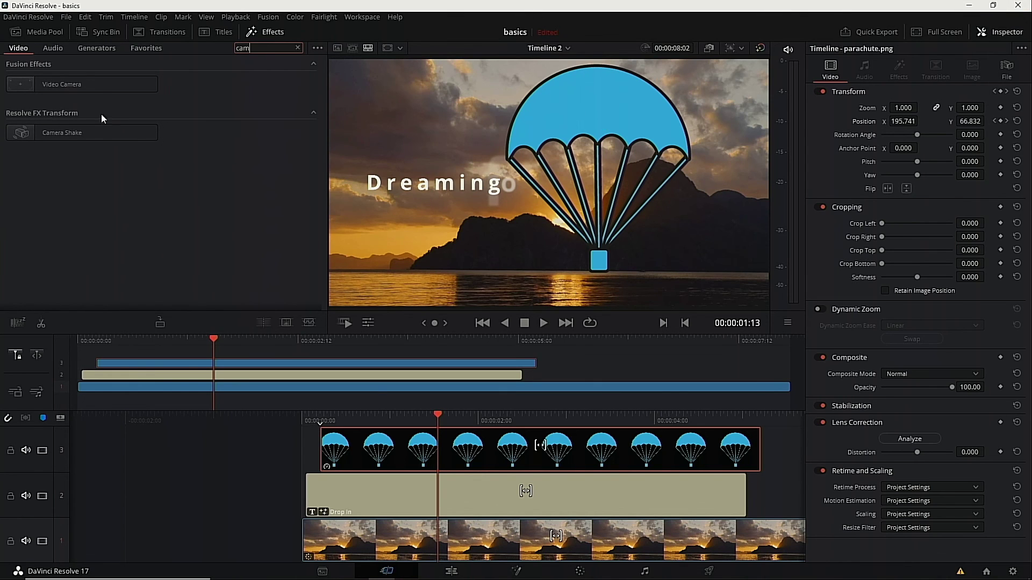
left_click_drag(32, 133, 401, 442)
- Move back to 00:00:00:16 and play the parachute descent with the Camera Shake effect
key("j")
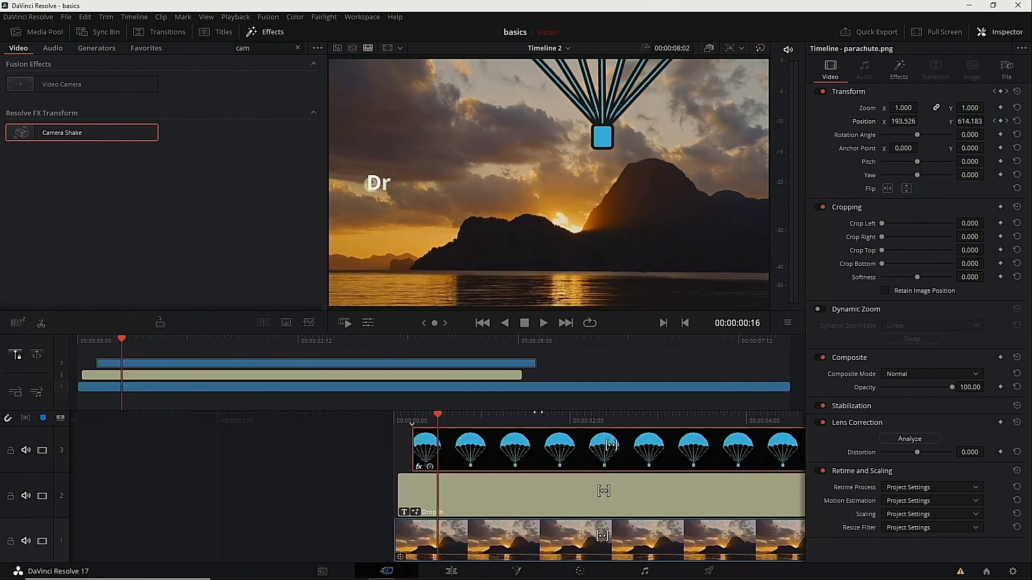
key("space")
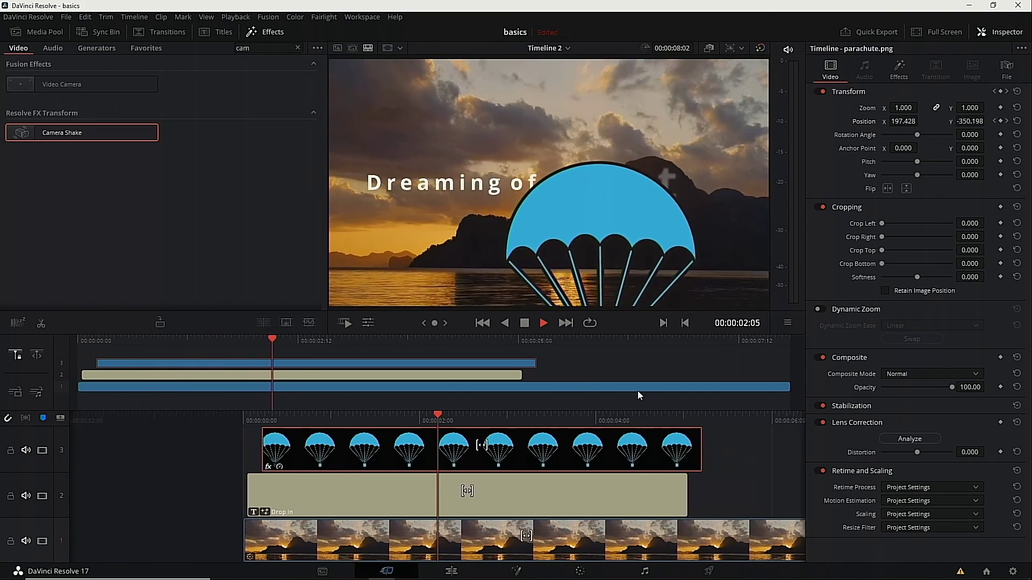
key("space")
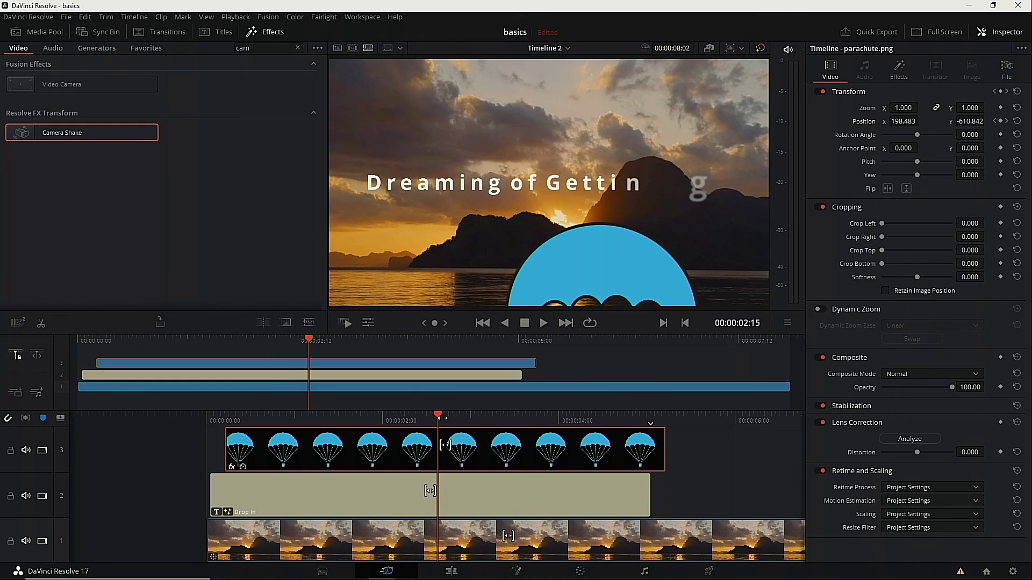
- Go back to 00:00:00:11 and replay the parachute descent, stopping at 00:00:02:04
key("j")
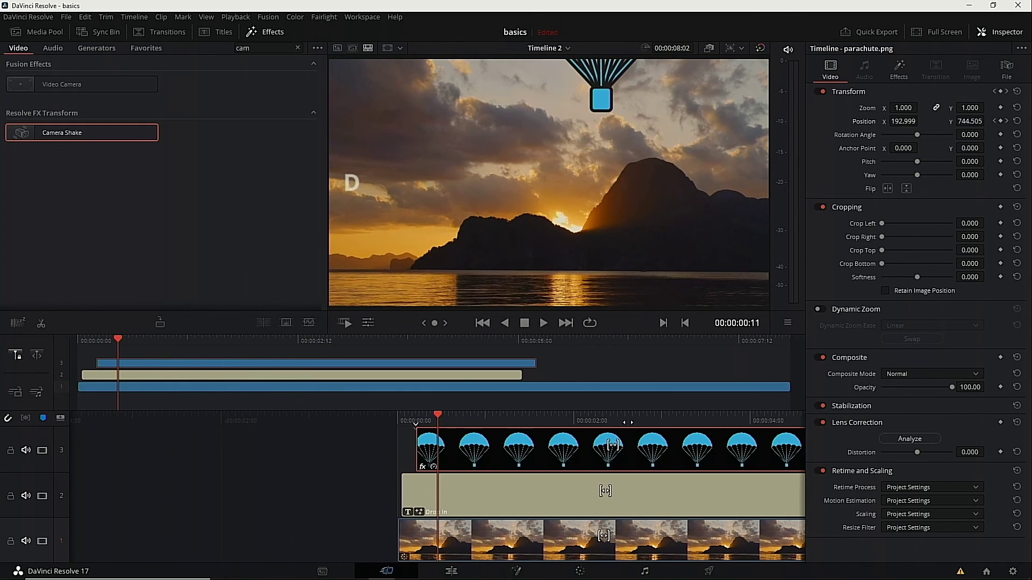
key("space")
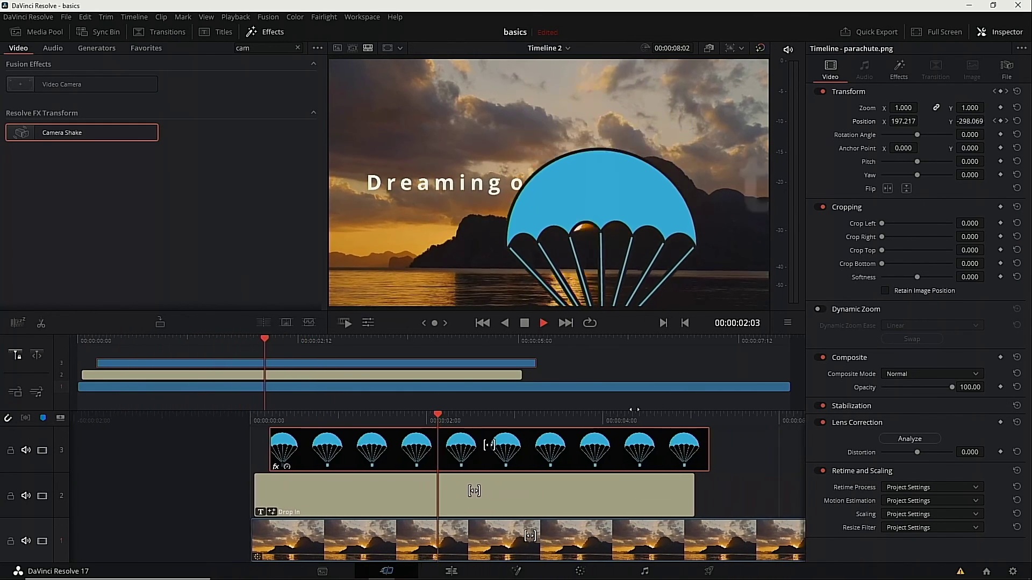
key("space")
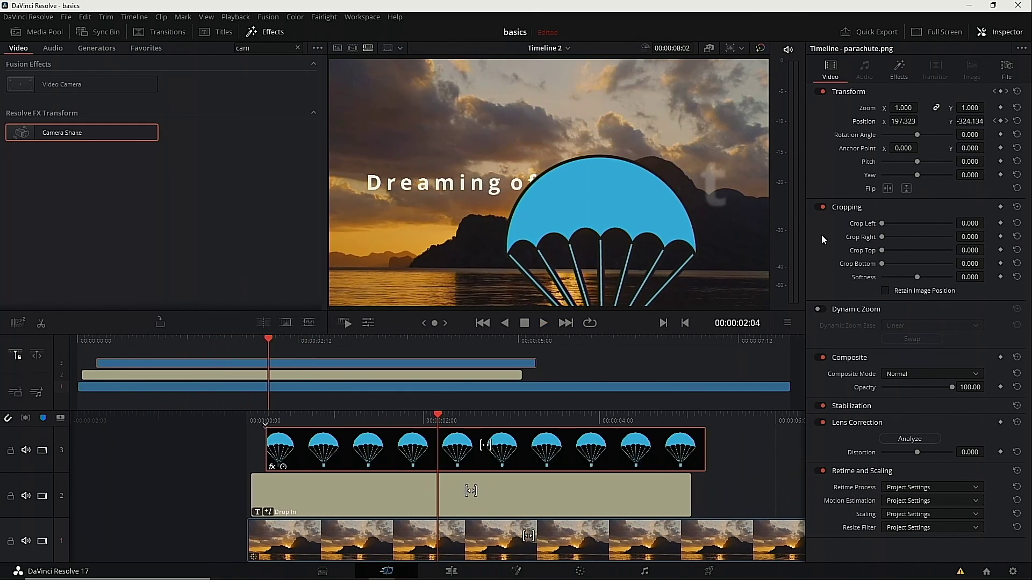
- Display the parachute clip's Camera Shake settings in the Inspector, then rewind and replay the descent to 00:00:03:14
left_click(899, 75)
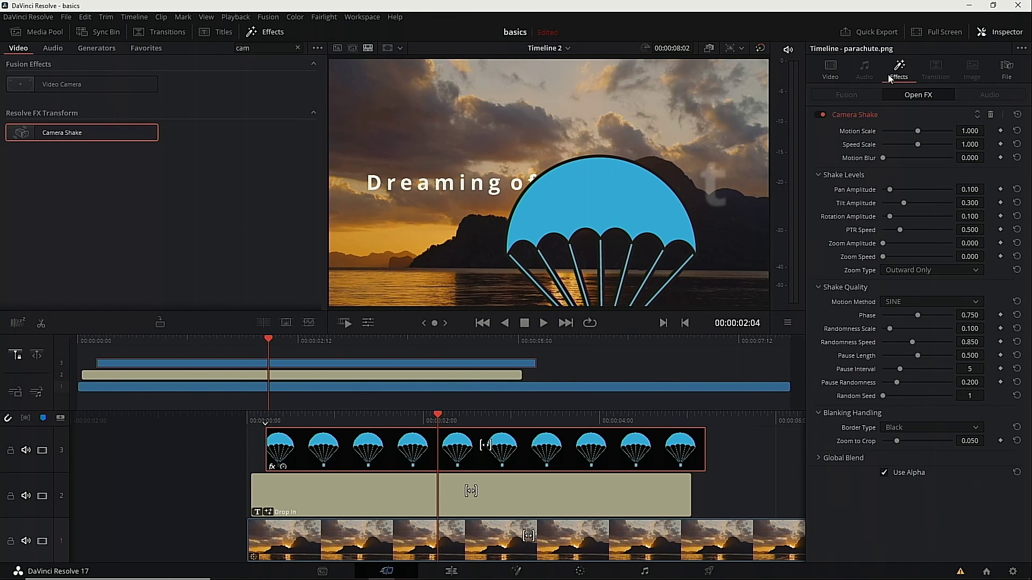
left_click(819, 115)
key("j")
key("l")
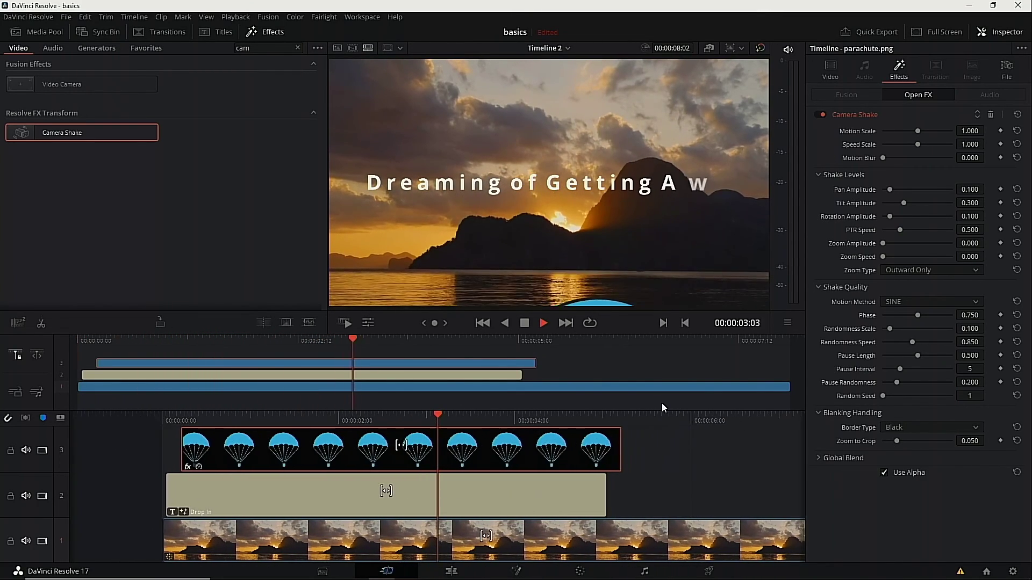
key("k")
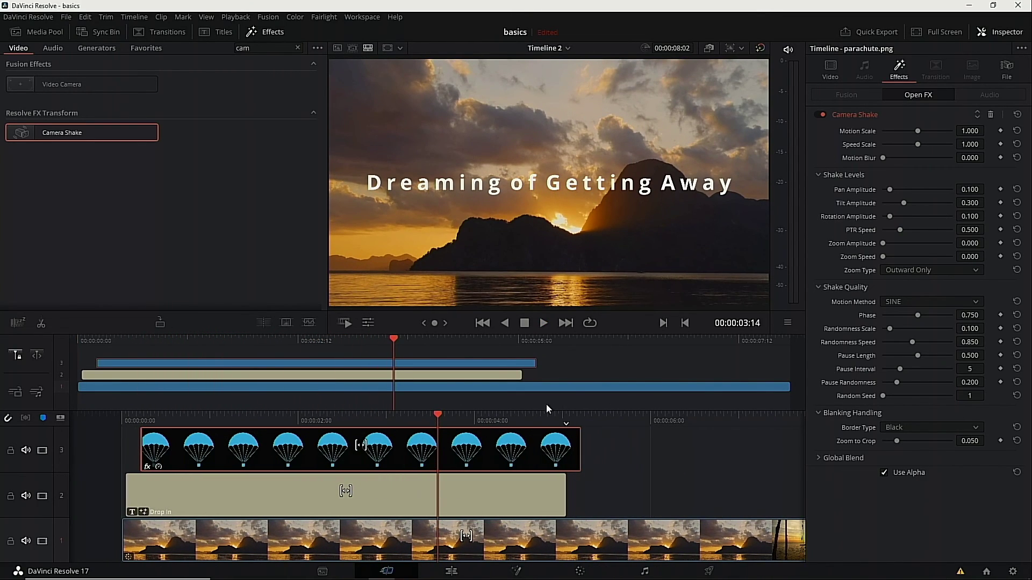